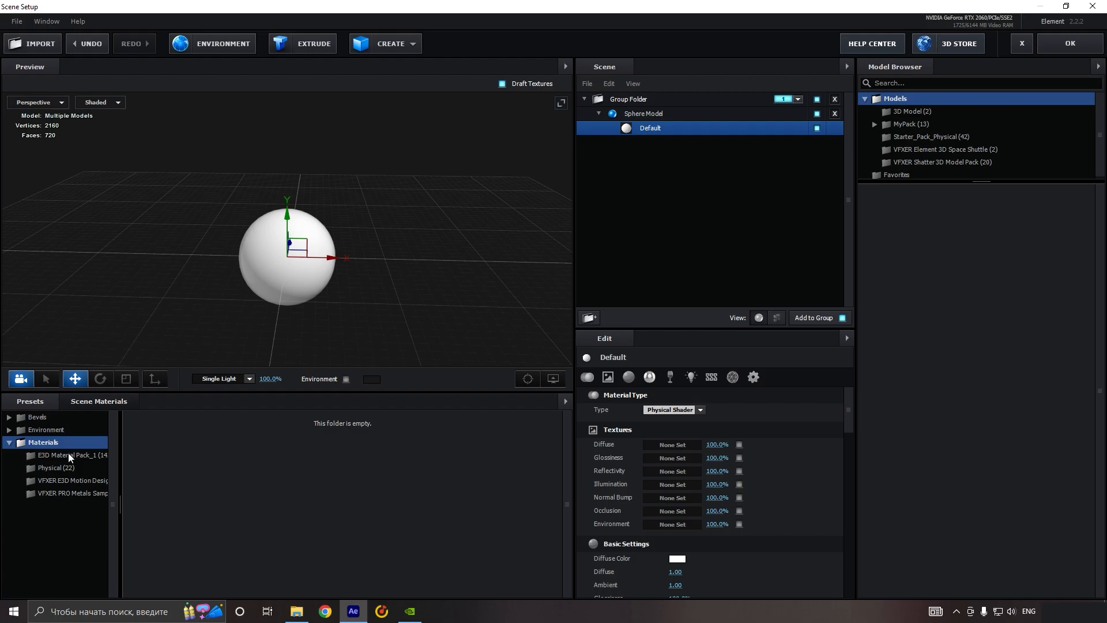
# Step: Apply the 65_Glow Tiles material from the E3D Material Pack_1 presets to the sphere's Default material
pyautogui.scroll(-2, 353, 483)
pyautogui.scroll(2, 332, 485)
pyautogui.click(87, 456)
pyautogui.scroll(-3, 344, 505)
pyautogui.scroll(-5, 343, 508)
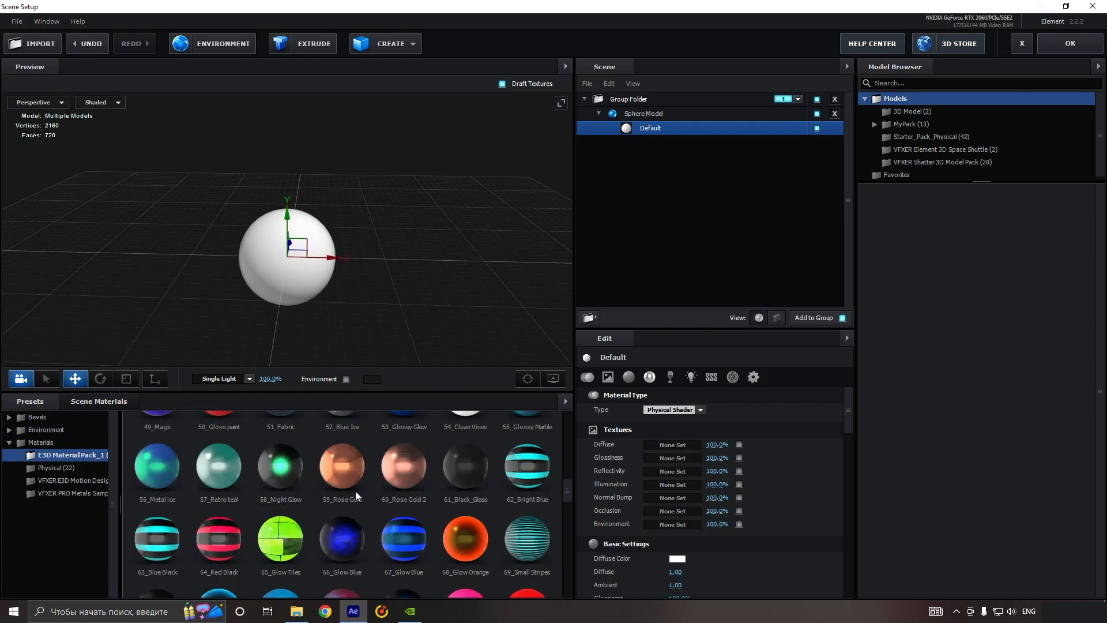
pyautogui.click(288, 545)
# Step: Smooth the sphere model by setting its segments to 81
pyautogui.moveTo(371, 282); pyautogui.dragTo(320, 335)
pyautogui.scroll(3, 354, 277)
pyautogui.scroll(6, 323, 229)
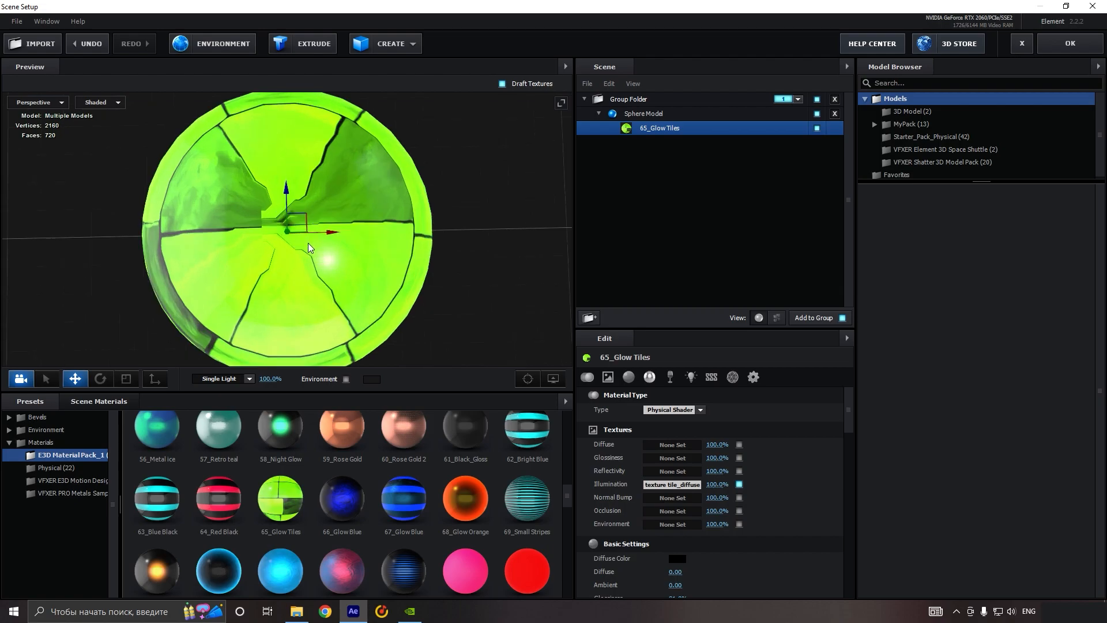
pyautogui.scroll(-5, 288, 185)
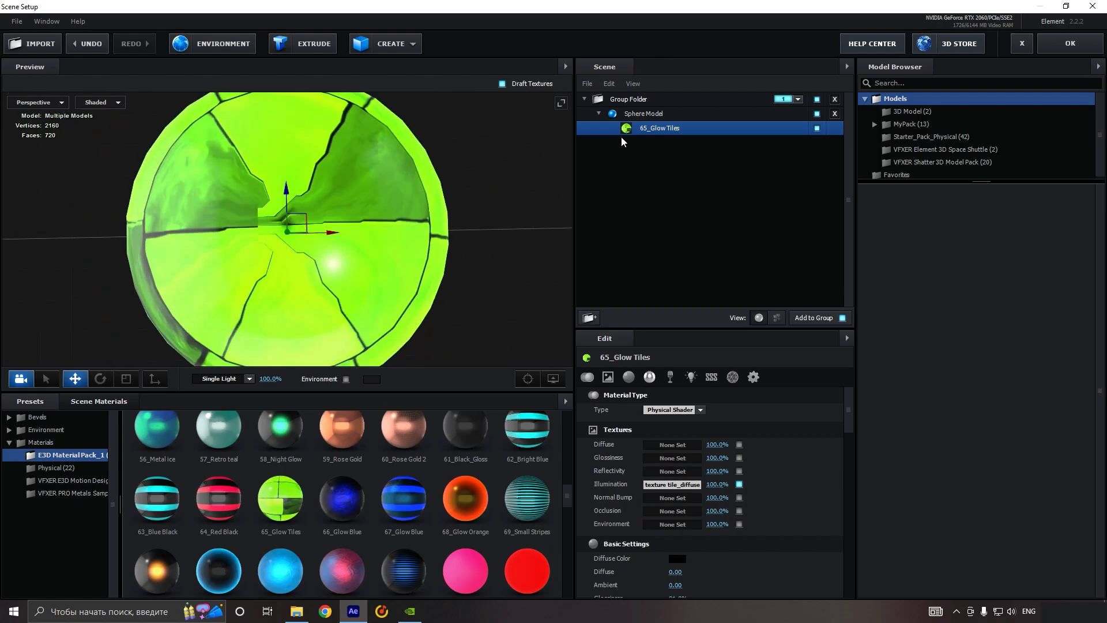
pyautogui.click(643, 114)
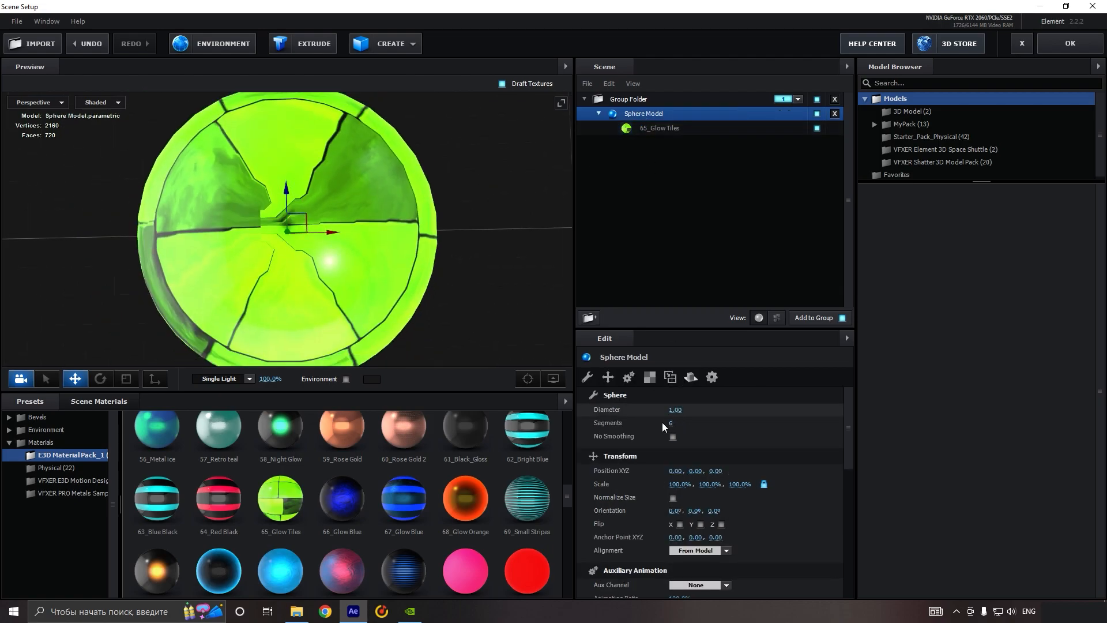
pyautogui.moveTo(671, 425); pyautogui.dragTo(704, 419)
pyautogui.moveTo(851, 418); pyautogui.dragTo(857, 418)
pyautogui.moveTo(566, 323); pyautogui.dragTo(537, 279)
pyautogui.scroll(-3, 377, 268)
pyautogui.moveTo(377, 267); pyautogui.dragTo(365, 231)
pyautogui.scroll(-3, 352, 236)
# Step: Set the reflectivity intensity of the sphere's 65_Glow Tiles material to 0%
pyautogui.click(688, 129)
pyautogui.moveTo(514, 250); pyautogui.dragTo(319, 238)
pyautogui.scroll(4, 319, 238)
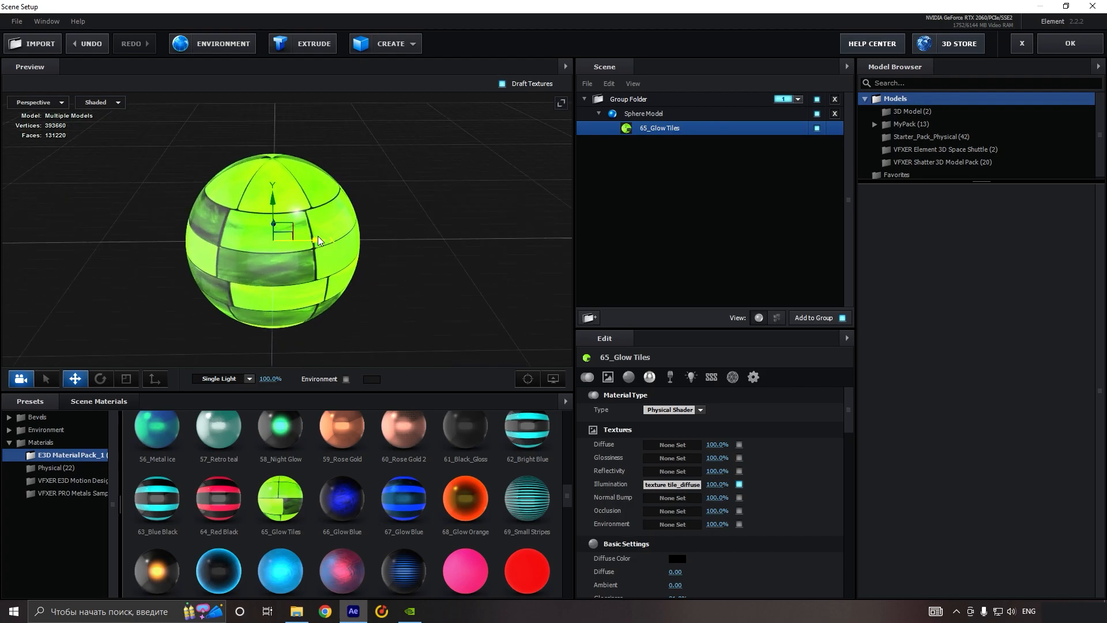
pyautogui.moveTo(295, 199); pyautogui.dragTo(341, 261)
pyautogui.scroll(-5, 747, 445)
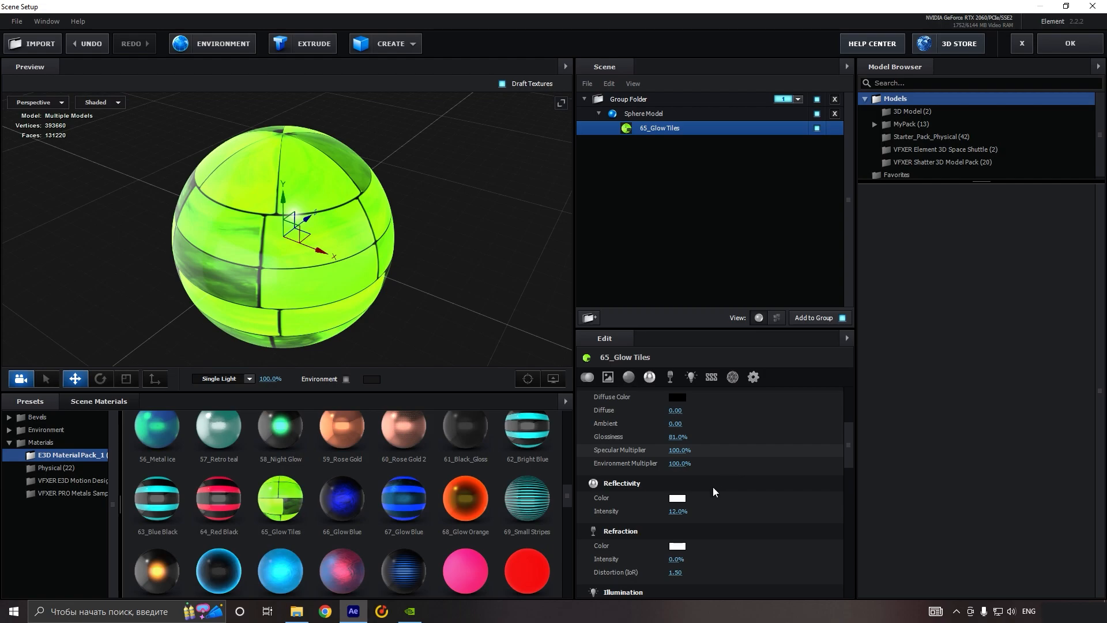
pyautogui.moveTo(679, 512); pyautogui.dragTo(543, 502)
pyautogui.moveTo(358, 268); pyautogui.dragTo(386, 269)
# Step: Toggle the 65_Glow Tiles illumination texture off and on to compare its effect on the sphere
pyautogui.scroll(2, 785, 438)
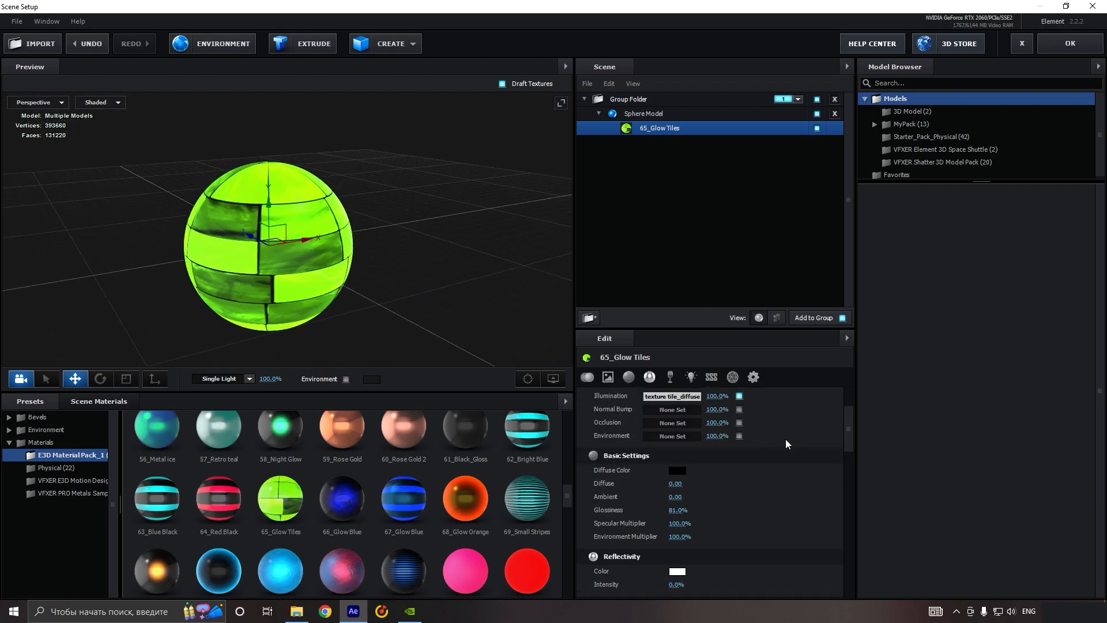
pyautogui.scroll(3, 786, 439)
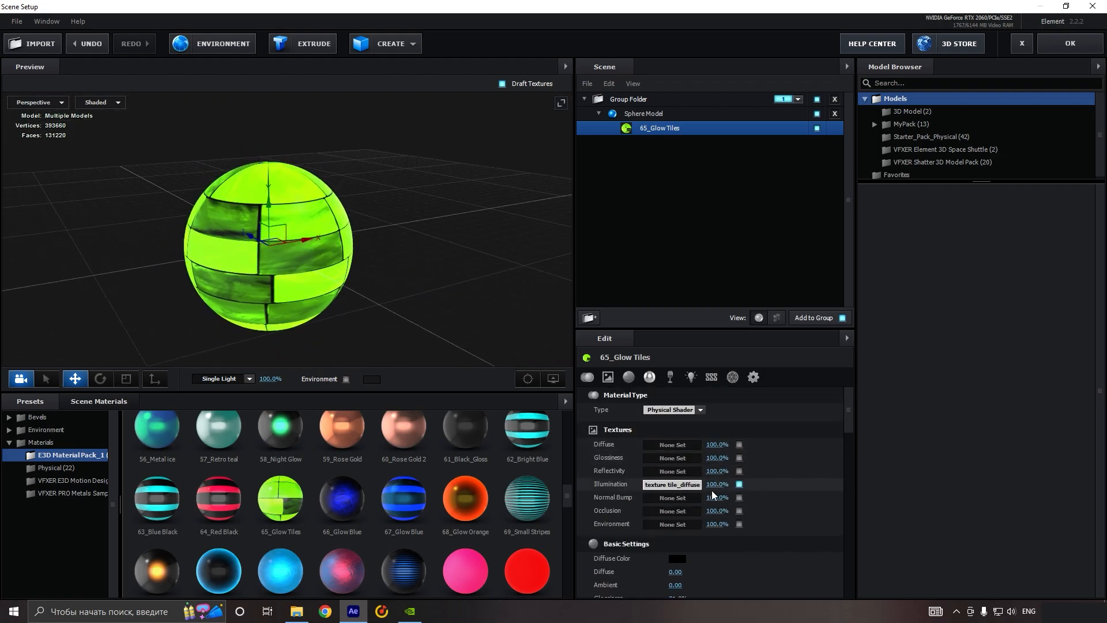
pyautogui.click(740, 484)
pyautogui.click(739, 485)
pyautogui.click(739, 484)
pyautogui.click(739, 484)
# Step: Raise the contrast and gamma and lower the brightness of the sphere material's illumination texture
pyautogui.click(687, 484)
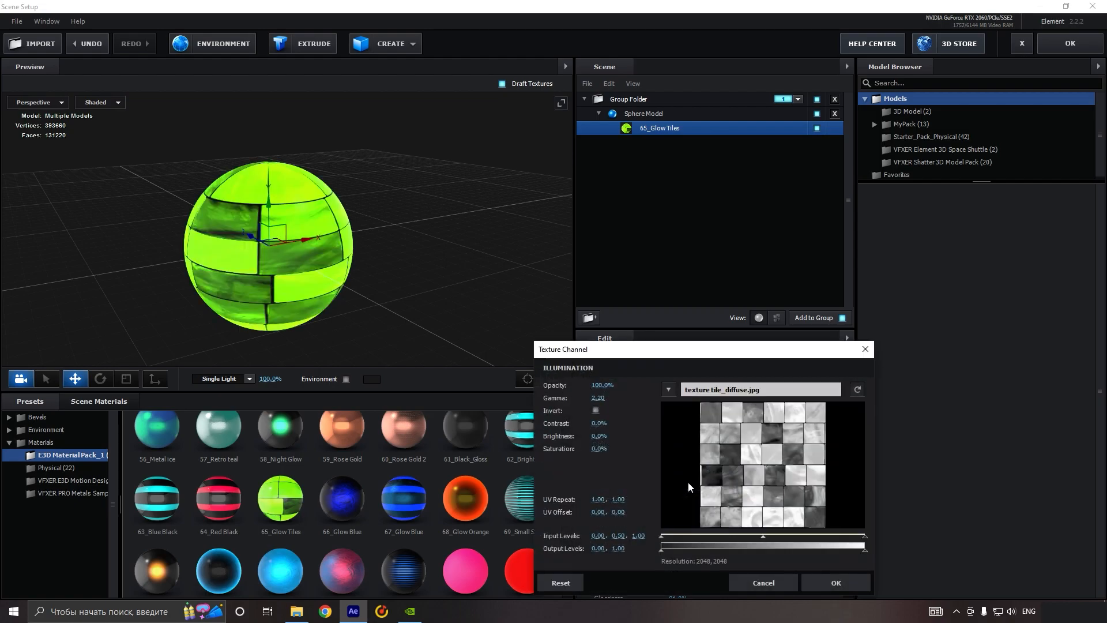
pyautogui.moveTo(600, 425); pyautogui.dragTo(618, 426)
pyautogui.moveTo(599, 398); pyautogui.dragTo(612, 398)
pyautogui.moveTo(601, 437); pyautogui.dragTo(584, 437)
pyautogui.click(810, 577)
# Step: Create a plane model and scale it uniformly to 1015% as a floor beneath the sphere
pyautogui.scroll(-3, 417, 307)
pyautogui.moveTo(417, 306); pyautogui.dragTo(396, 313)
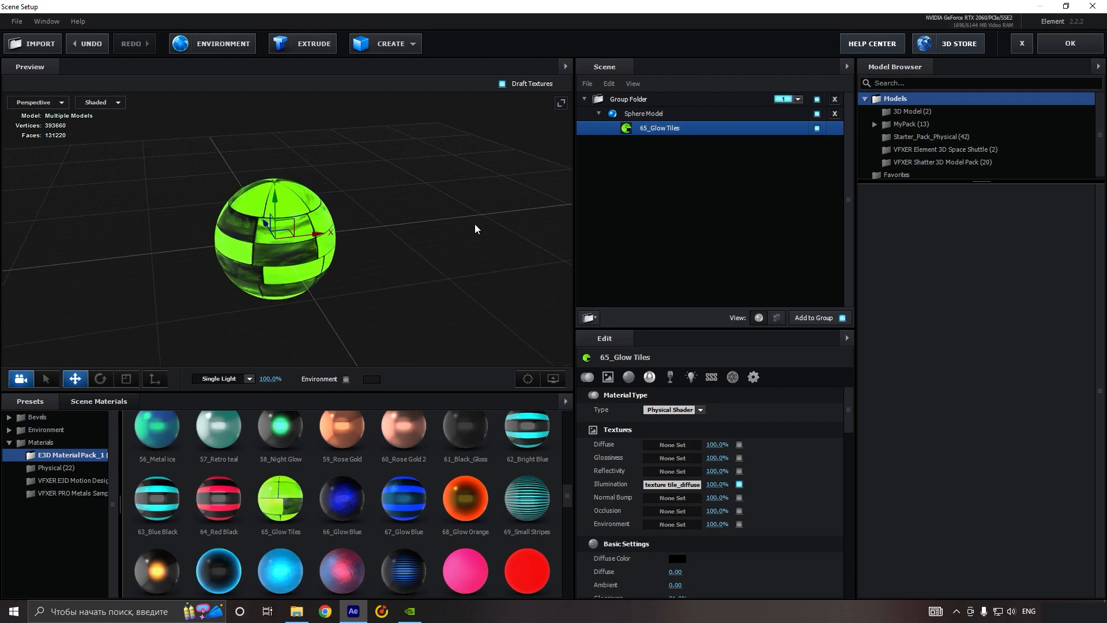
pyautogui.moveTo(537, 203); pyautogui.dragTo(414, 259)
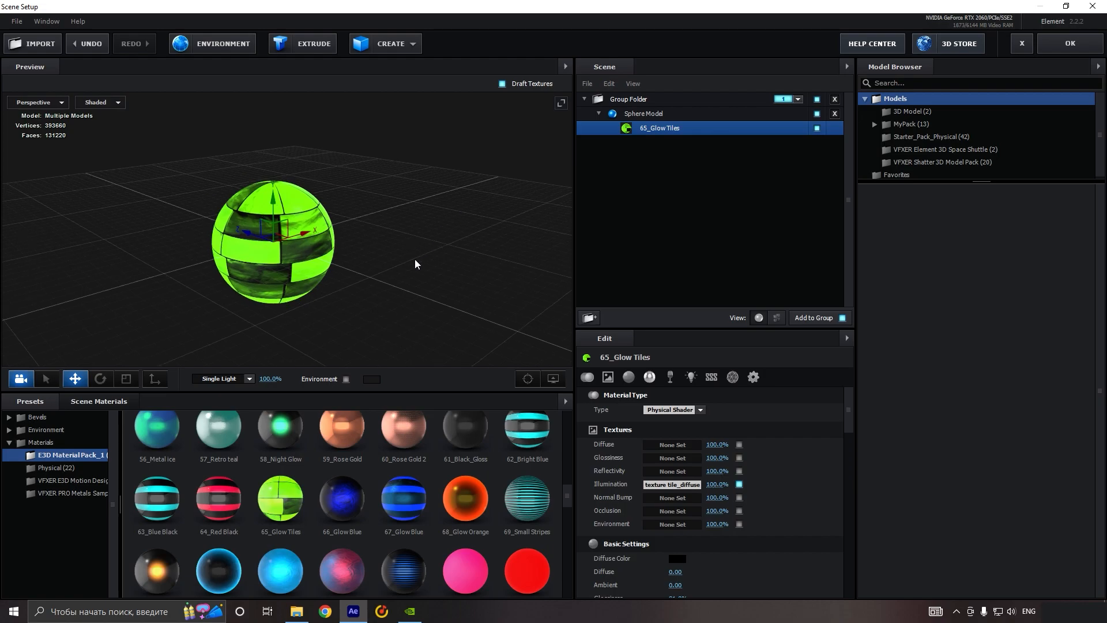
pyautogui.click(403, 45)
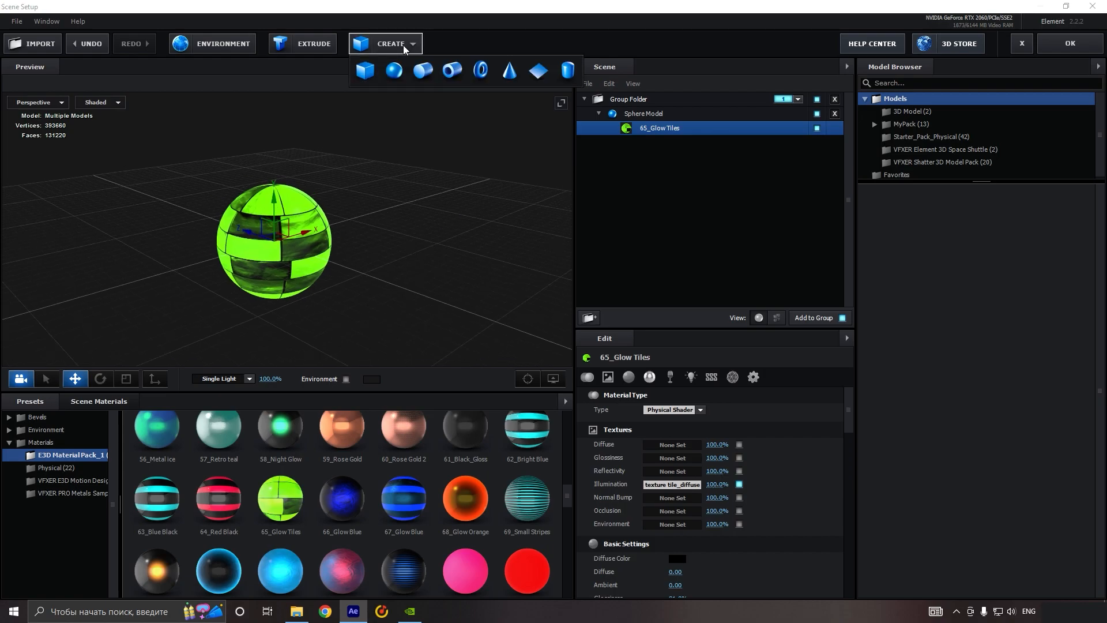
pyautogui.click(537, 72)
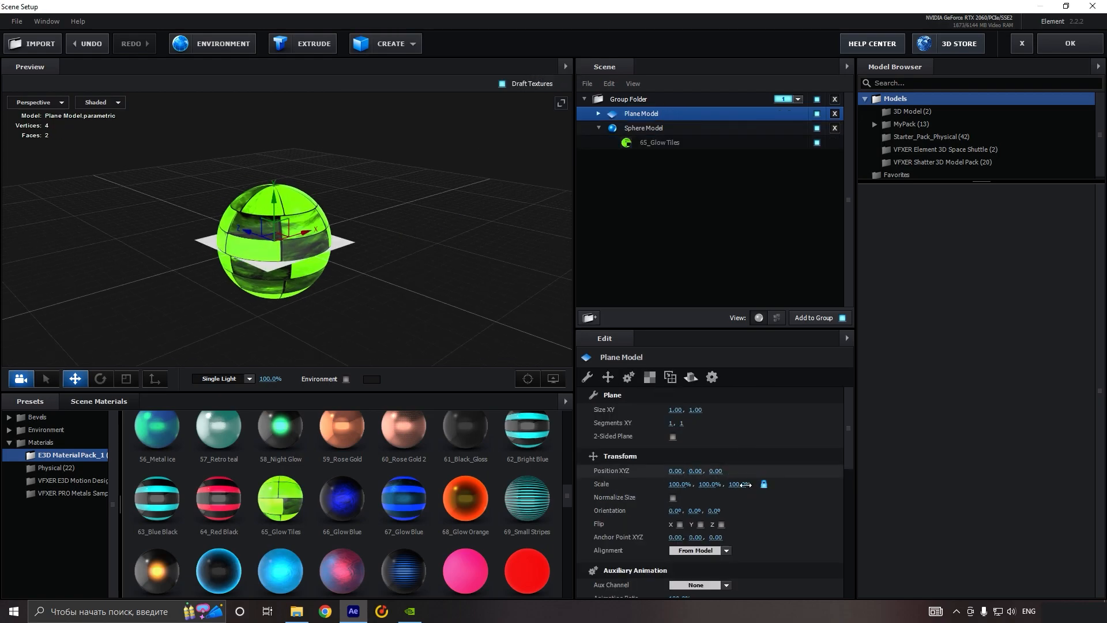
pyautogui.moveTo(669, 486); pyautogui.dragTo(778, 492)
pyautogui.moveTo(673, 483); pyautogui.dragTo(1017, 471)
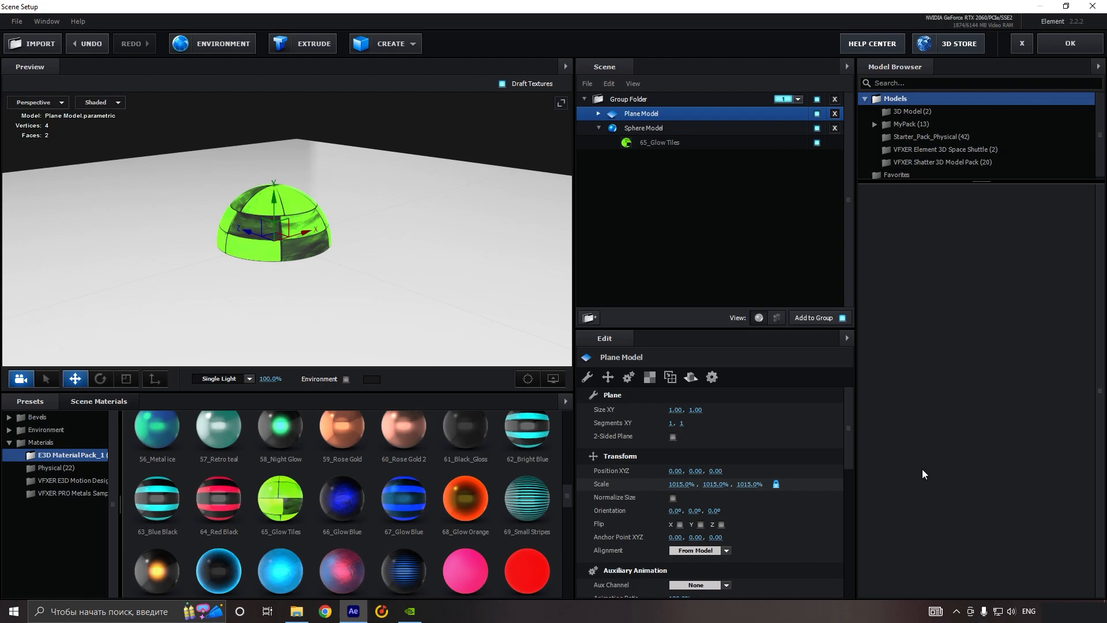
# Step: Raise the sphere above the plane to a Y position of 0.63
pyautogui.click(670, 127)
pyautogui.moveTo(273, 199); pyautogui.dragTo(273, 117)
pyautogui.moveTo(265, 245); pyautogui.dragTo(327, 222)
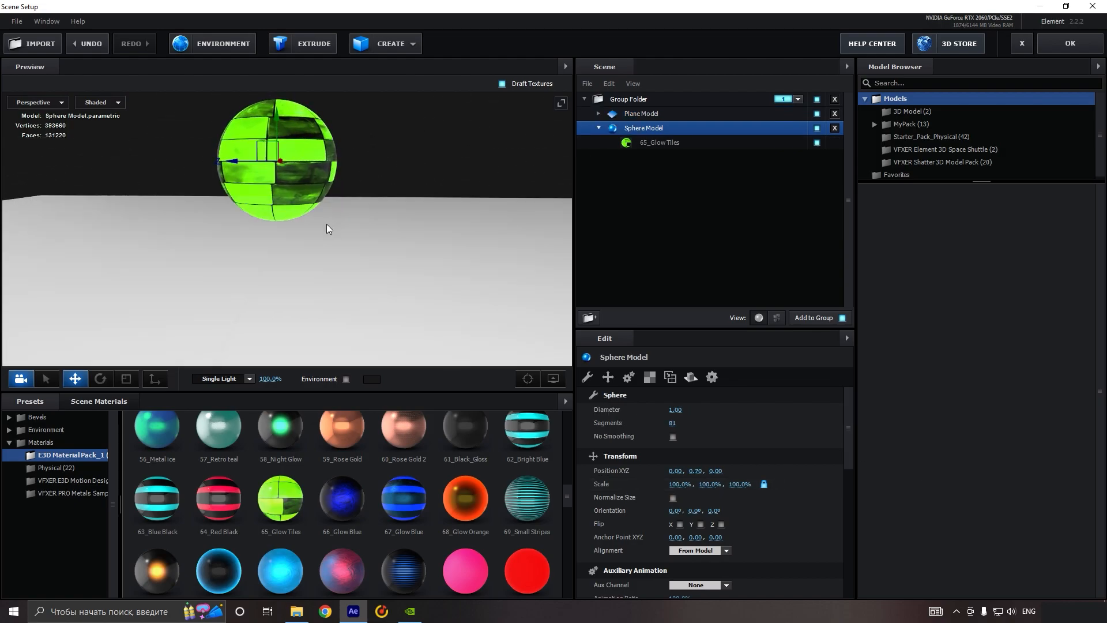
pyautogui.moveTo(274, 115); pyautogui.dragTo(275, 124)
pyautogui.moveTo(337, 231); pyautogui.dragTo(344, 270)
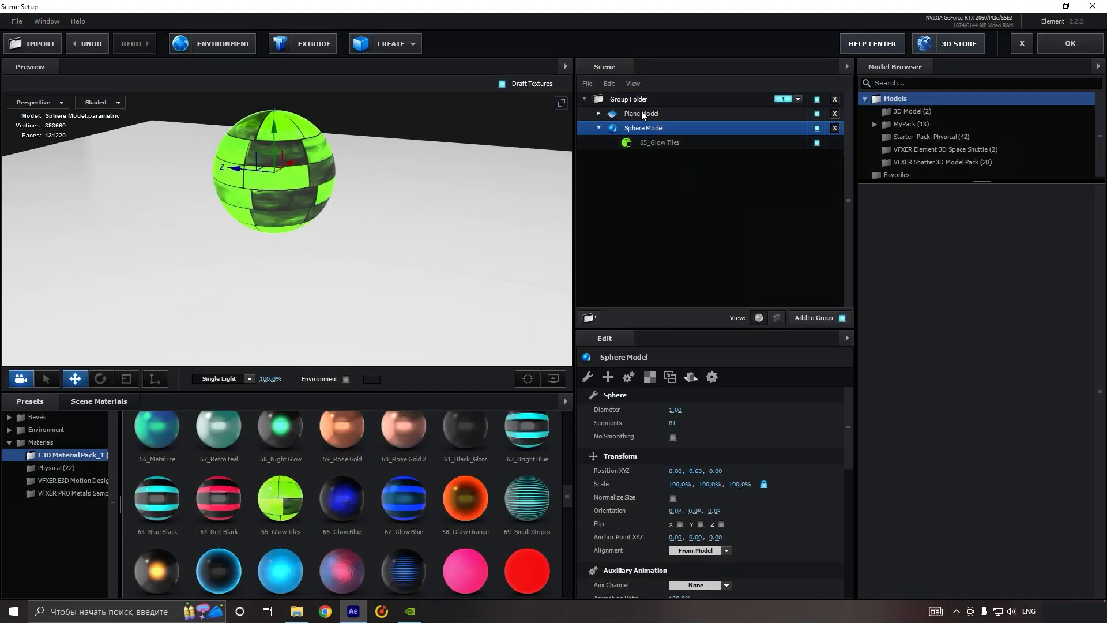
# Step: Set the plane model's reflect mode to Mirror Surface
pyautogui.click(641, 113)
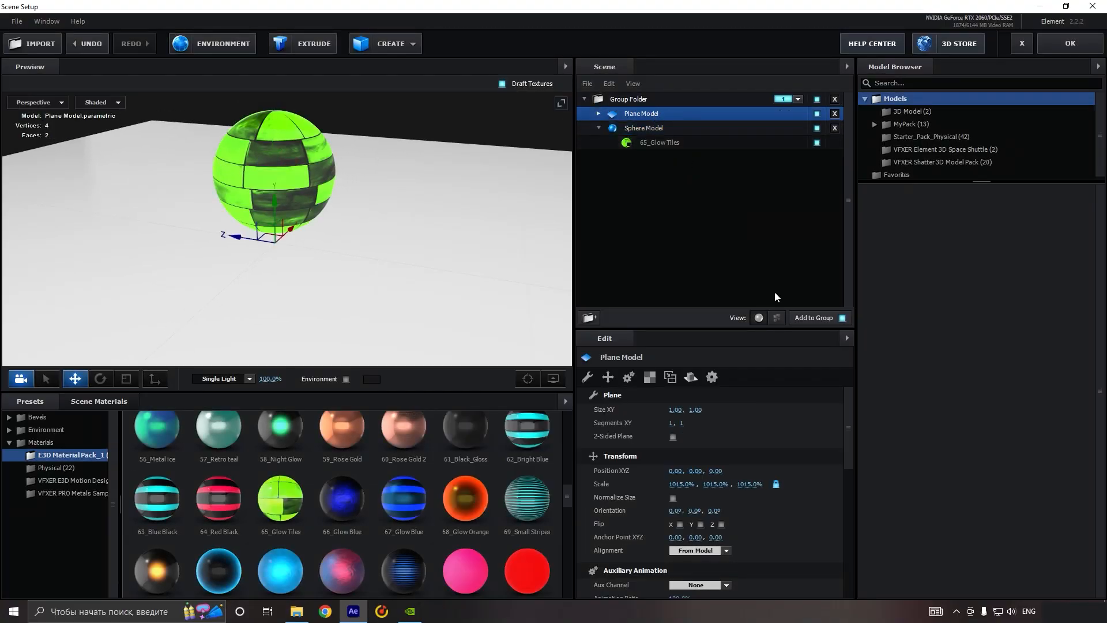
pyautogui.moveTo(846, 420); pyautogui.dragTo(830, 542)
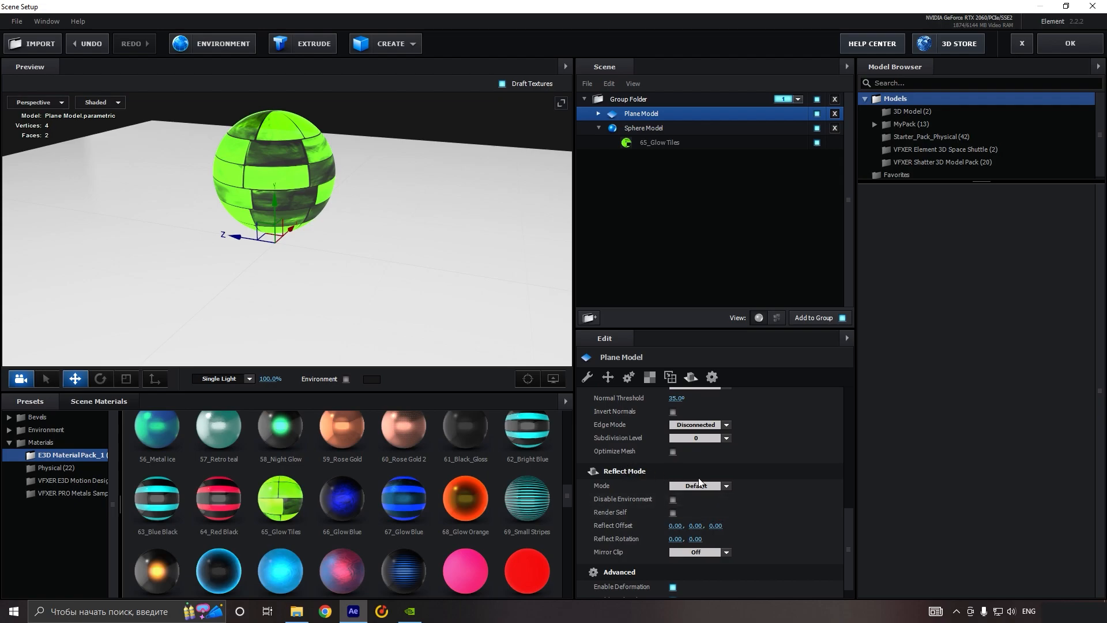
pyautogui.click(710, 485)
pyautogui.click(710, 513)
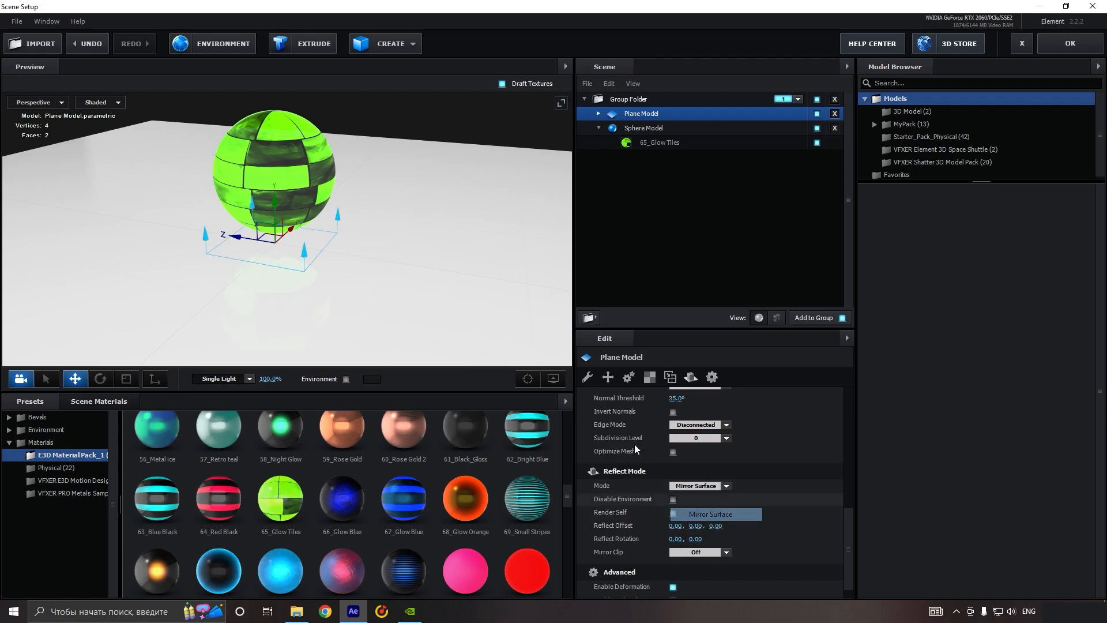
# Step: Set the reflectivity intensity of the plane's Default material to 100%
pyautogui.moveTo(329, 302); pyautogui.dragTo(351, 261)
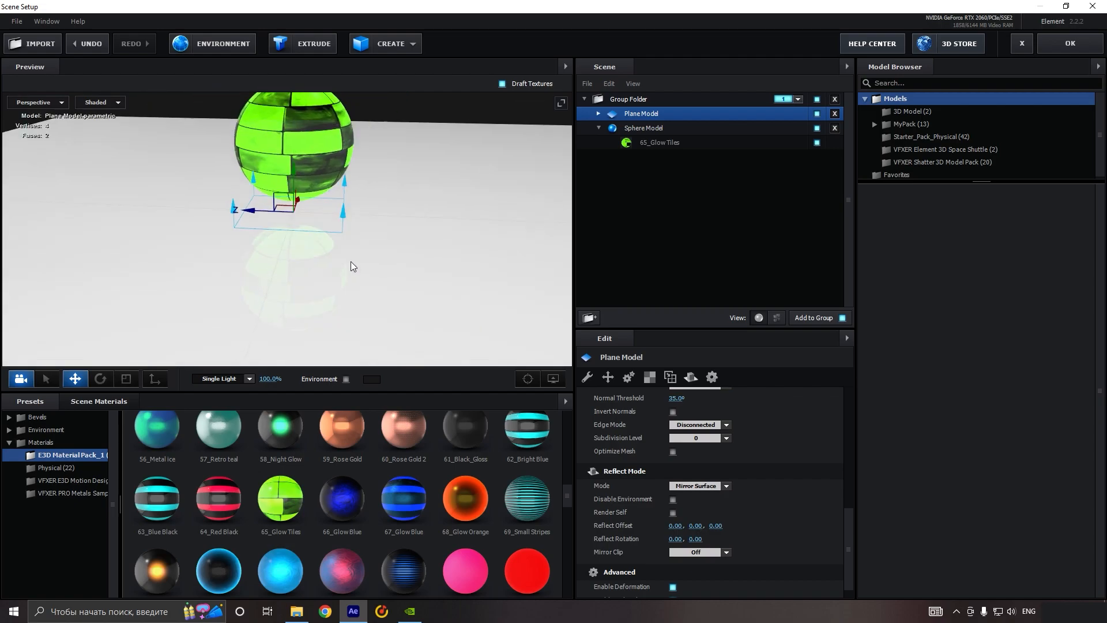
pyautogui.click(598, 114)
pyautogui.click(656, 127)
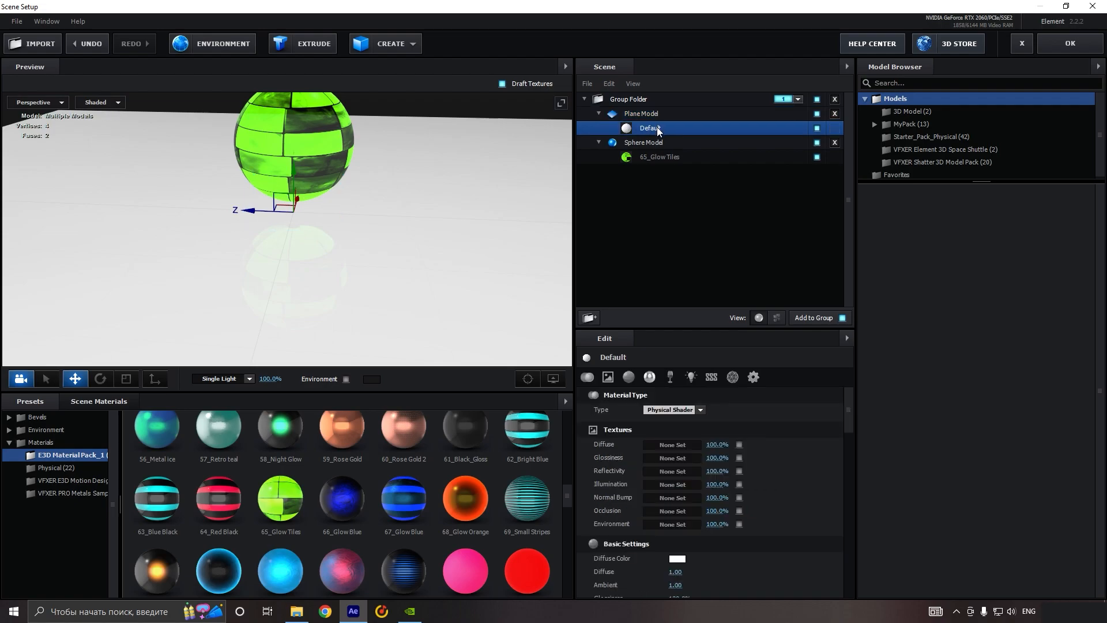
pyautogui.scroll(-3, 774, 420)
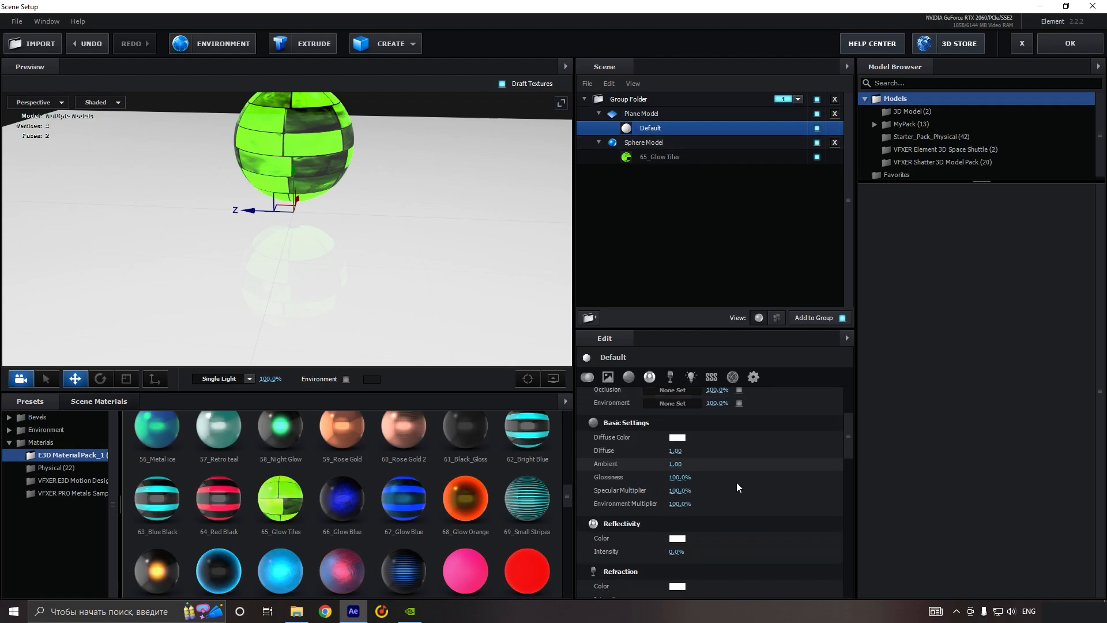
pyautogui.moveTo(676, 552); pyautogui.dragTo(771, 532)
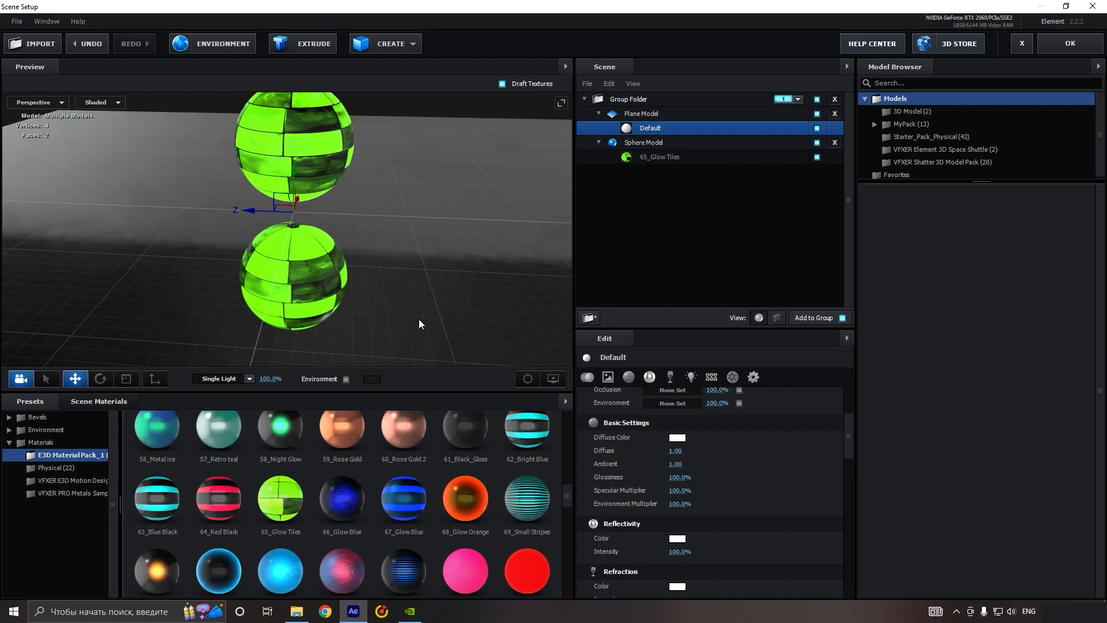
pyautogui.moveTo(462, 313); pyautogui.dragTo(410, 320)
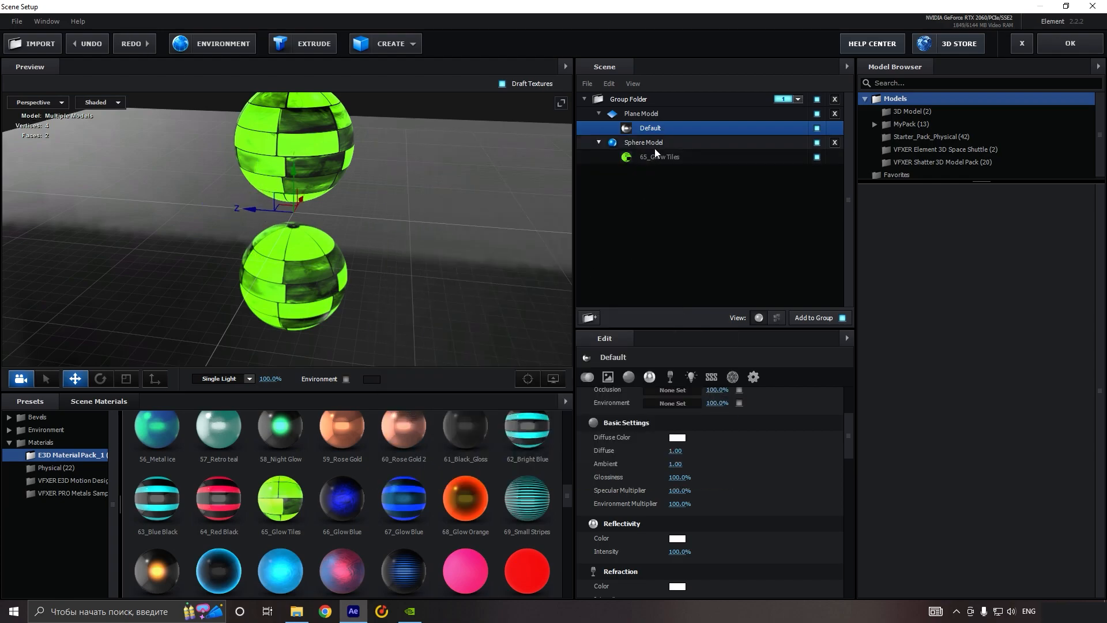
pyautogui.click(655, 148)
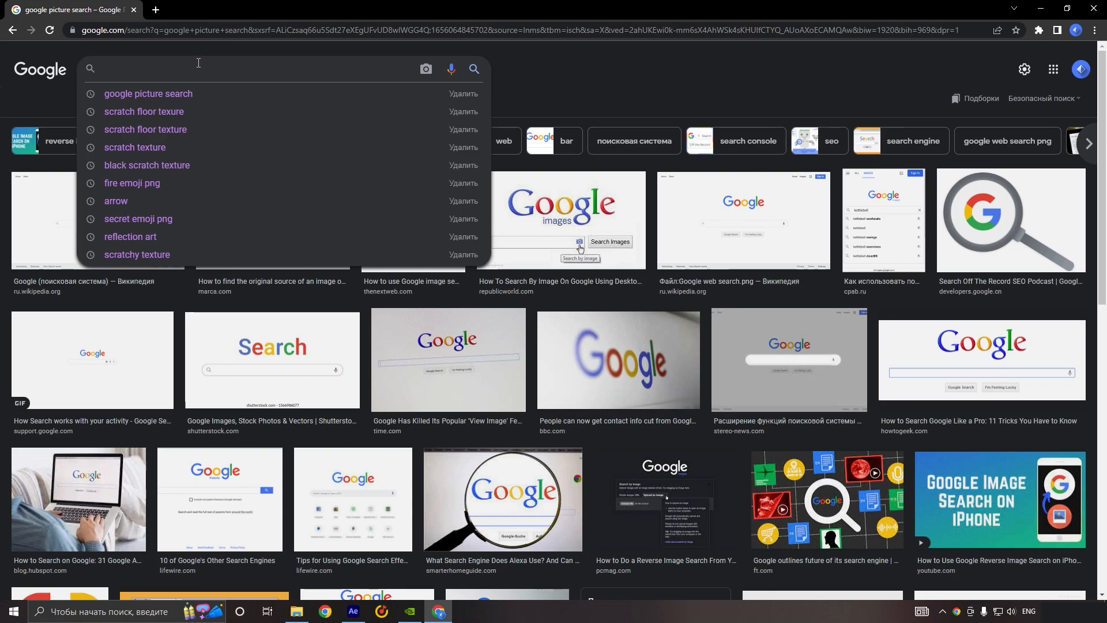
# Step: Search Google Images in the browser for "scratch floor texture"
pyautogui.write('scrat')
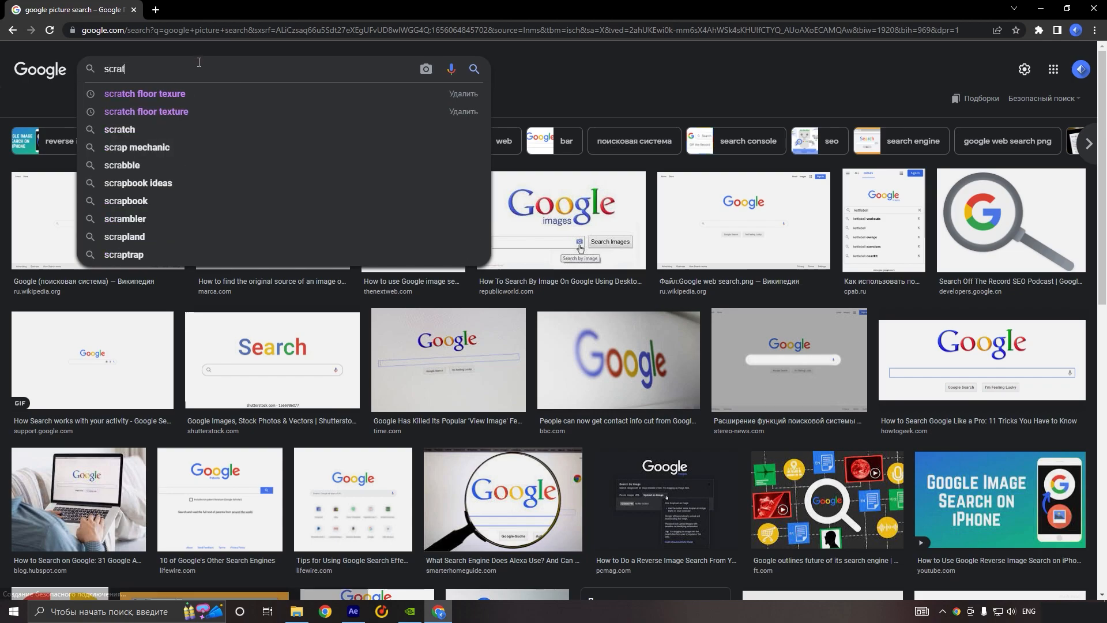
pyautogui.write('ch floor text')
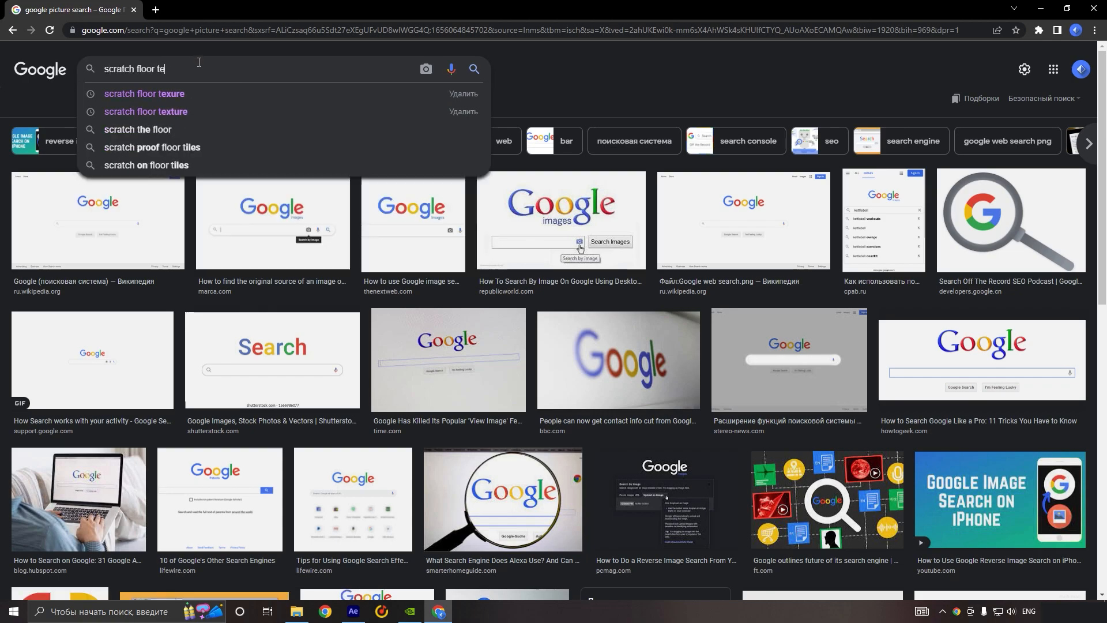
pyautogui.write('ure')
pyautogui.press('Return')
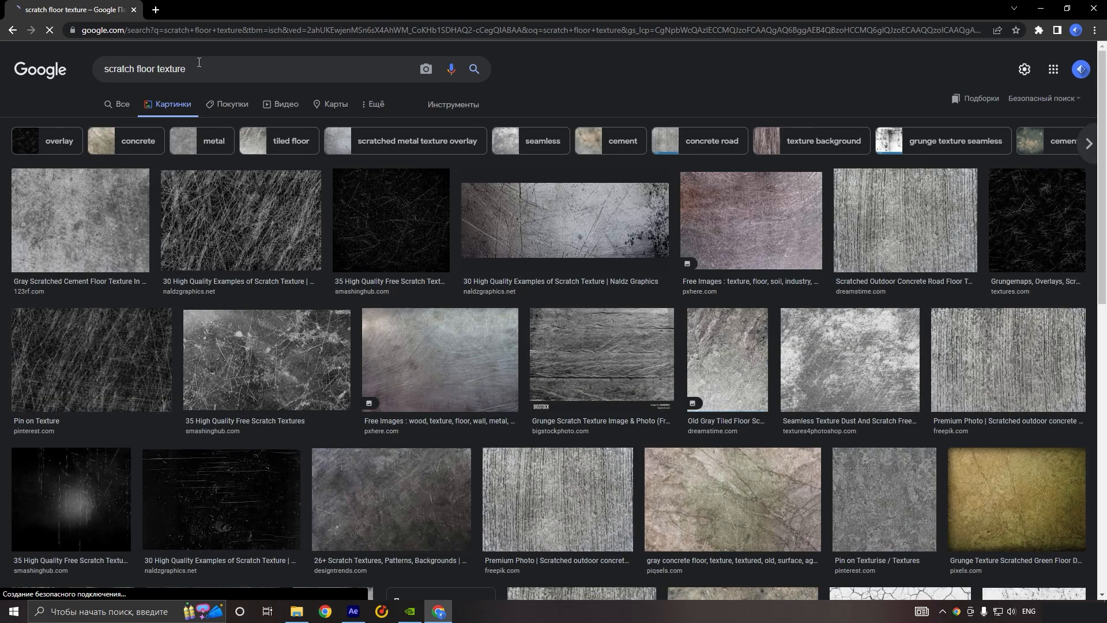
pyautogui.scroll(-10, 725, 310)
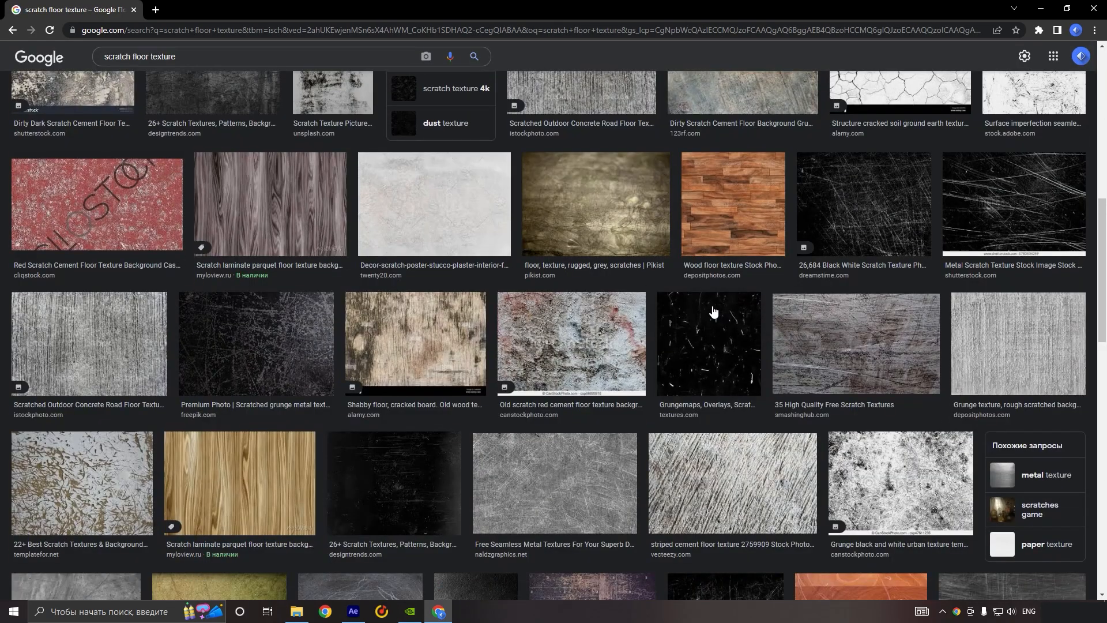
pyautogui.scroll(-4, 714, 312)
pyautogui.click(877, 244)
pyautogui.scroll(-7, 877, 244)
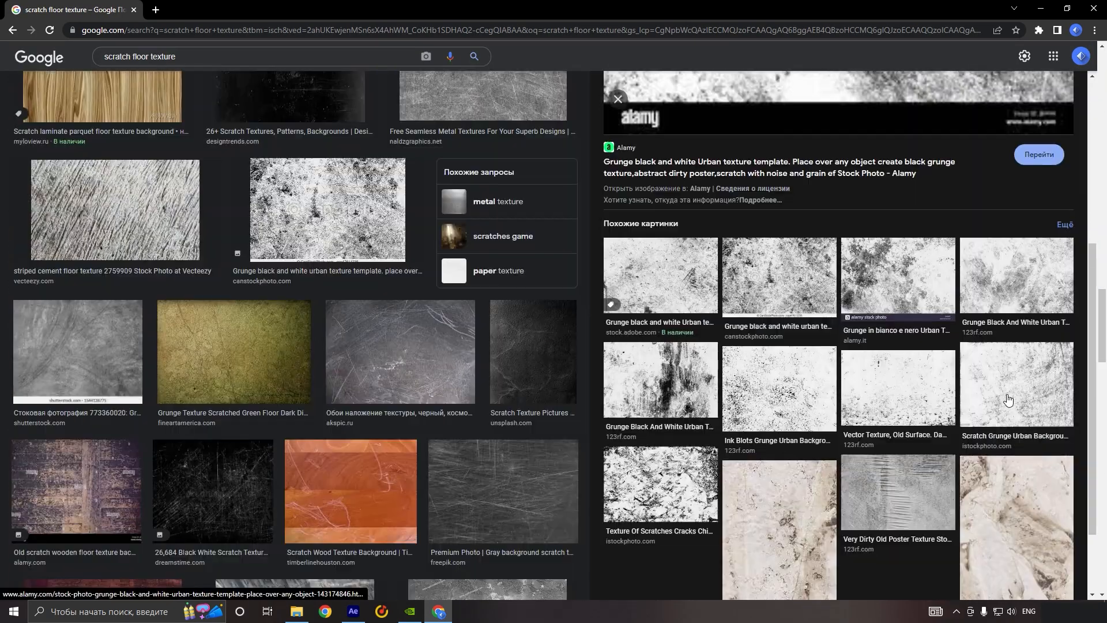
pyautogui.scroll(-9, 369, 366)
pyautogui.scroll(-1, 365, 362)
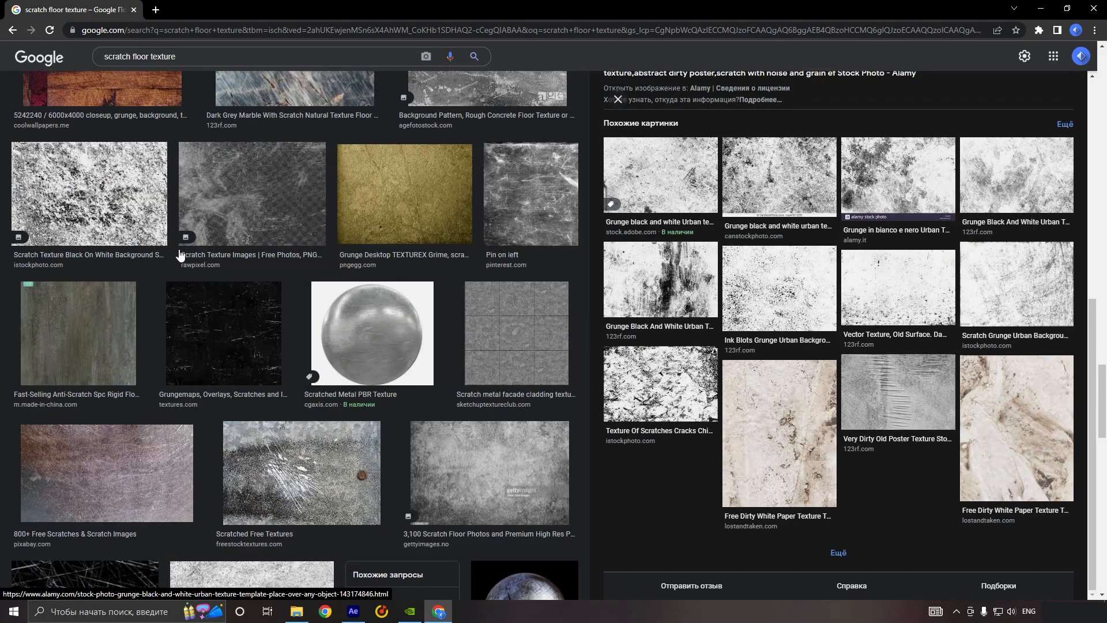
pyautogui.click(122, 213)
pyautogui.rightClick(782, 218)
pyautogui.click(846, 327)
pyautogui.doubleClick(286, 190)
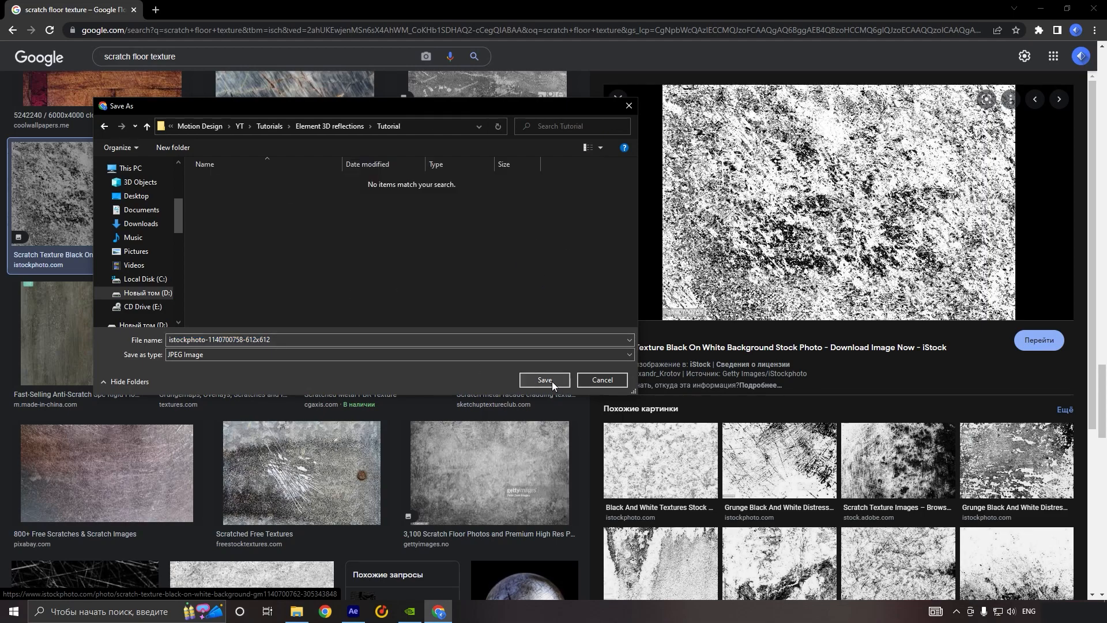
pyautogui.click(551, 381)
pyautogui.click(355, 615)
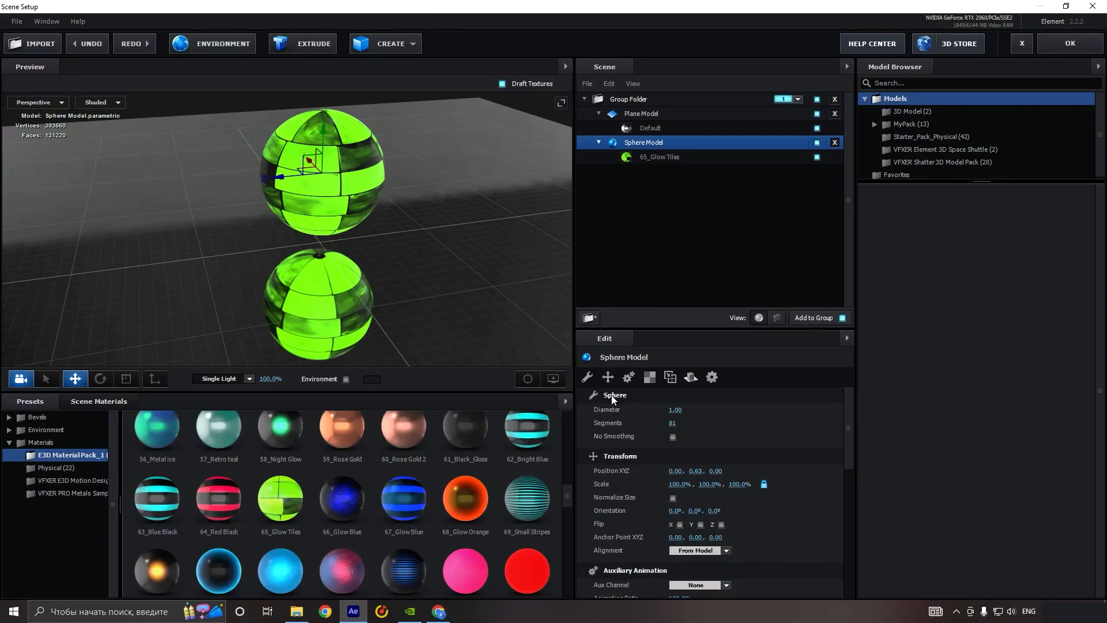
pyautogui.click(656, 130)
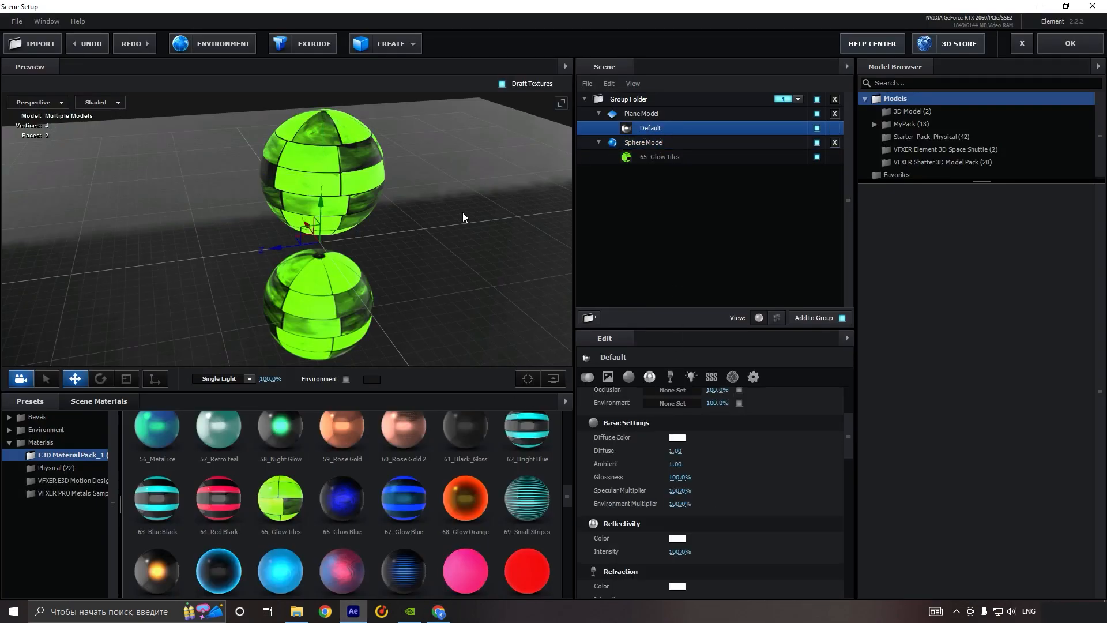
pyautogui.scroll(4, 836, 476)
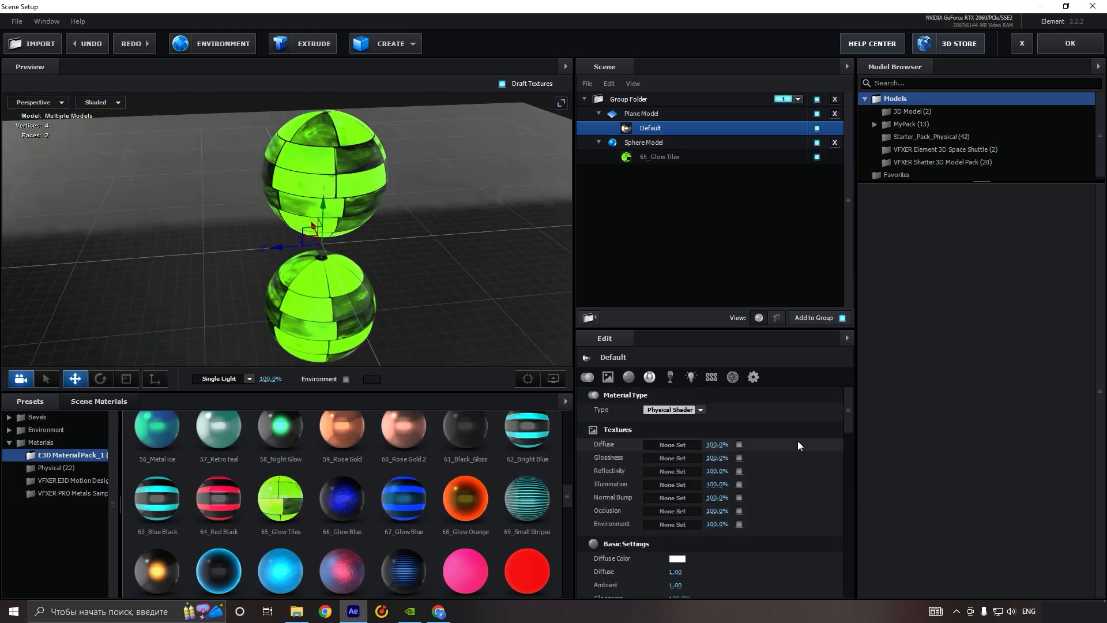
pyautogui.click(686, 459)
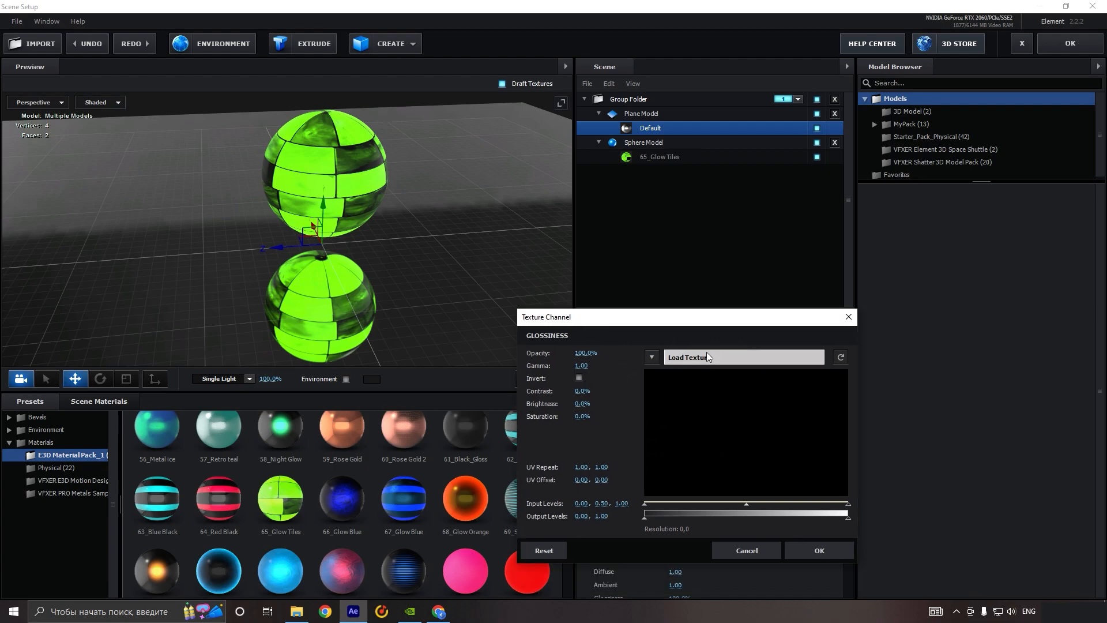
pyautogui.click(733, 355)
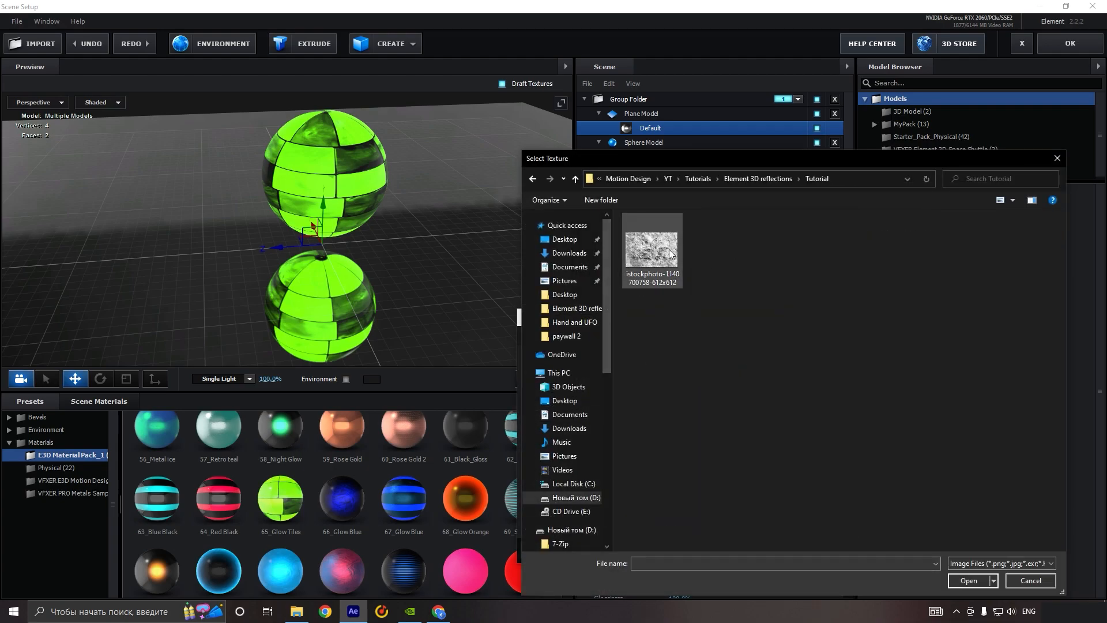
pyautogui.click(652, 251)
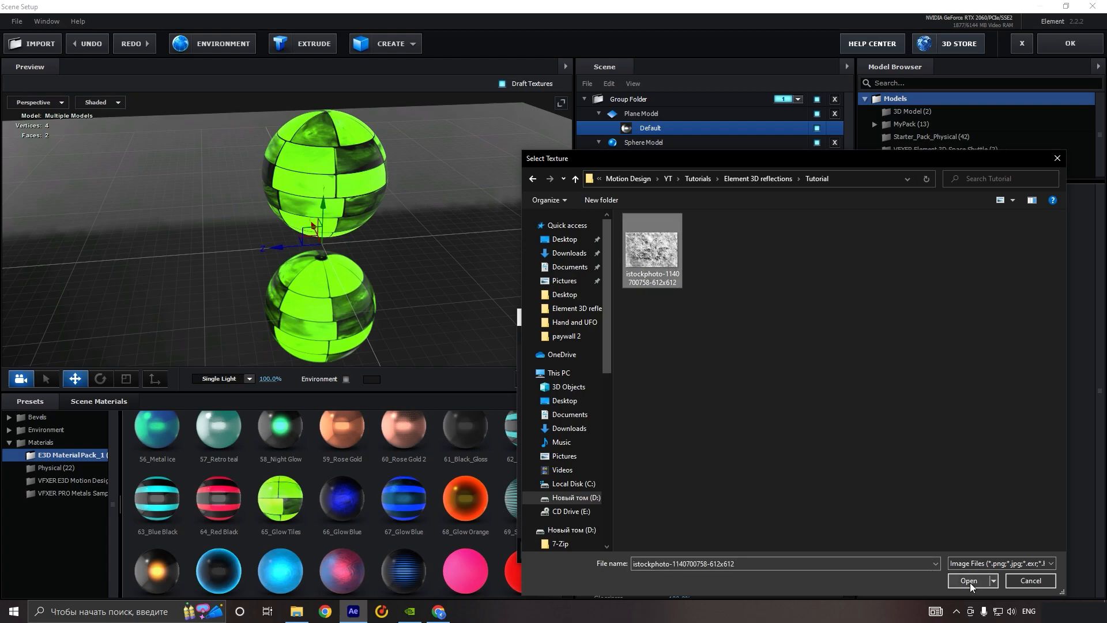
pyautogui.click(969, 581)
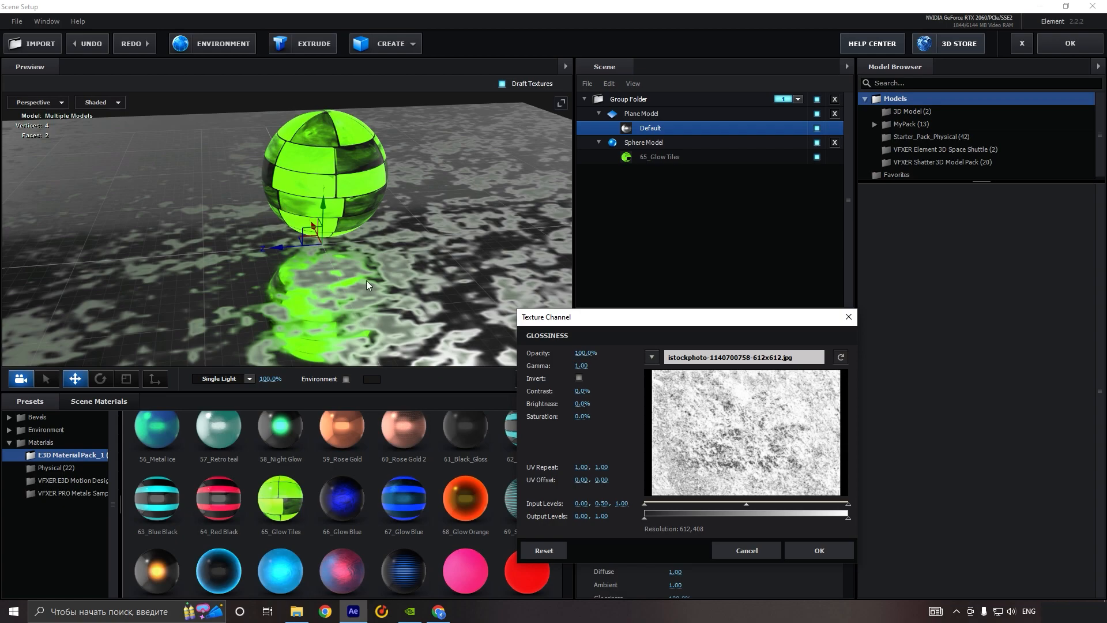
pyautogui.click(818, 549)
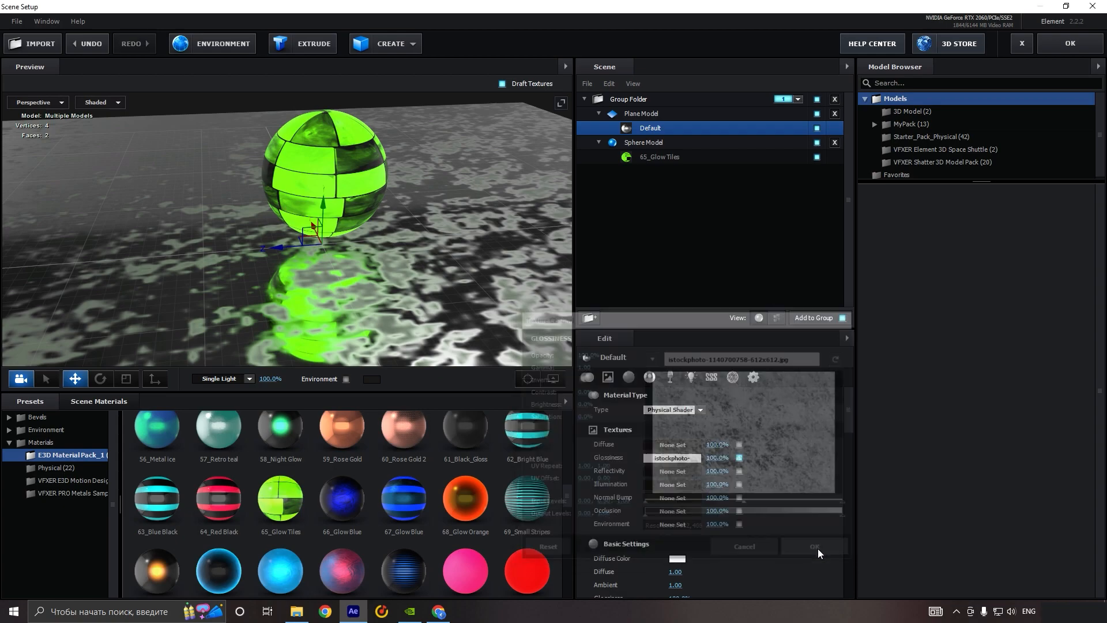
pyautogui.click(502, 84)
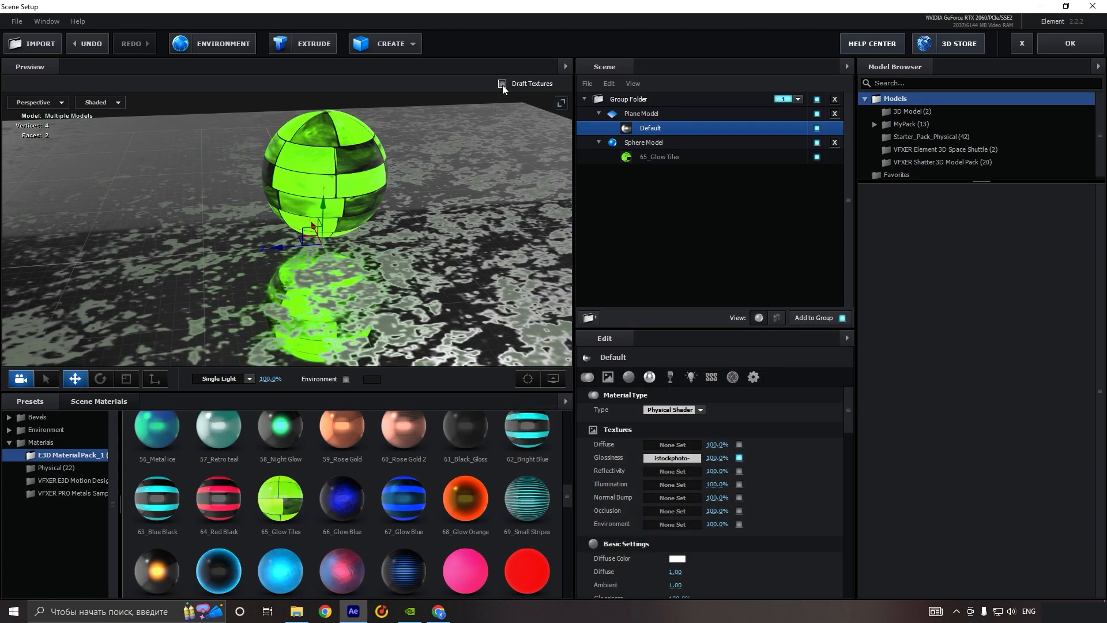
pyautogui.moveTo(438, 261); pyautogui.dragTo(383, 217)
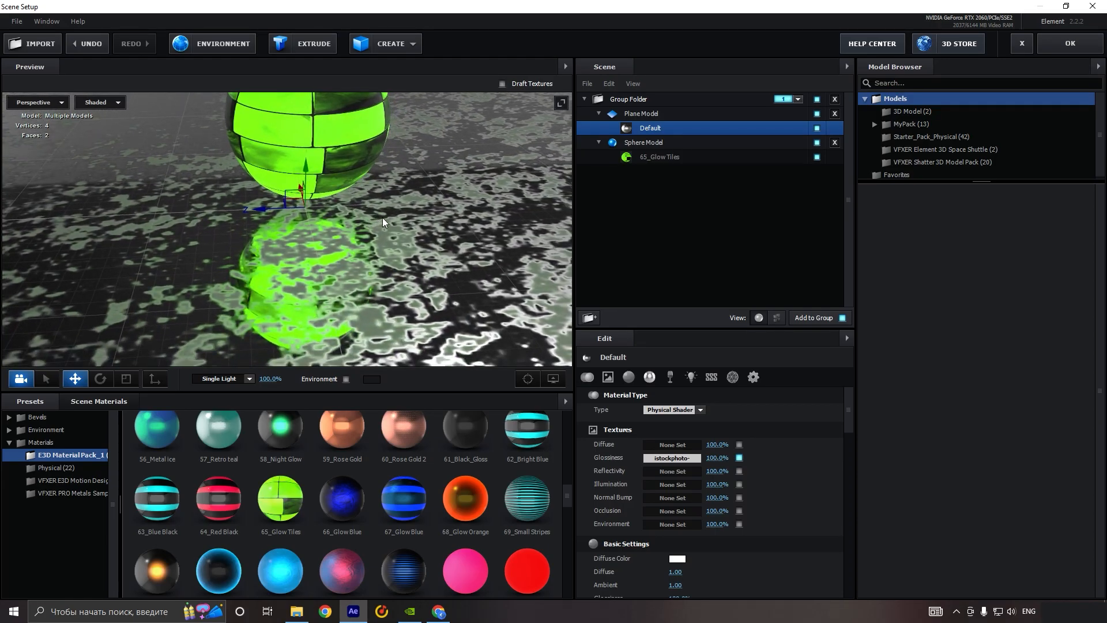
# Step: Set the glossiness texture to opacity 28%, gamma 1.09, contrast 100%, brightness 33% and saturation -100%, leaving it not inverted
pyautogui.click(670, 458)
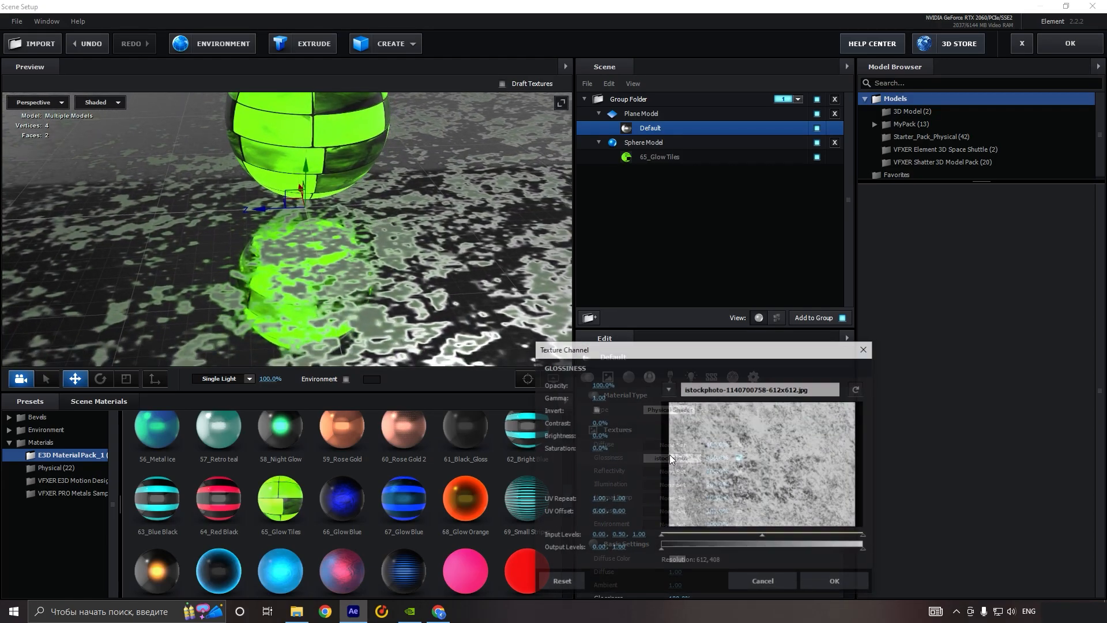
pyautogui.click(595, 409)
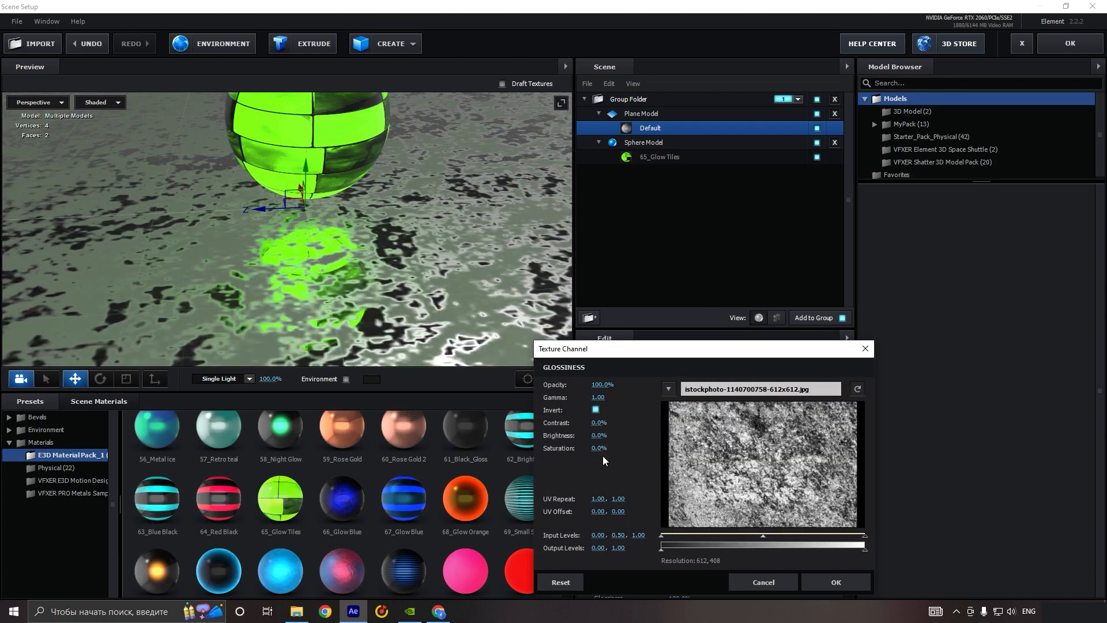
pyautogui.moveTo(606, 438)
pyautogui.mouseDown()
pyautogui.moveTo(558, 435)
pyautogui.moveTo(659, 422)
pyautogui.moveTo(600, 436)
pyautogui.mouseUp()
pyautogui.moveTo(594, 385); pyautogui.dragTo(590, 385)
pyautogui.moveTo(606, 437); pyautogui.dragTo(584, 423)
pyautogui.moveTo(600, 436)
pyautogui.mouseDown()
pyautogui.moveTo(609, 435)
pyautogui.moveTo(600, 436)
pyautogui.mouseUp()
pyautogui.moveTo(600, 396); pyautogui.dragTo(605, 396)
pyautogui.moveTo(598, 498)
pyautogui.mouseDown()
pyautogui.moveTo(561, 495)
pyautogui.moveTo(605, 498)
pyautogui.mouseUp()
pyautogui.moveTo(599, 423); pyautogui.dragTo(656, 422)
pyautogui.moveTo(601, 435)
pyautogui.mouseDown()
pyautogui.moveTo(582, 435)
pyautogui.moveTo(613, 443)
pyautogui.mouseUp()
pyautogui.moveTo(599, 501)
pyautogui.mouseDown()
pyautogui.moveTo(627, 502)
pyautogui.moveTo(607, 500)
pyautogui.mouseUp()
pyautogui.moveTo(597, 500); pyautogui.dragTo(579, 500)
pyautogui.moveTo(600, 385); pyautogui.dragTo(595, 385)
pyautogui.click(596, 410)
pyautogui.moveTo(611, 423); pyautogui.dragTo(665, 436)
pyautogui.moveTo(599, 423); pyautogui.dragTo(623, 421)
pyautogui.moveTo(598, 500)
pyautogui.mouseDown()
pyautogui.moveTo(584, 496)
pyautogui.moveTo(598, 499)
pyautogui.mouseUp()
pyautogui.moveTo(601, 385); pyautogui.dragTo(578, 385)
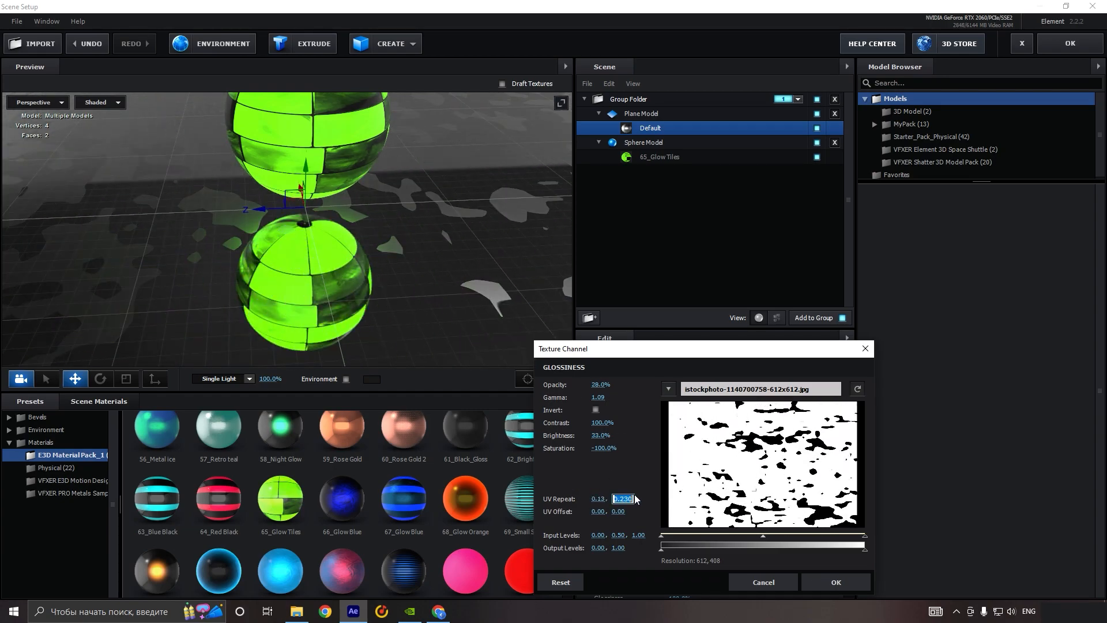
# Step: Set the glossiness texture's UV repeat to 0.30, 0.30 and its UV offset to 0.00, 0.06
pyautogui.write('0.3')
pyautogui.click(598, 499)
pyautogui.write('0.3')
pyautogui.press('Return')
pyautogui.moveTo(618, 511); pyautogui.dragTo(621, 512)
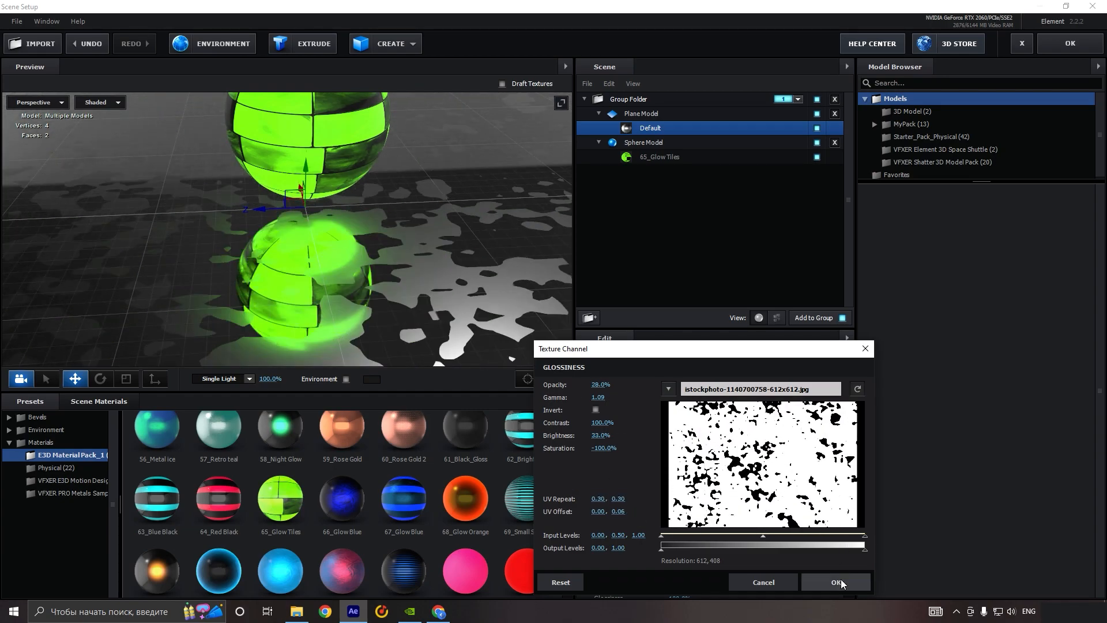
pyautogui.click(837, 582)
pyautogui.moveTo(463, 274); pyautogui.dragTo(482, 283)
pyautogui.scroll(-3, 431, 286)
# Step: Search Google Images for "floor normal map" and preview the normal map f5c252c92dd57e318a296f42594748f5 in the Element 3D reflections folder
pyautogui.click(438, 611)
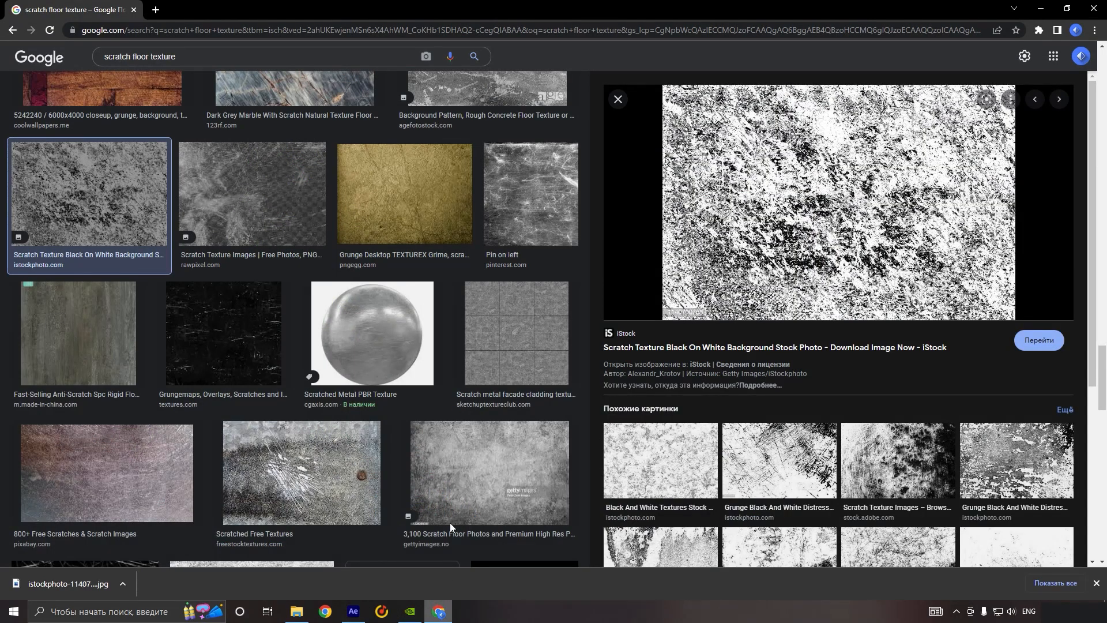
pyautogui.moveTo(193, 57); pyautogui.dragTo(35, 54)
pyautogui.write('floor normal map')
pyautogui.press('Return')
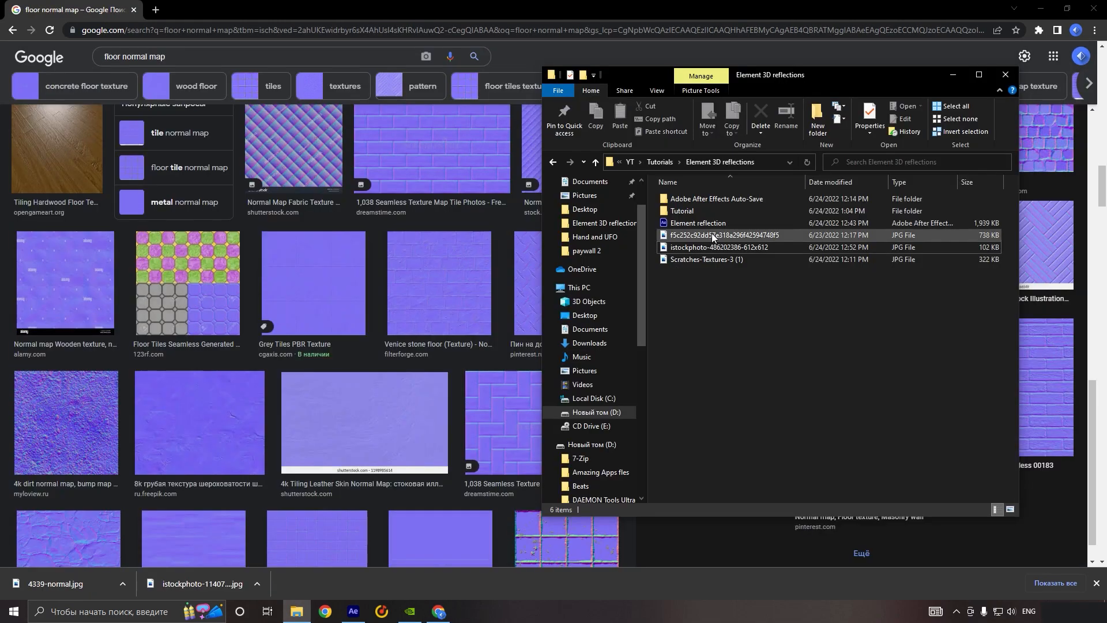
pyautogui.doubleClick(711, 234)
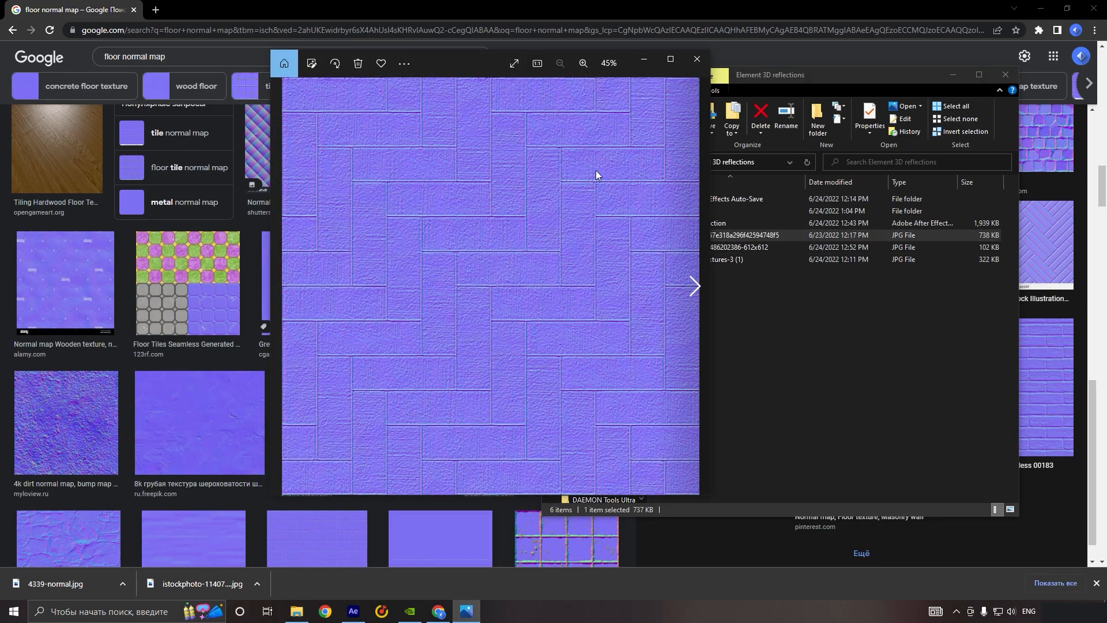
pyautogui.click(670, 59)
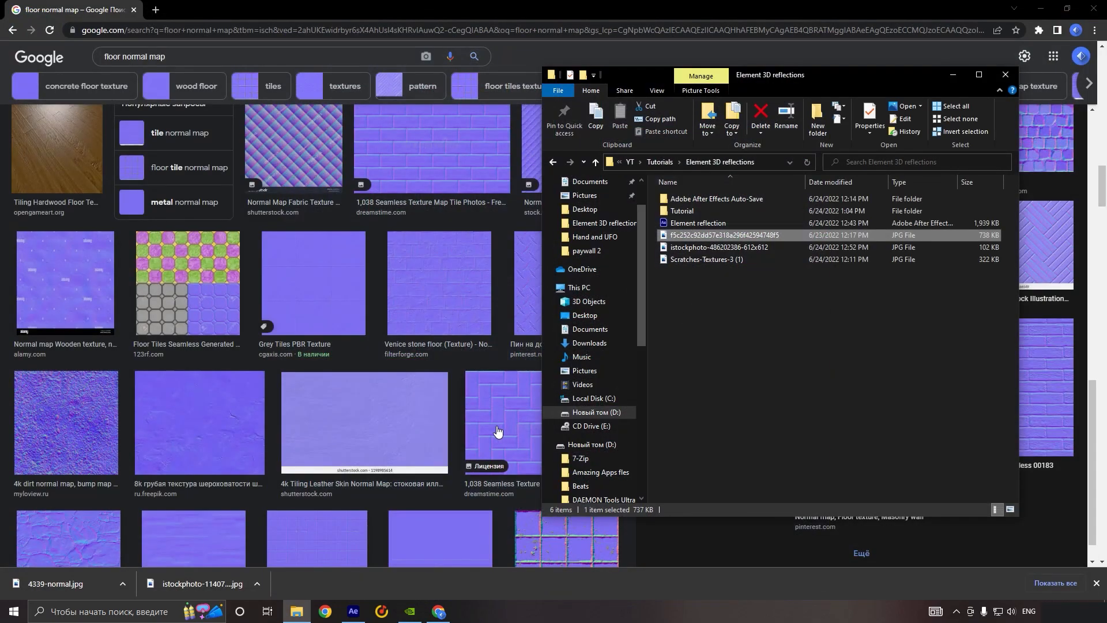
# Step: Load f5c252c92dd57e318a296f42594748f5.jpg as the normal bump texture of the plane's Default material in After Effects
pyautogui.click(356, 611)
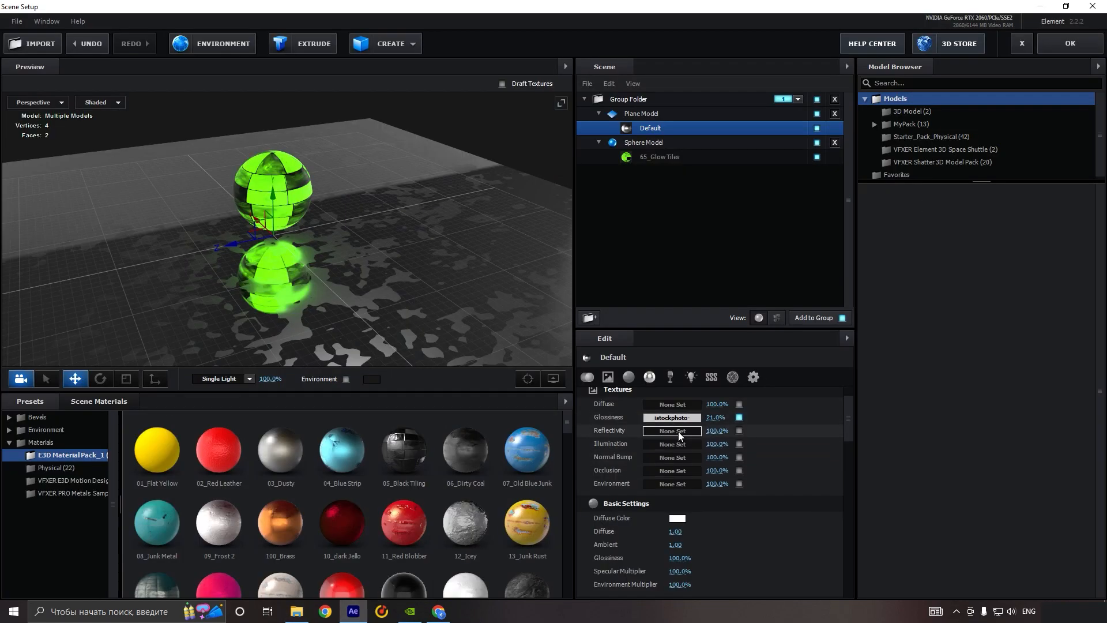
pyautogui.click(681, 459)
pyautogui.click(724, 389)
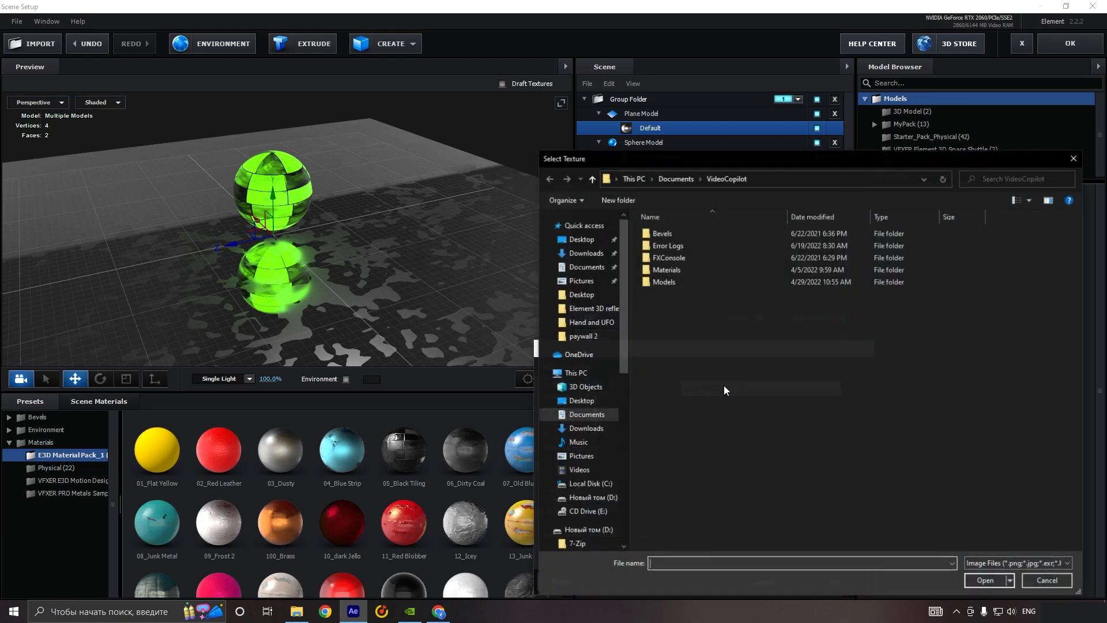
pyautogui.click(594, 309)
pyautogui.click(806, 248)
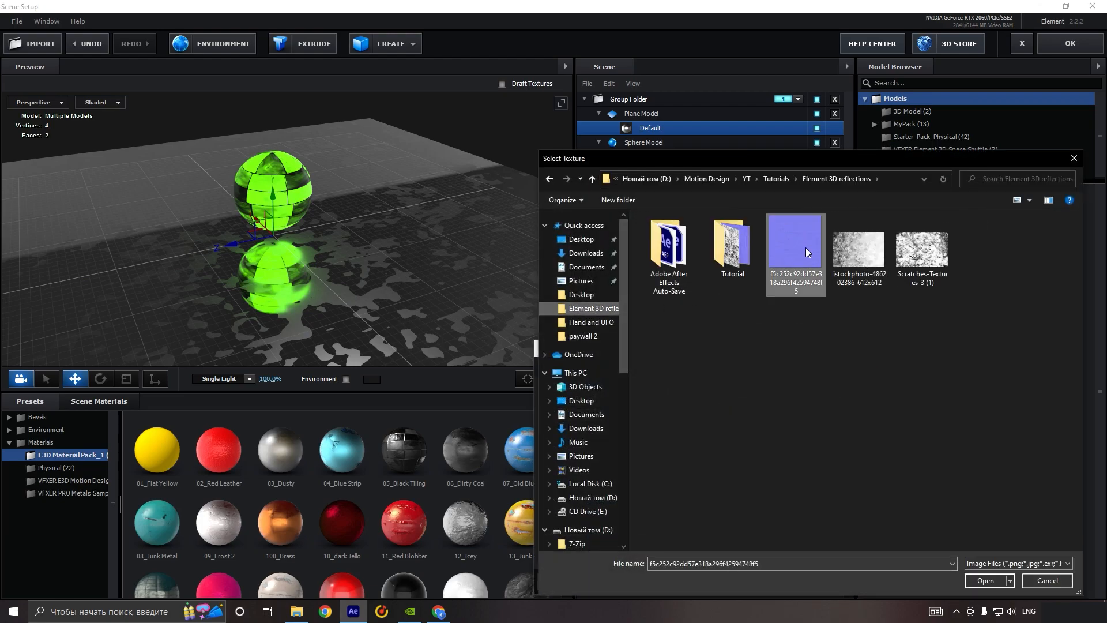
pyautogui.click(985, 580)
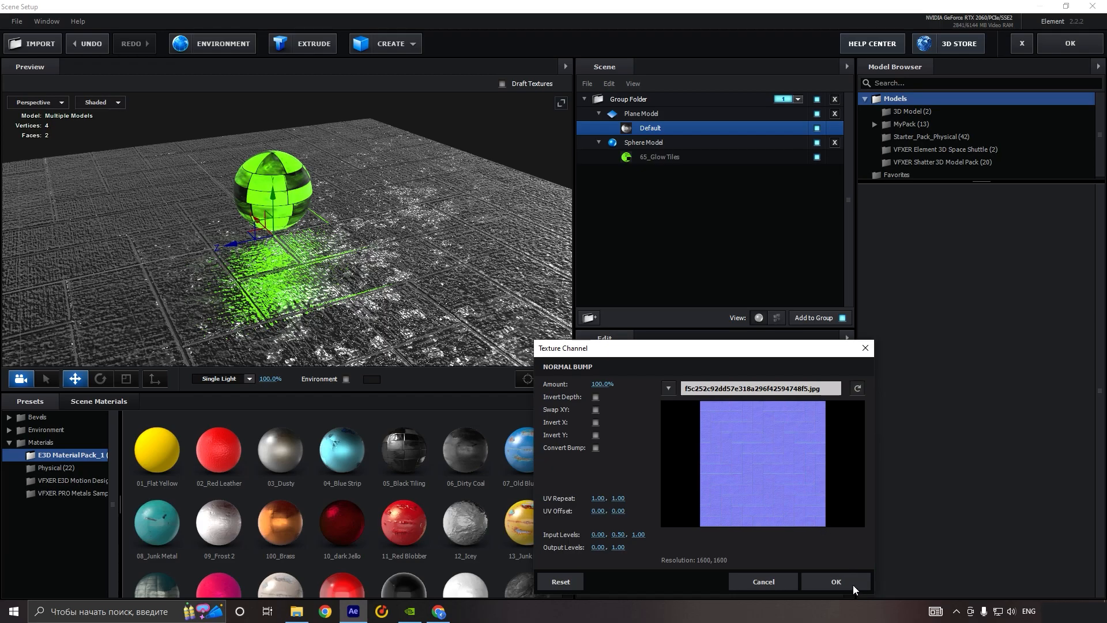
pyautogui.click(836, 581)
# Step: Set the UV repeat of the floor's normal bump texture to 6.00 in both directions
pyautogui.scroll(6, 314, 230)
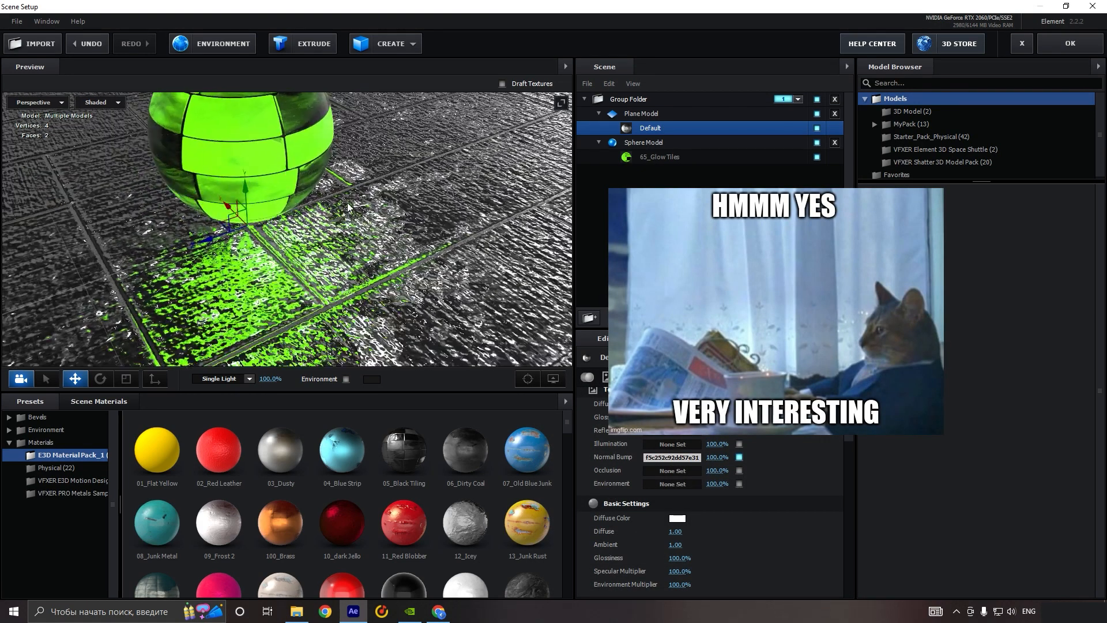
pyautogui.scroll(-8, 346, 209)
pyautogui.moveTo(314, 235); pyautogui.dragTo(326, 242)
pyautogui.click(663, 457)
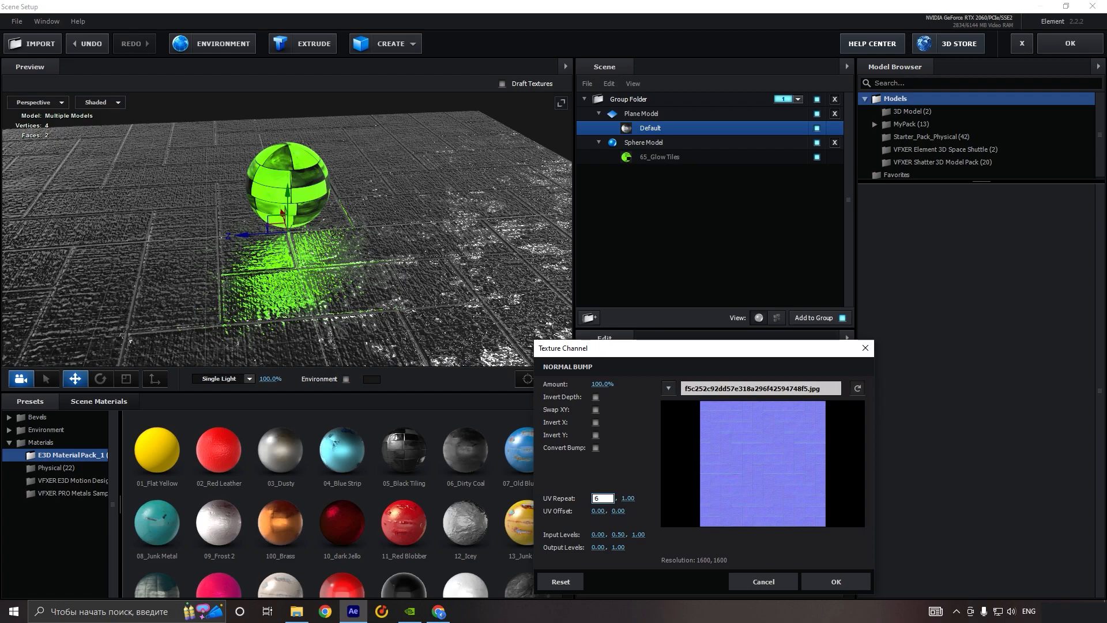
pyautogui.moveTo(621, 495); pyautogui.dragTo(624, 496)
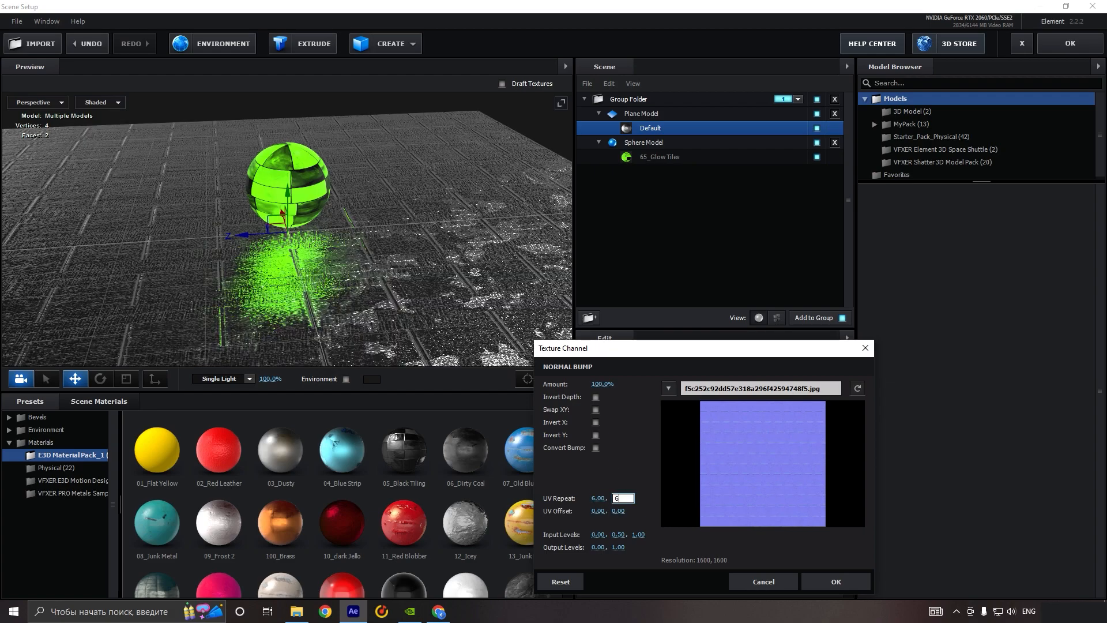
pyautogui.click(596, 435)
pyautogui.click(819, 586)
# Step: Reduce the normal bump amount of the plane's Default material to 12%
pyautogui.scroll(6, 320, 288)
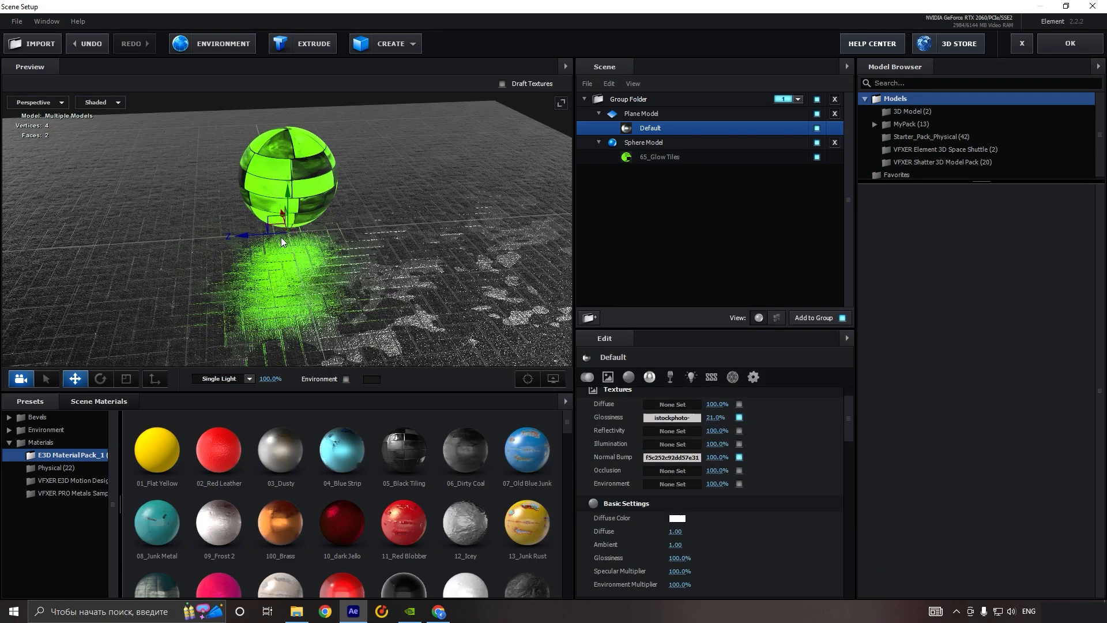
pyautogui.scroll(-3, 323, 289)
pyautogui.scroll(3, 323, 287)
pyautogui.moveTo(715, 458); pyautogui.dragTo(661, 457)
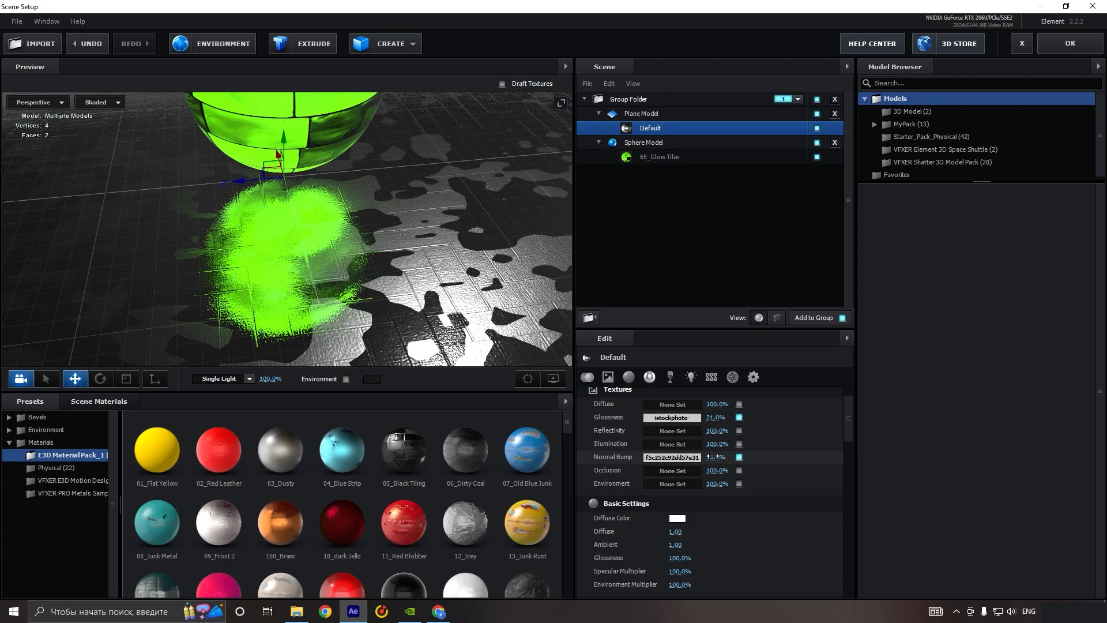
pyautogui.press('Return')
pyautogui.scroll(-3, 392, 281)
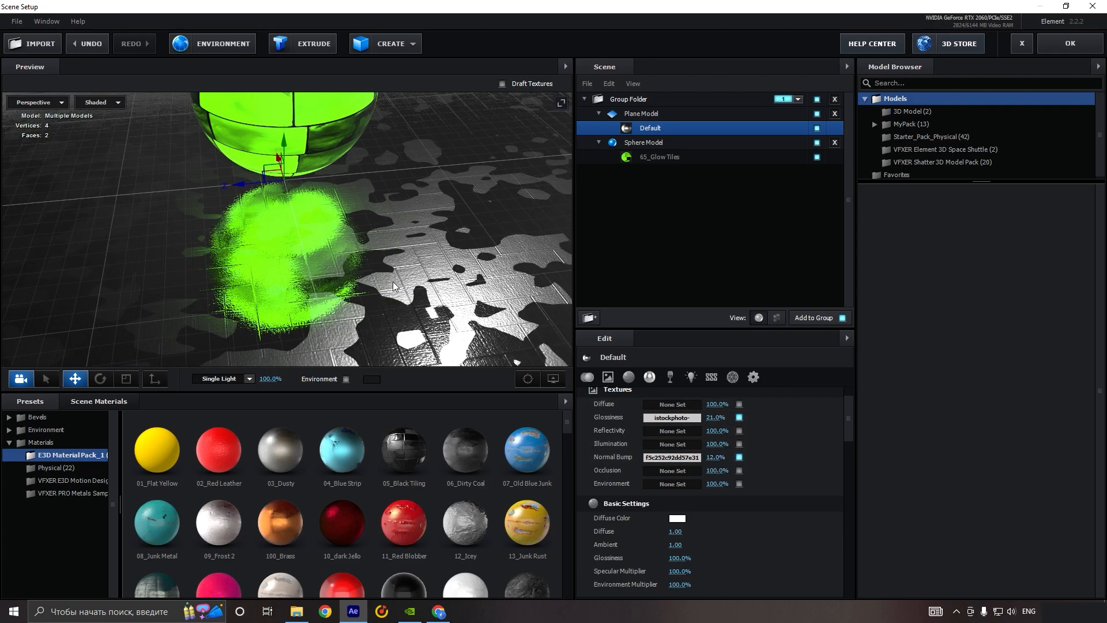
# Step: Raise the brightness of the floor's glossiness texture and set its opacity to 21%
pyautogui.click(659, 413)
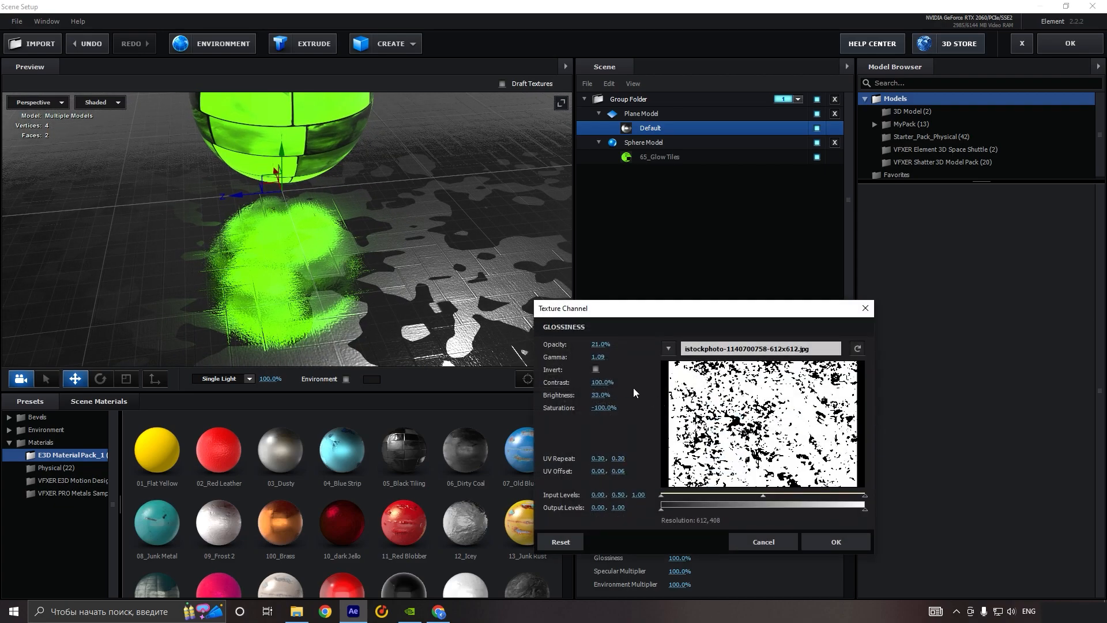
pyautogui.moveTo(601, 348); pyautogui.dragTo(603, 348)
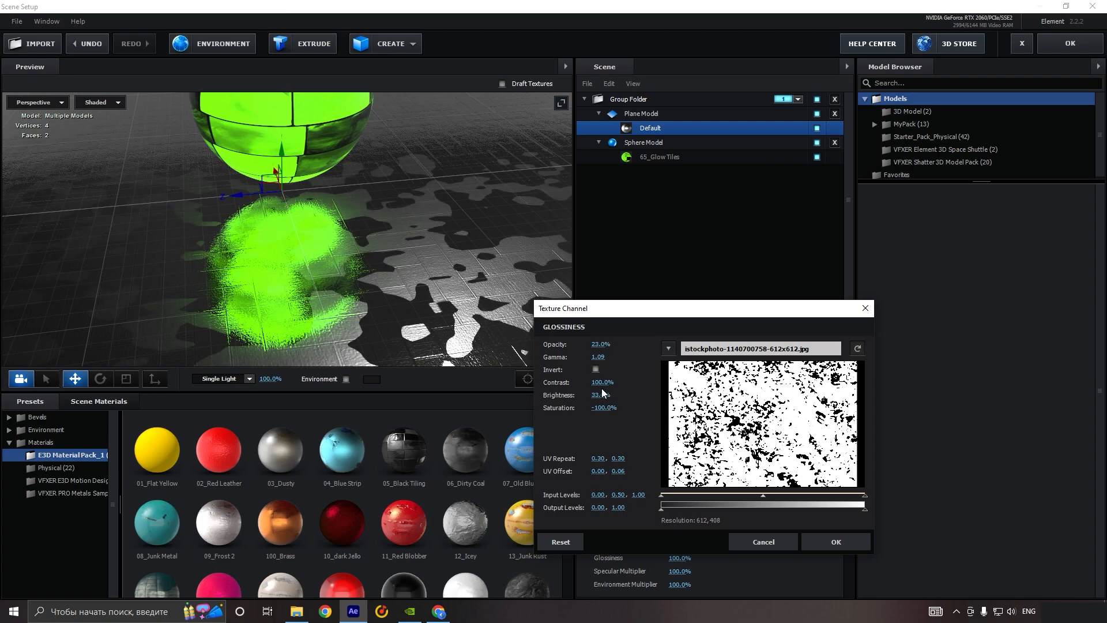
pyautogui.moveTo(588, 395); pyautogui.dragTo(643, 391)
pyautogui.moveTo(604, 344); pyautogui.dragTo(600, 344)
pyautogui.click(836, 542)
pyautogui.scroll(-3, 369, 276)
pyautogui.moveTo(378, 295); pyautogui.dragTo(356, 272)
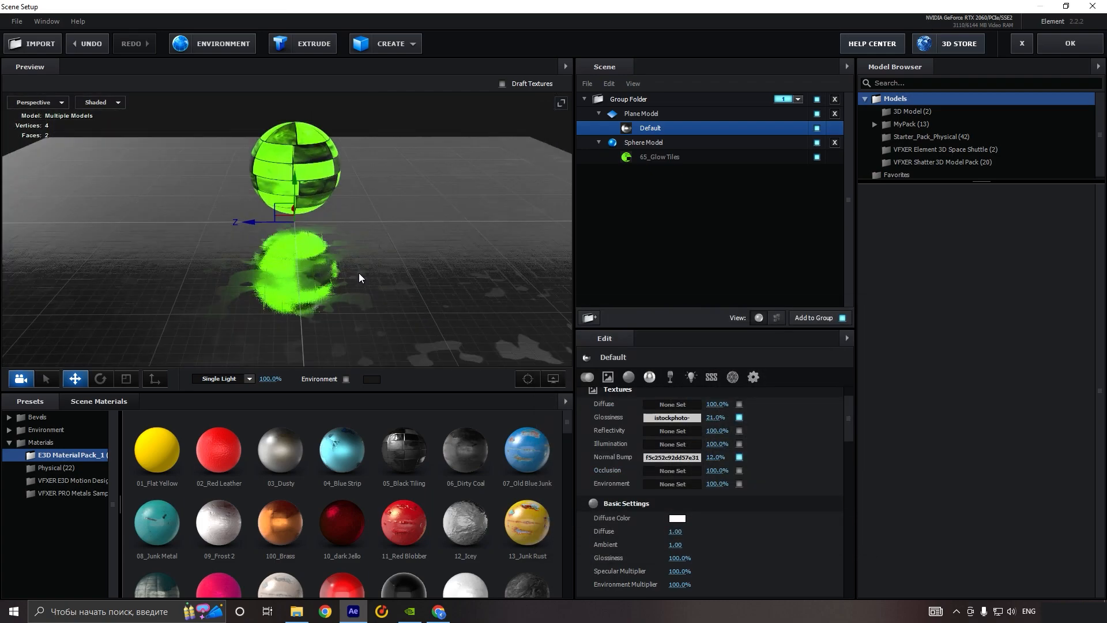
pyautogui.scroll(2, 355, 272)
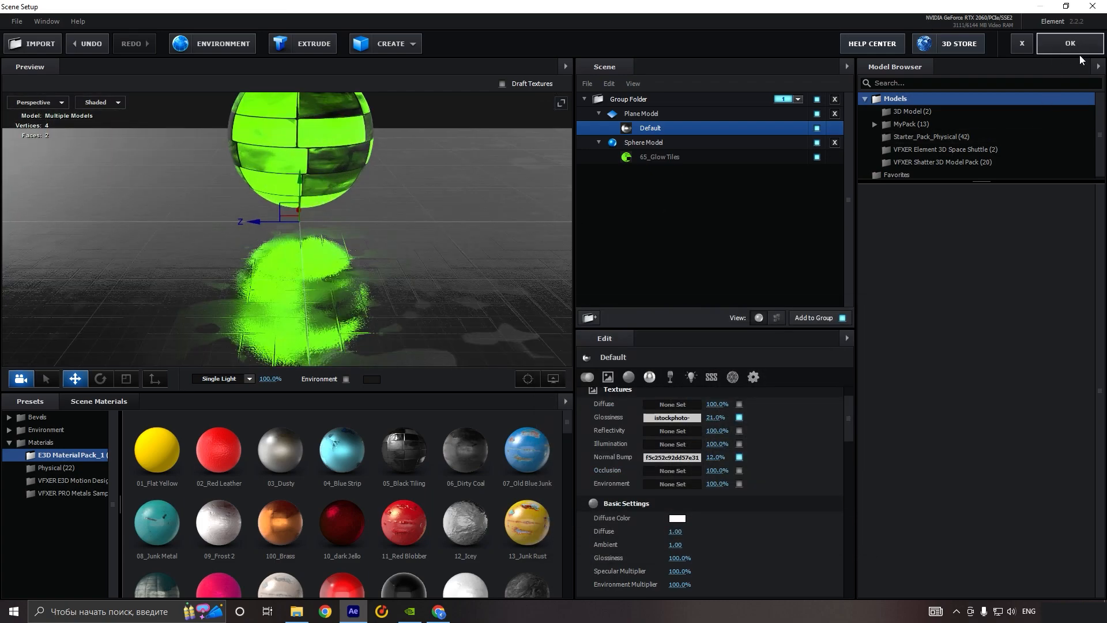
# Step: Apply the Element scene and, with the playhead at 0:00:00:15, add a two-node camera with the 35mm preset
pyautogui.click(1078, 48)
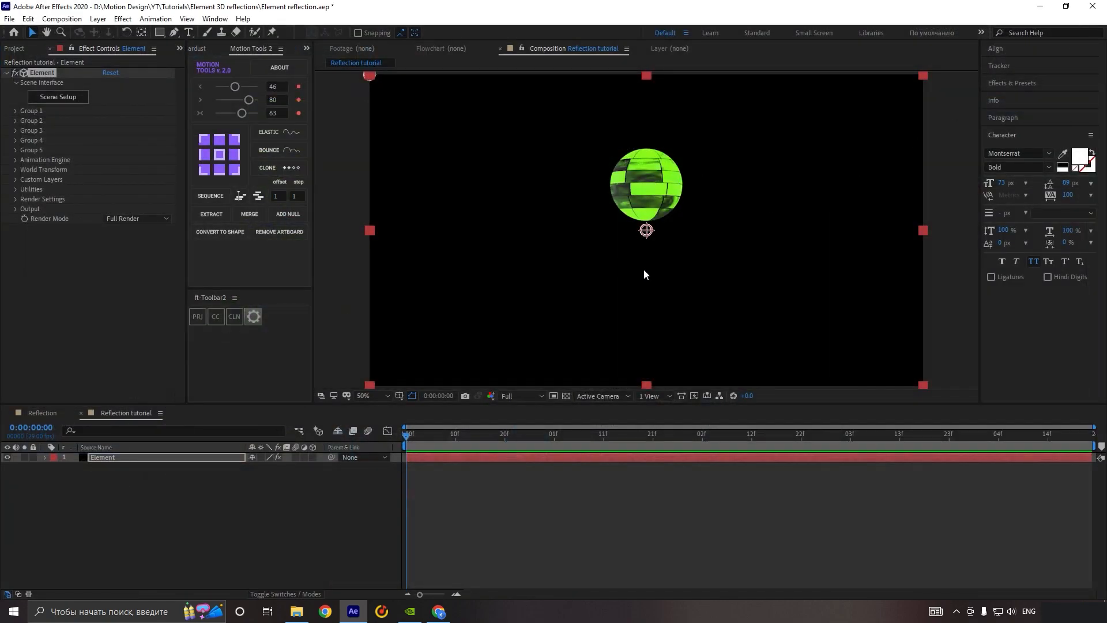
pyautogui.moveTo(490, 441); pyautogui.dragTo(510, 438)
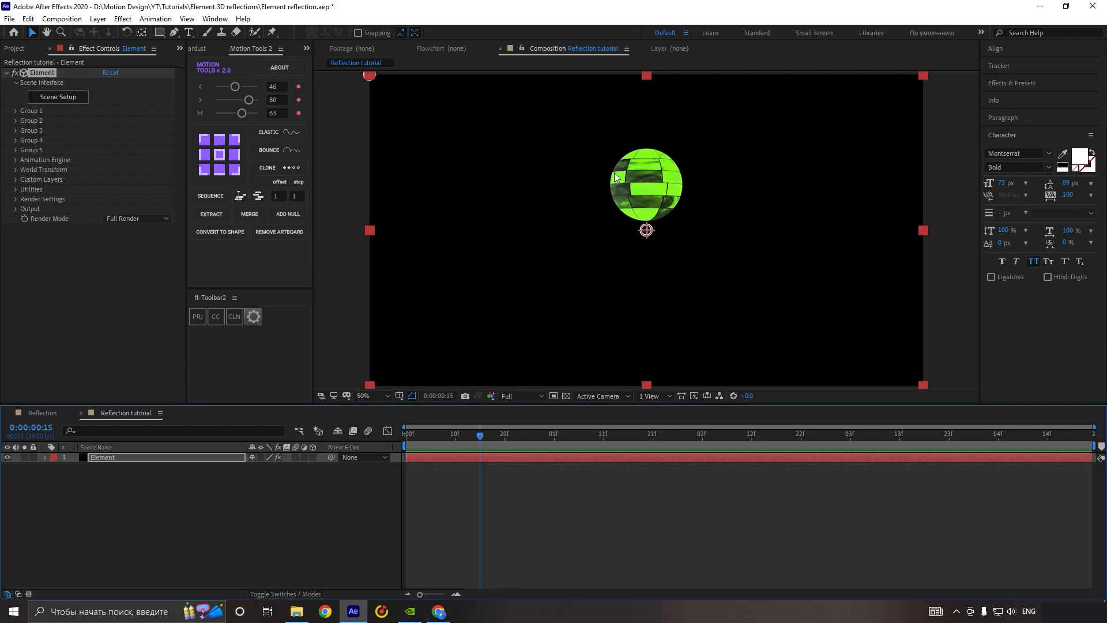
pyautogui.rightClick(266, 494)
pyautogui.moveTo(343, 368)
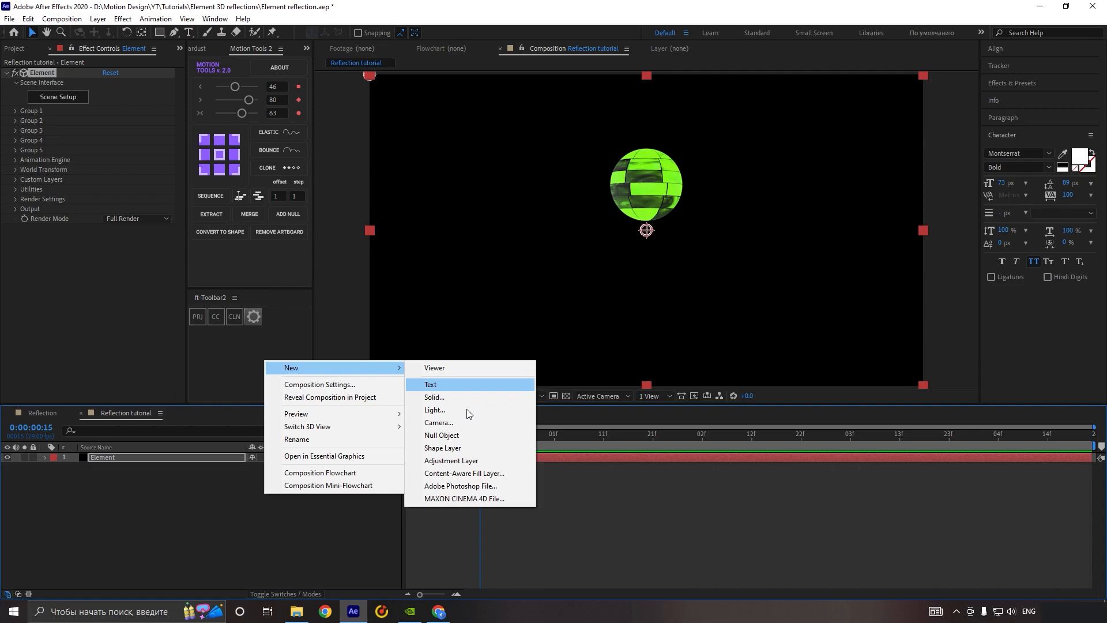
pyautogui.click(477, 427)
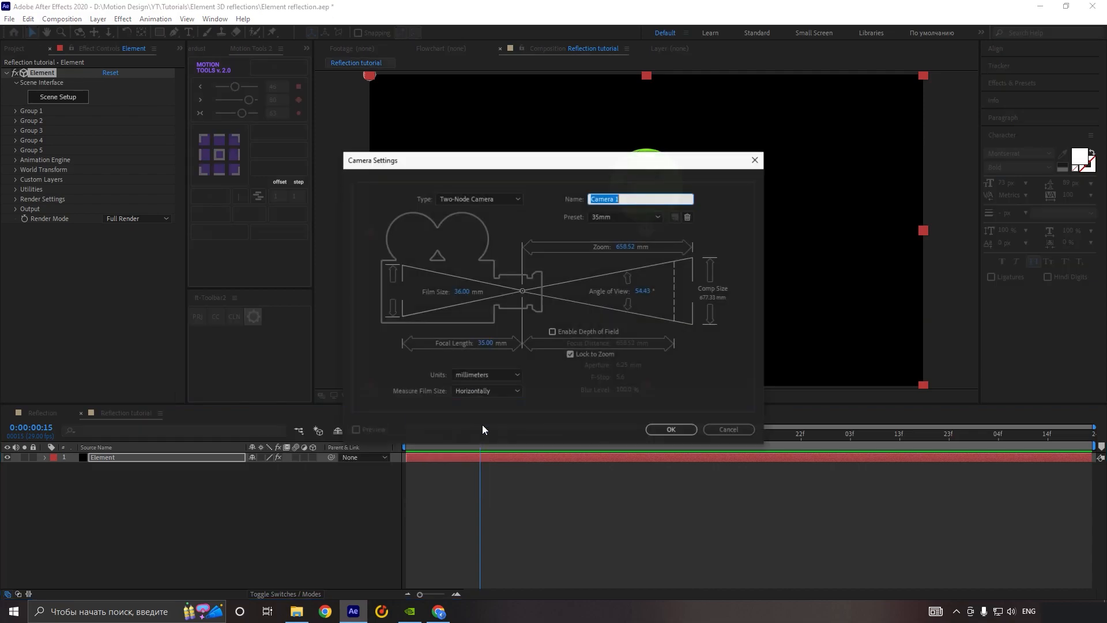
pyautogui.click(671, 430)
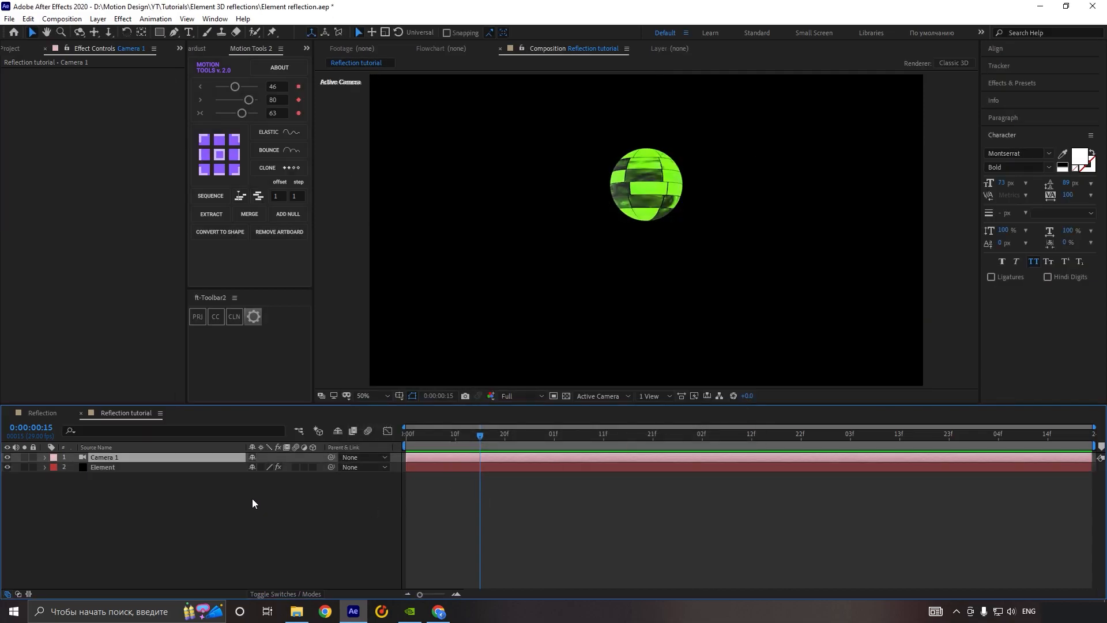
# Step: Add a null object, make it a 3D layer, and parent Camera 1 to it
pyautogui.click(213, 499)
pyautogui.rightClick(244, 490)
pyautogui.moveTo(372, 364)
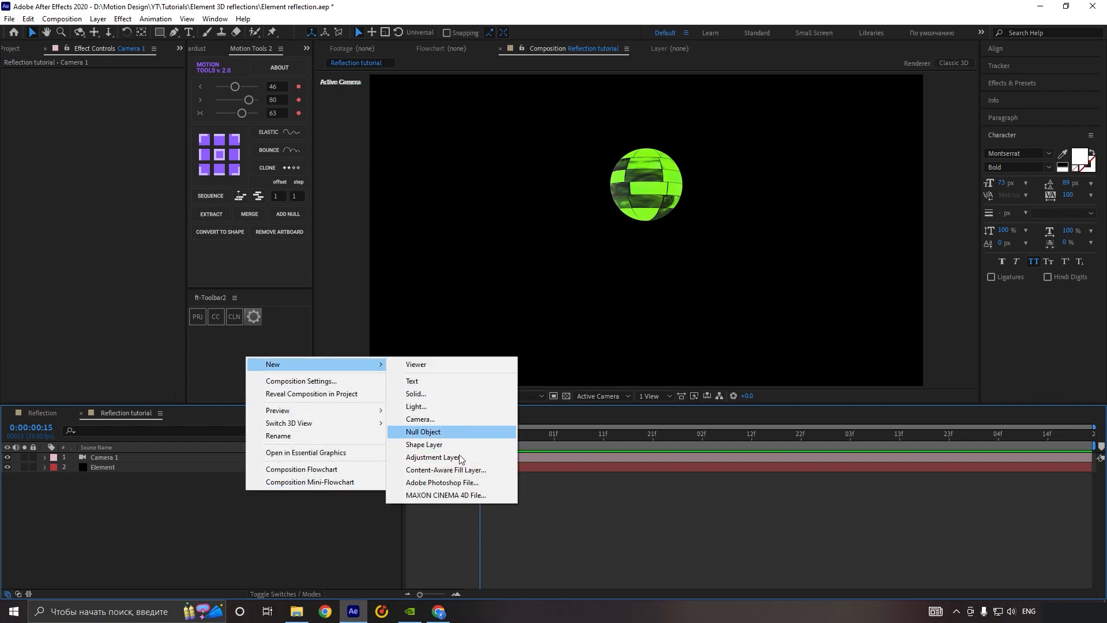
pyautogui.click(461, 431)
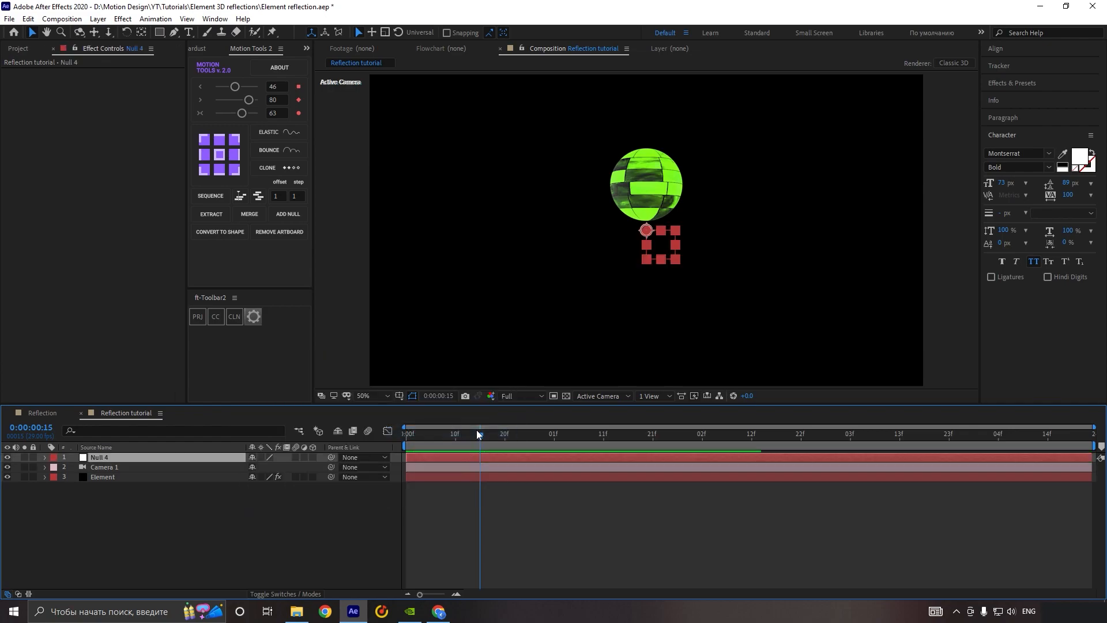
pyautogui.click(313, 457)
pyautogui.moveTo(330, 457); pyautogui.dragTo(199, 459)
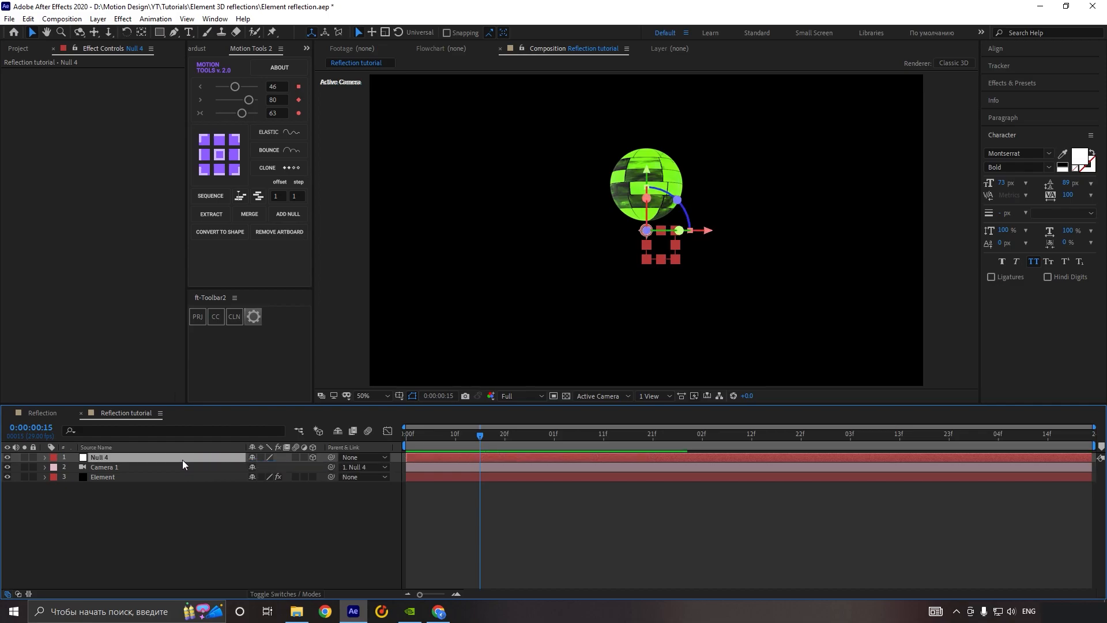
# Step: Set the vertical position of the camera's parent null to 329 so the camera sees the floor
pyautogui.press('p')
pyautogui.moveTo(158, 477); pyautogui.dragTo(144, 478)
pyautogui.moveTo(615, 333); pyautogui.dragTo(593, 292)
pyautogui.scroll(1, 628, 318)
pyautogui.moveTo(636, 360); pyautogui.dragTo(627, 294)
pyautogui.scroll(1, 627, 294)
pyautogui.scroll(-1, 616, 327)
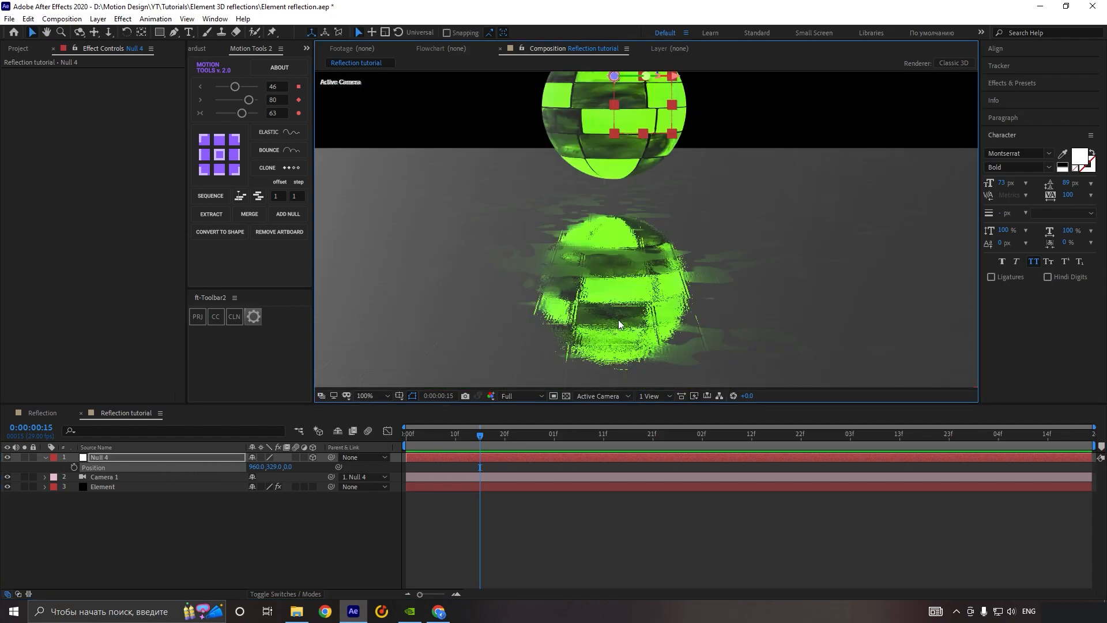
pyautogui.scroll(-1, 605, 270)
pyautogui.moveTo(583, 204); pyautogui.dragTo(590, 244)
# Step: Enable Matte Reflection for the plane's Default material in the Element scene setup and apply the scene
pyautogui.click(109, 486)
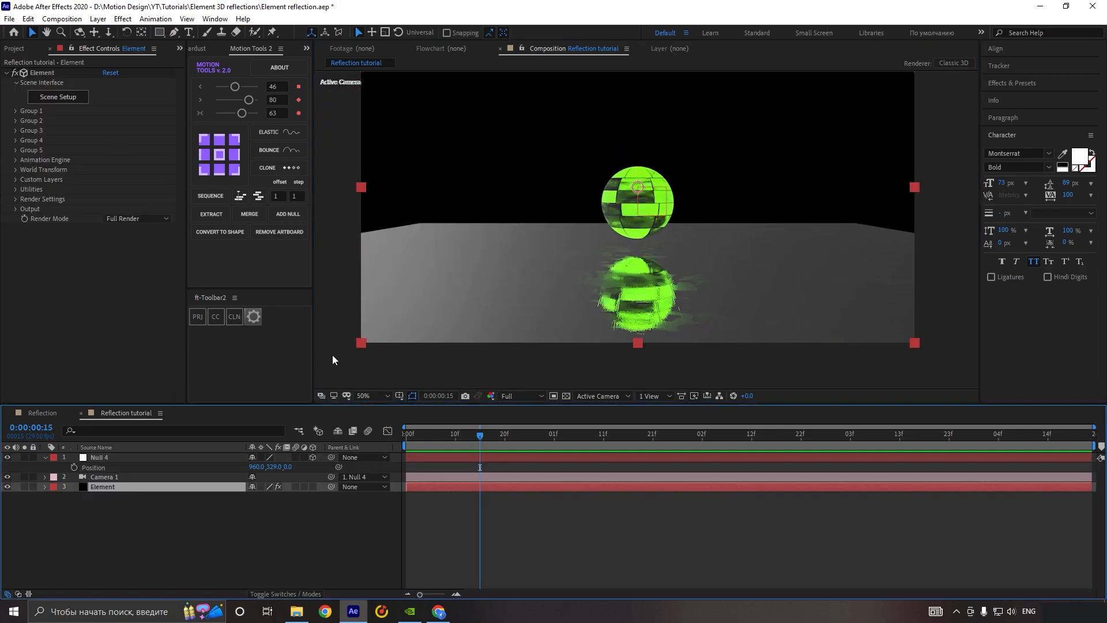
pyautogui.click(111, 114)
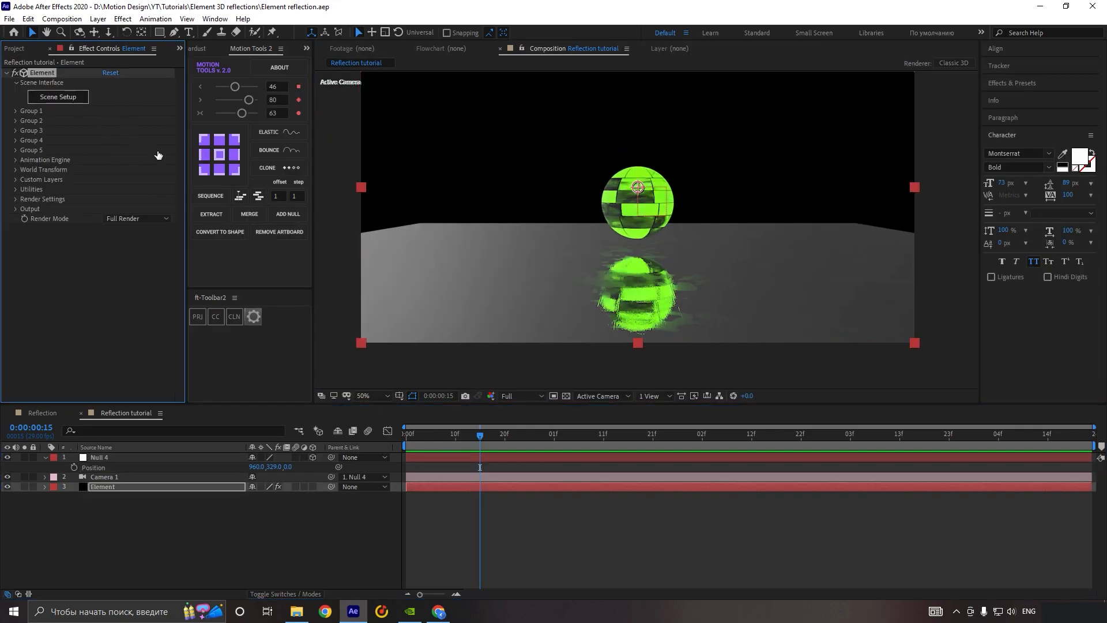
pyautogui.click(57, 96)
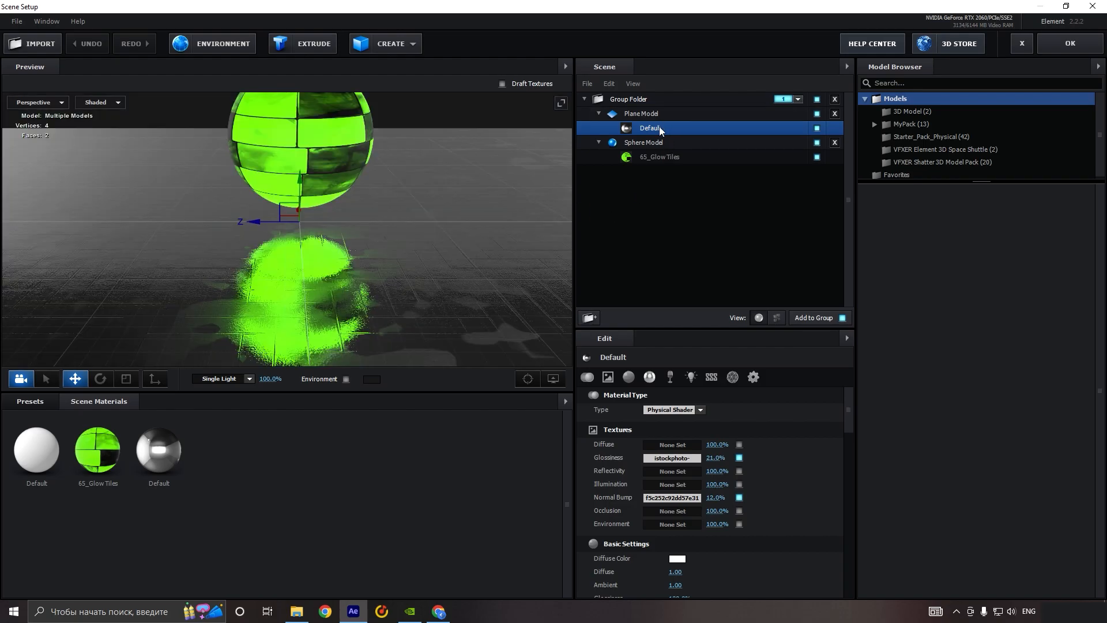
pyautogui.moveTo(850, 406); pyautogui.dragTo(847, 571)
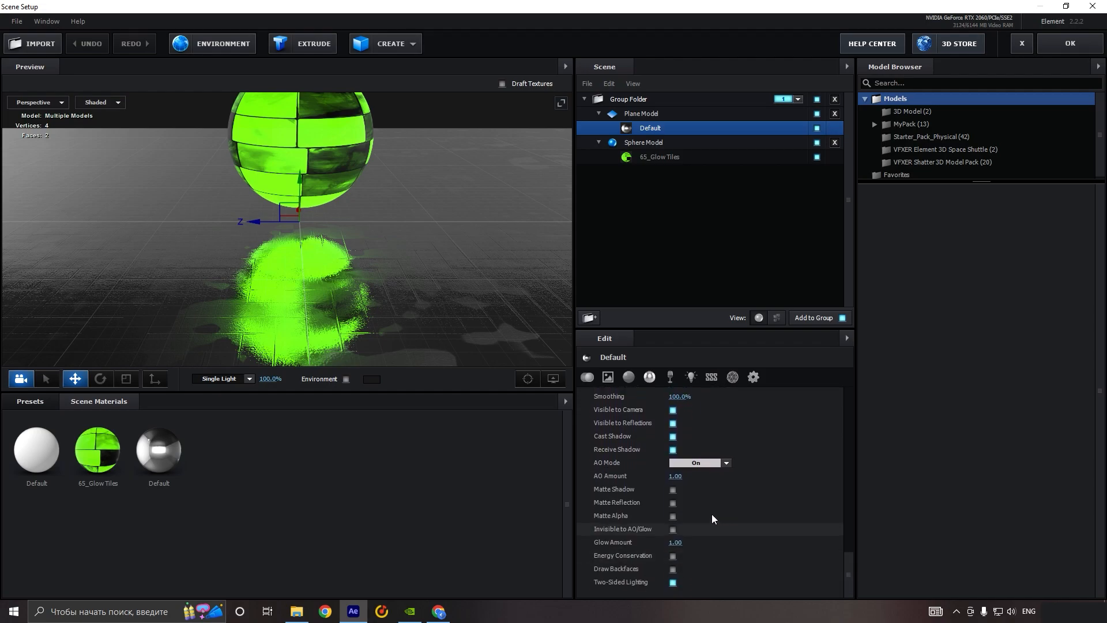
pyautogui.click(673, 503)
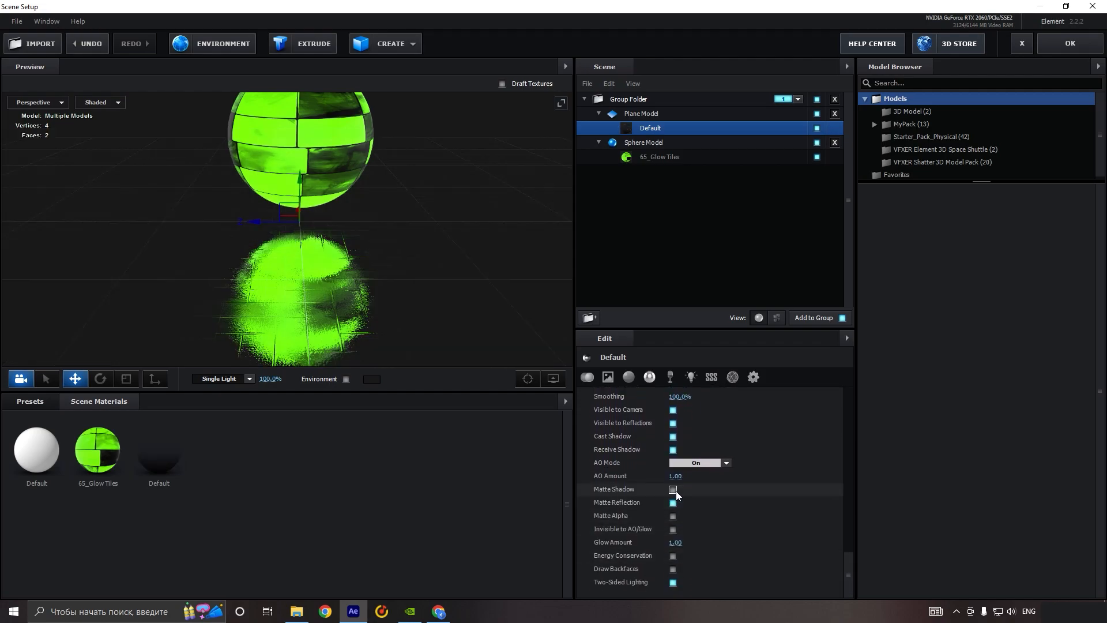
pyautogui.moveTo(850, 563); pyautogui.dragTo(849, 472)
pyautogui.moveTo(423, 279); pyautogui.dragTo(370, 186)
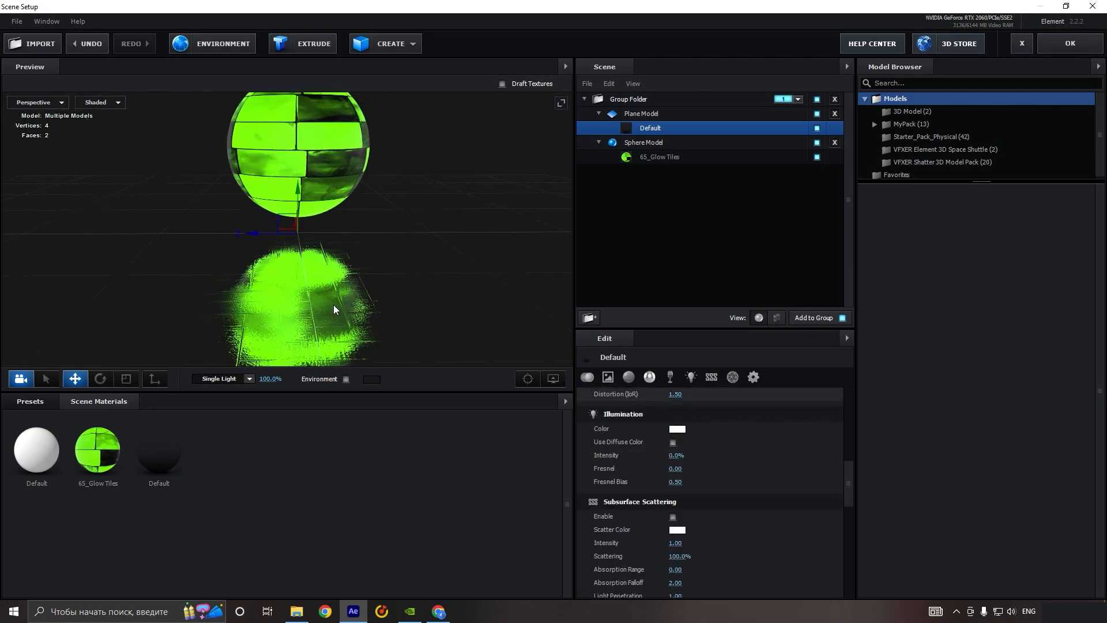
pyautogui.scroll(-2, 366, 240)
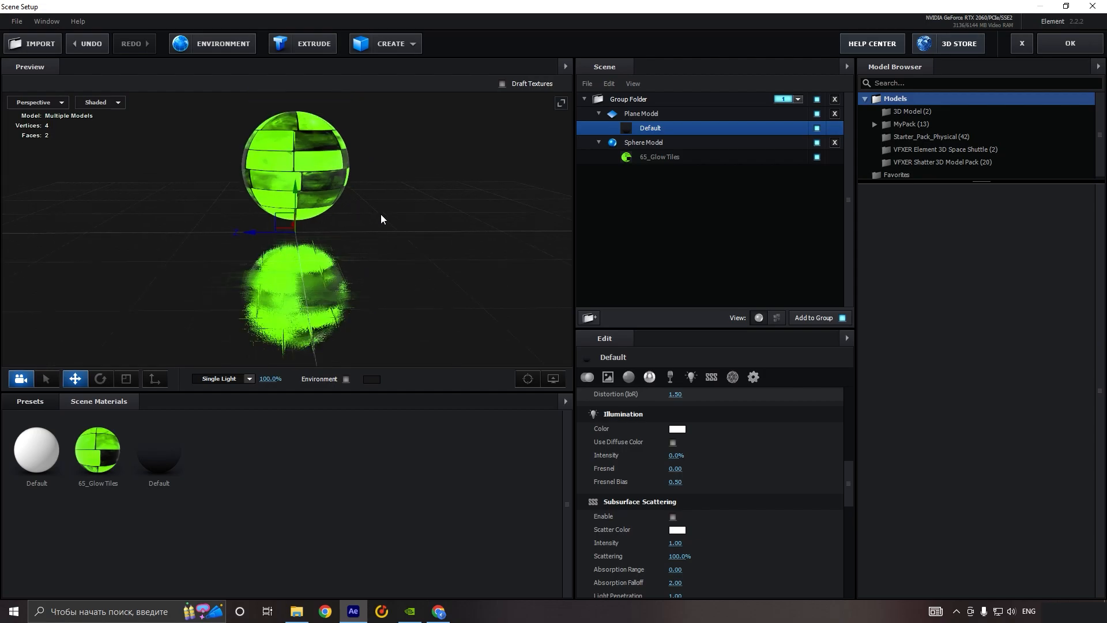
pyautogui.moveTo(348, 218); pyautogui.dragTo(277, 264)
pyautogui.click(1051, 49)
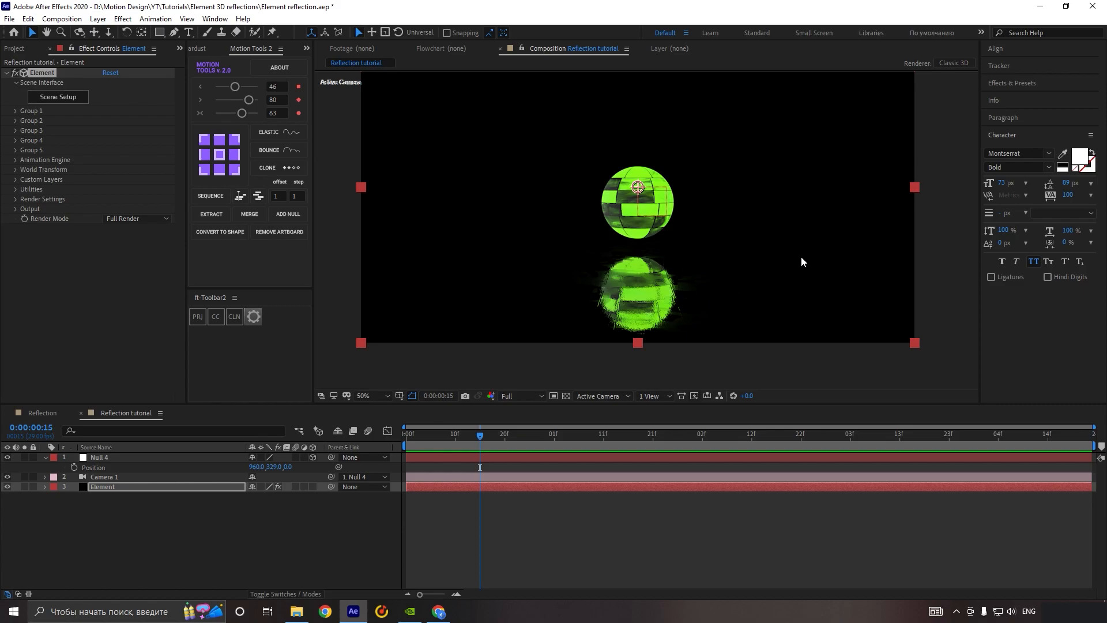
pyautogui.scroll(4, 691, 283)
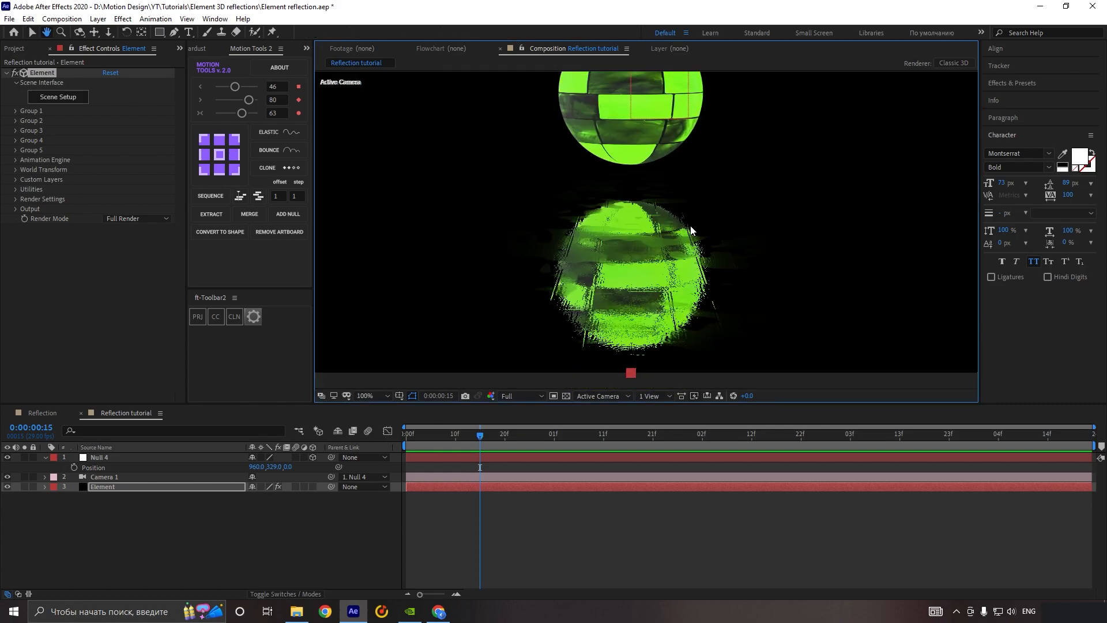
pyautogui.scroll(-4, 692, 228)
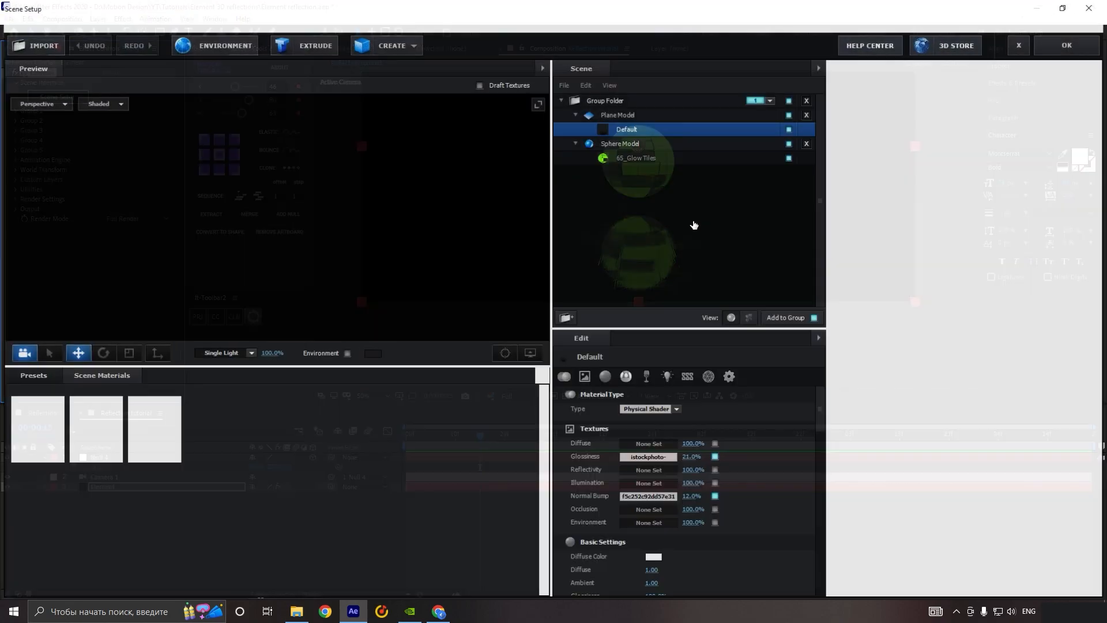
# Step: Set the normal bump amount of the plane's Default material to 10% and reduce the material's basic glossiness
pyautogui.scroll(-8, 673, 416)
pyautogui.scroll(7, 711, 471)
pyautogui.scroll(3, 749, 471)
pyautogui.click(716, 497)
pyautogui.write('10')
pyautogui.press('Return')
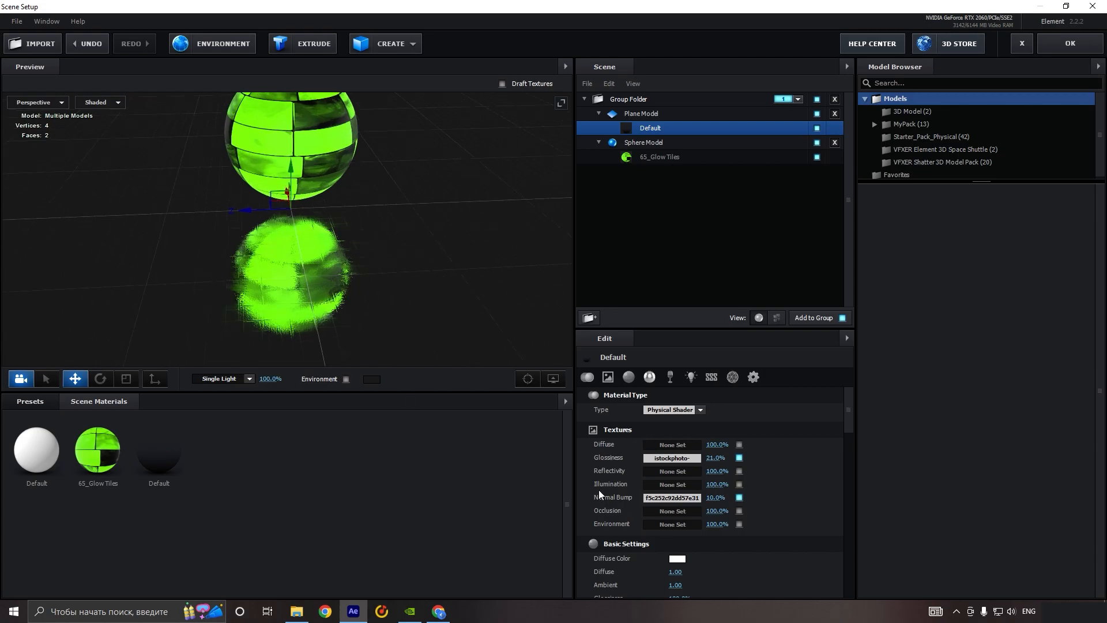
pyautogui.scroll(-3, 673, 510)
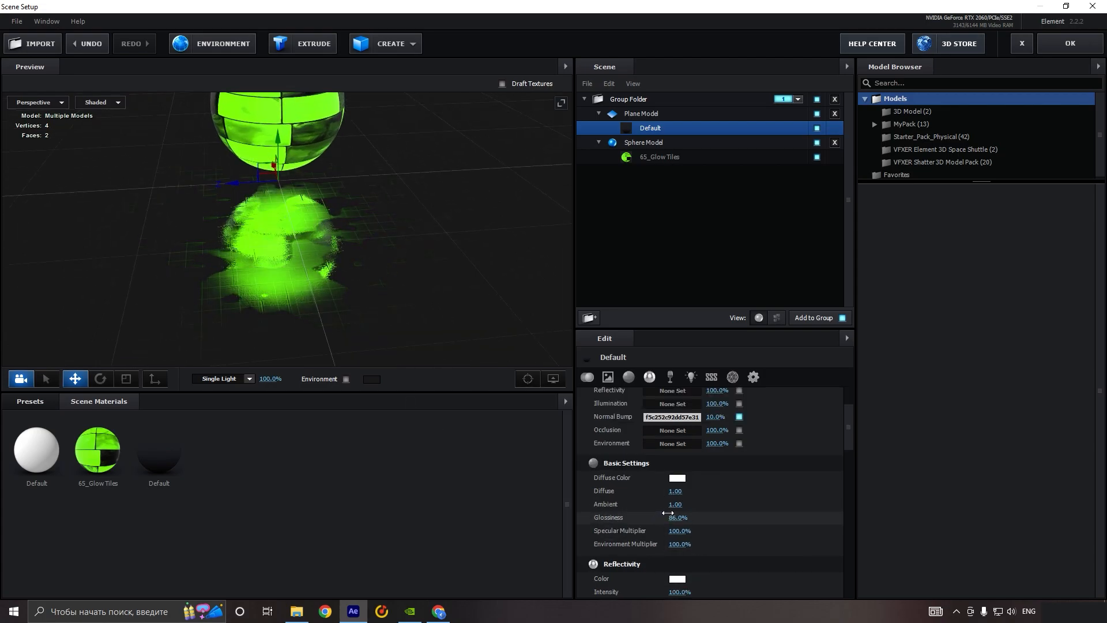
pyautogui.moveTo(670, 511); pyautogui.dragTo(661, 509)
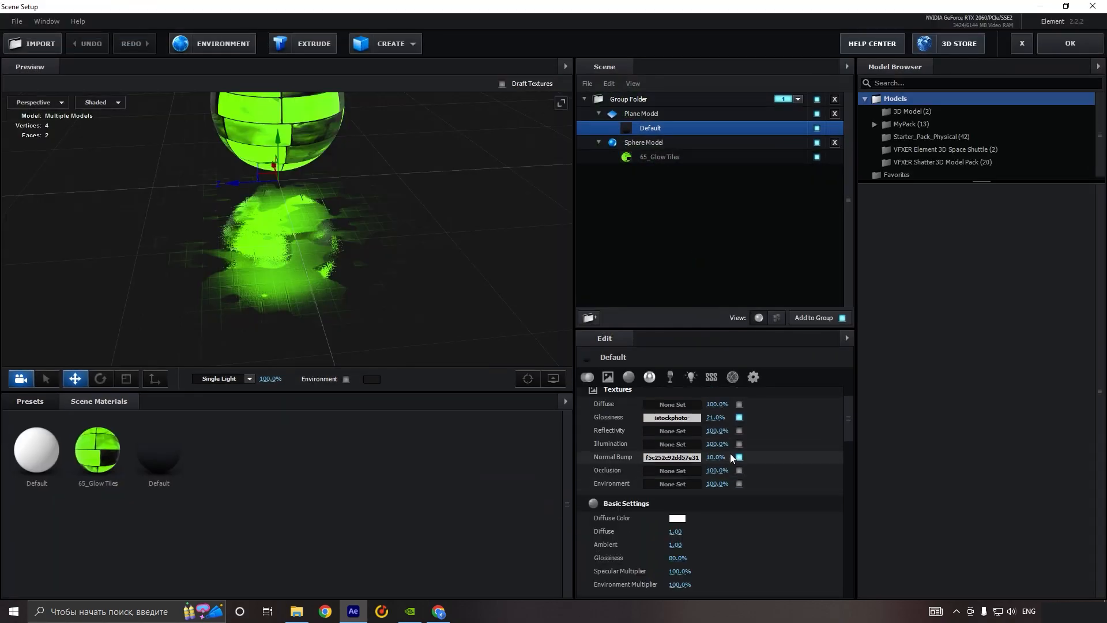
# Step: Set the floor's glossiness texture to gamma 1.79, brightness 23% and UV repeat 0.48 by 0.51, and apply the scene
pyautogui.click(672, 417)
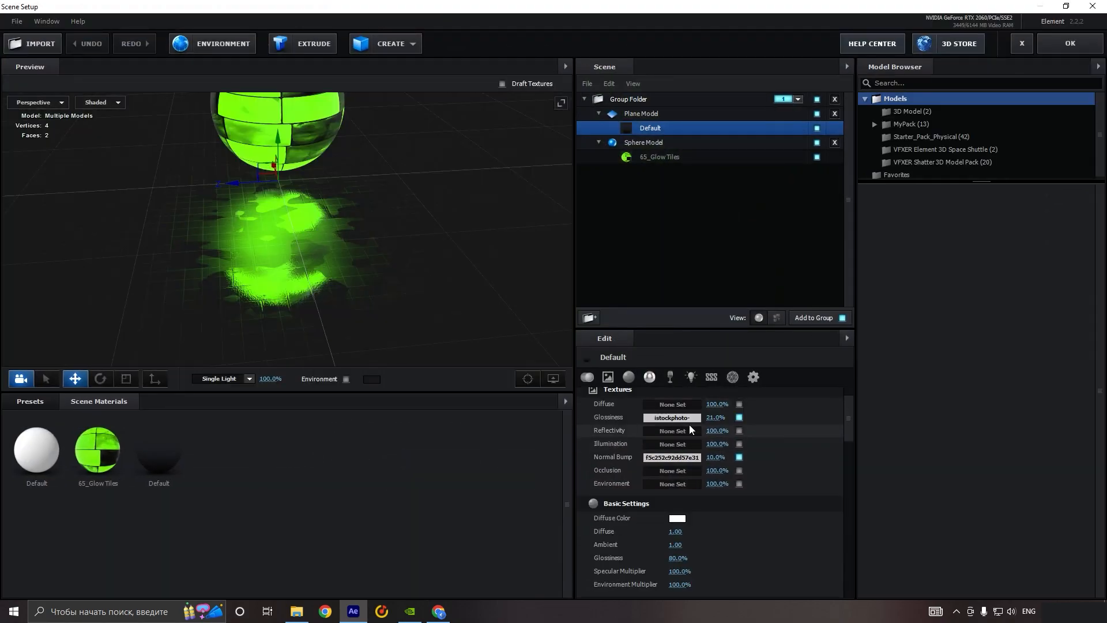
pyautogui.click(690, 424)
pyautogui.moveTo(578, 358); pyautogui.dragTo(638, 361)
pyautogui.moveTo(601, 395); pyautogui.dragTo(568, 392)
pyautogui.moveTo(598, 457); pyautogui.dragTo(641, 450)
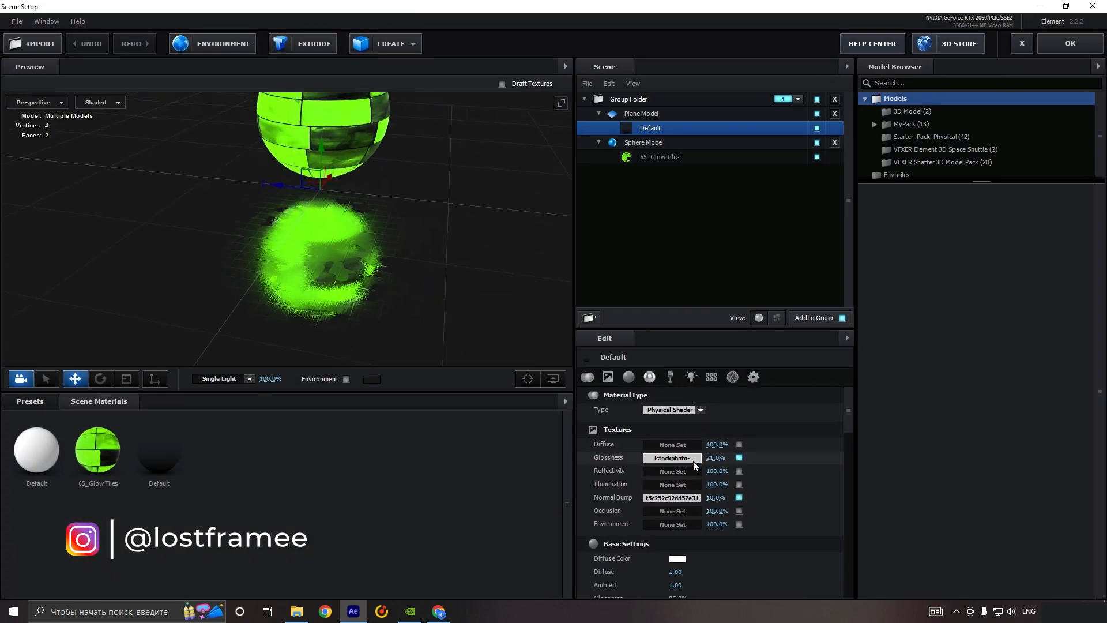
pyautogui.click(694, 461)
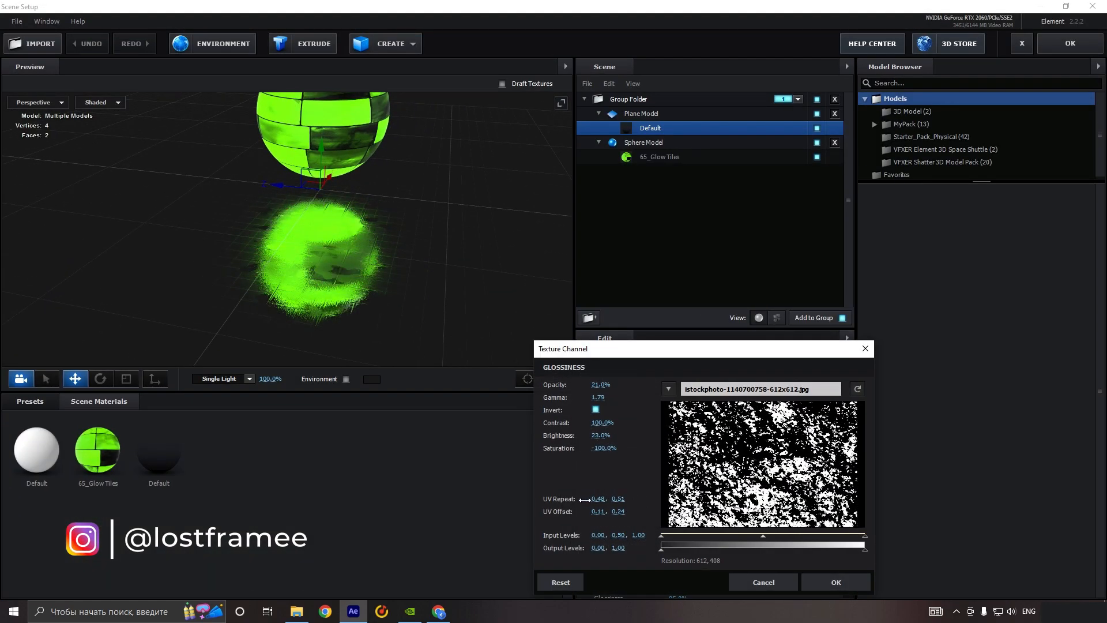
pyautogui.click(836, 582)
pyautogui.click(1064, 48)
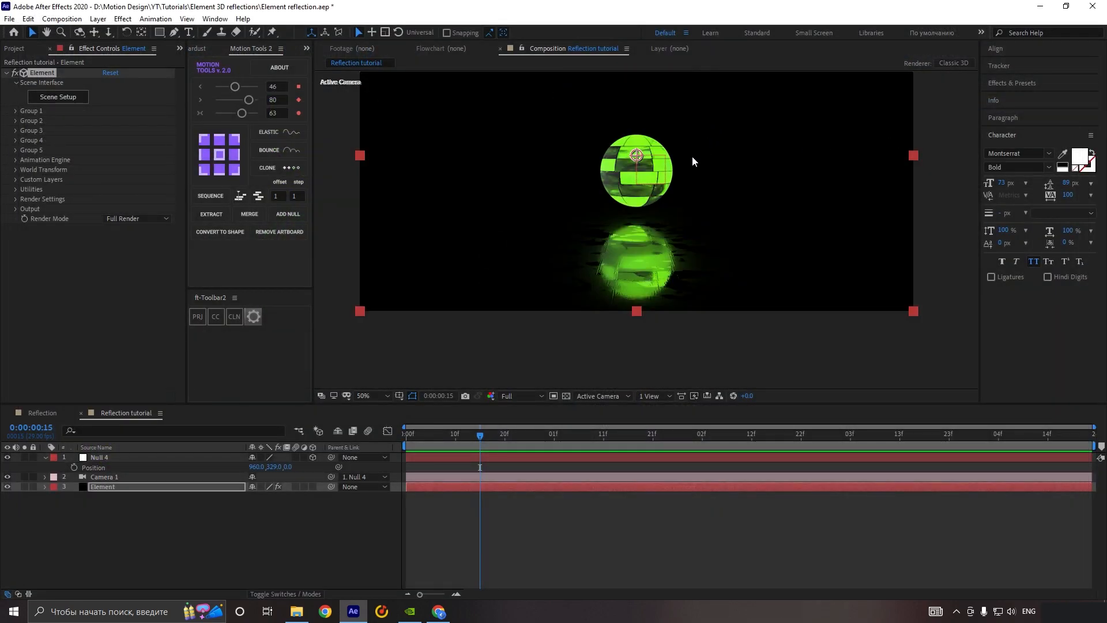
# Step: Add an adjustment layer above all other layers and apply the Deep Glow effect to it
pyautogui.click(206, 506)
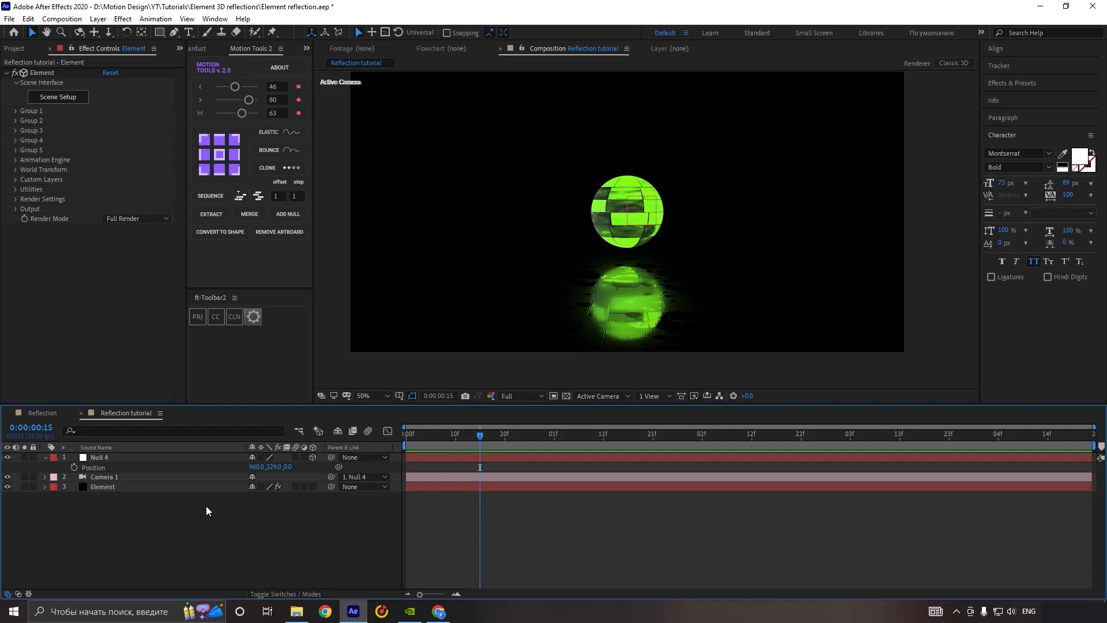
pyautogui.rightClick(206, 507)
pyautogui.moveTo(311, 380)
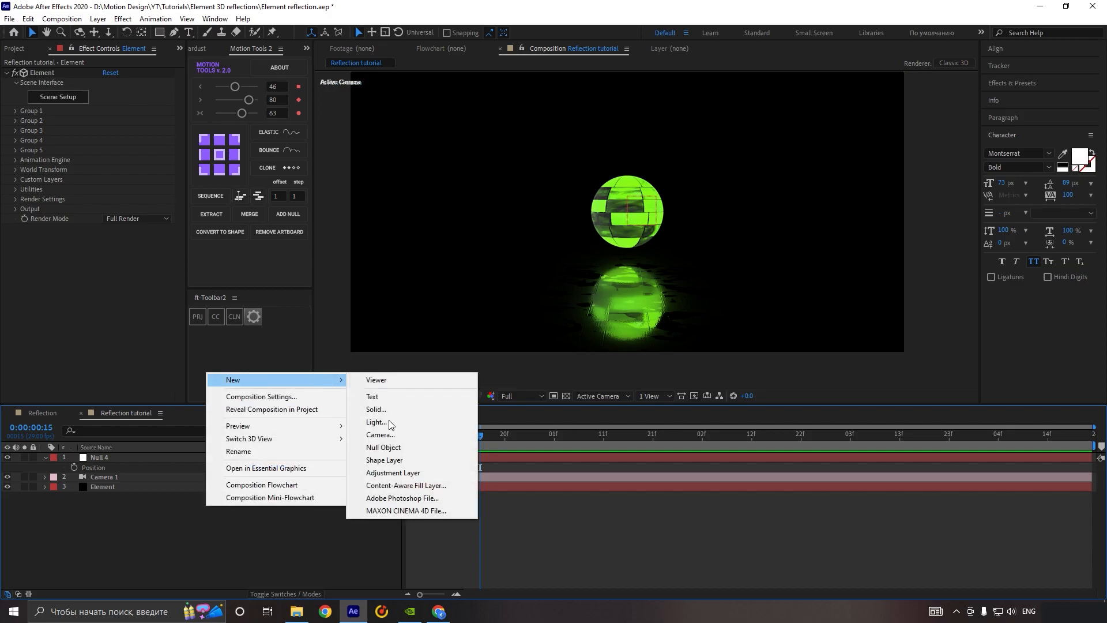
pyautogui.click(417, 472)
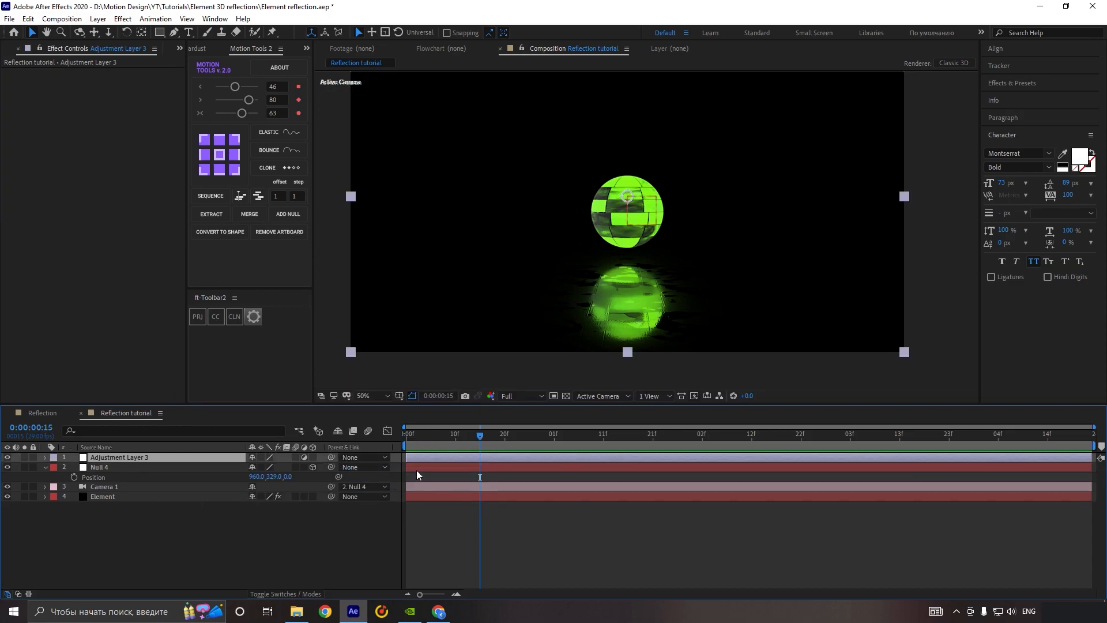
pyautogui.hotkey('ctrl', 'space')
pyautogui.write('dee')
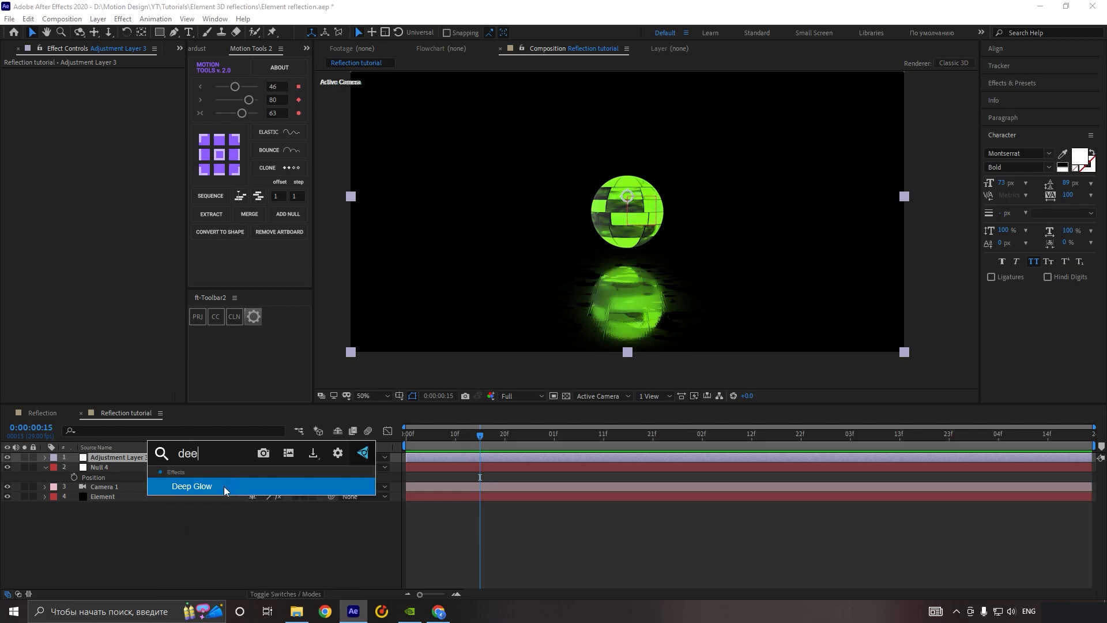
pyautogui.click(224, 486)
pyautogui.press('.')
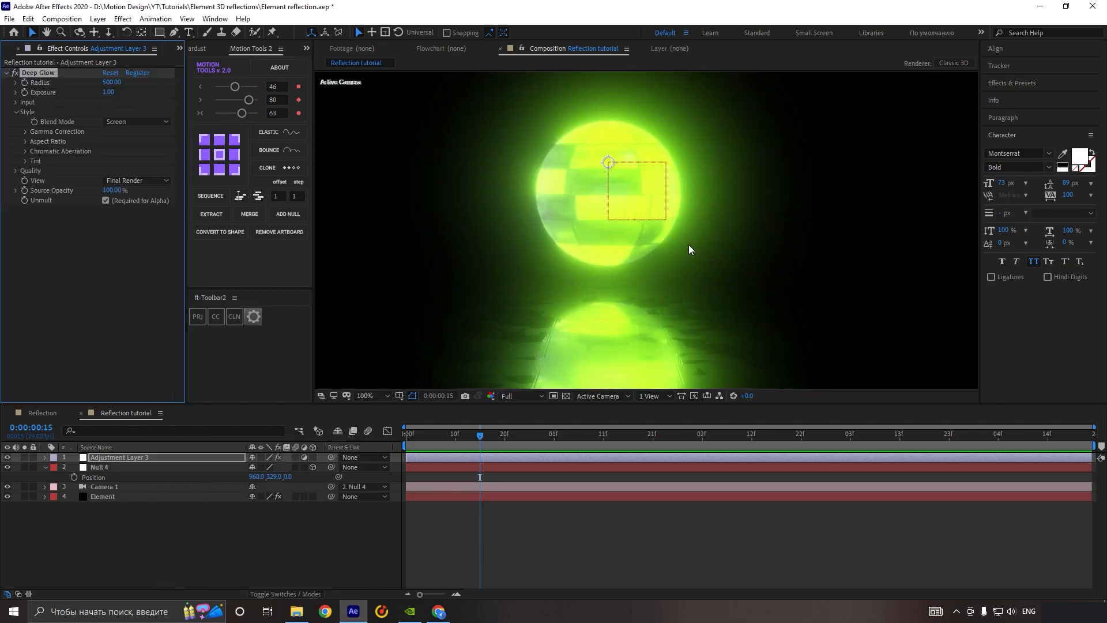
pyautogui.press(',')
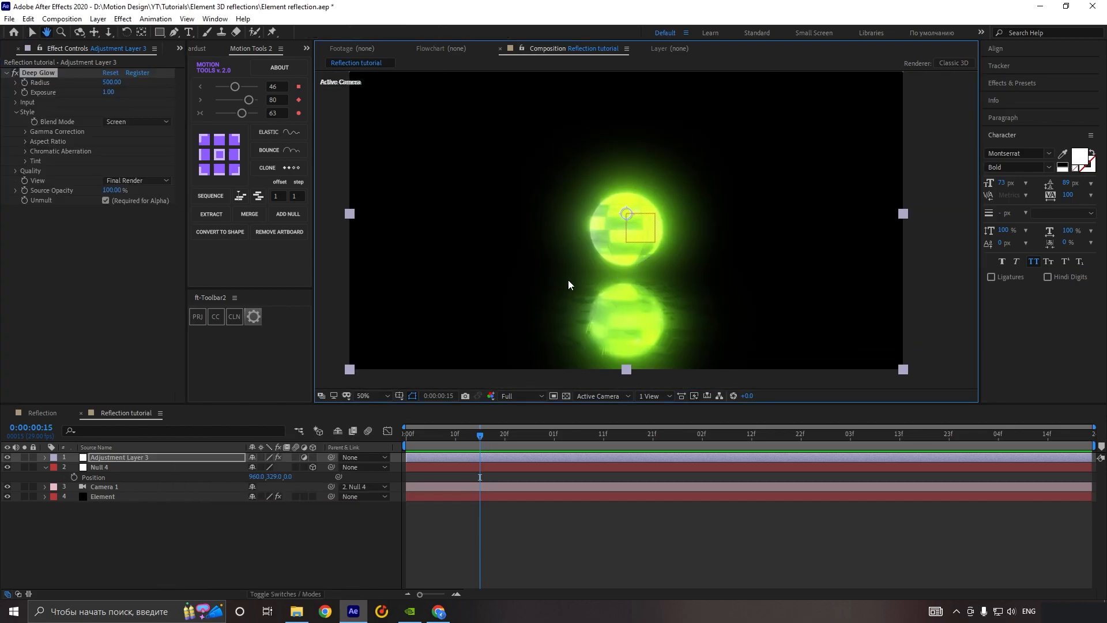
pyautogui.press('v')
# Step: Set the Deep Glow input threshold on the adjustment layer to 86%
pyautogui.click(16, 102)
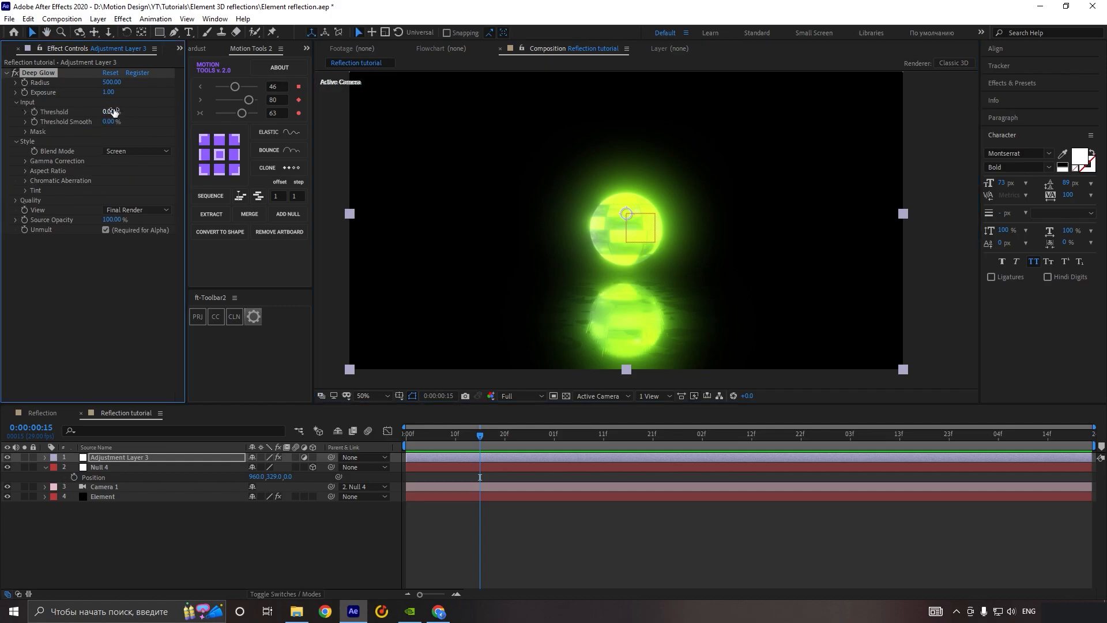
pyautogui.moveTo(128, 110); pyautogui.dragTo(165, 112)
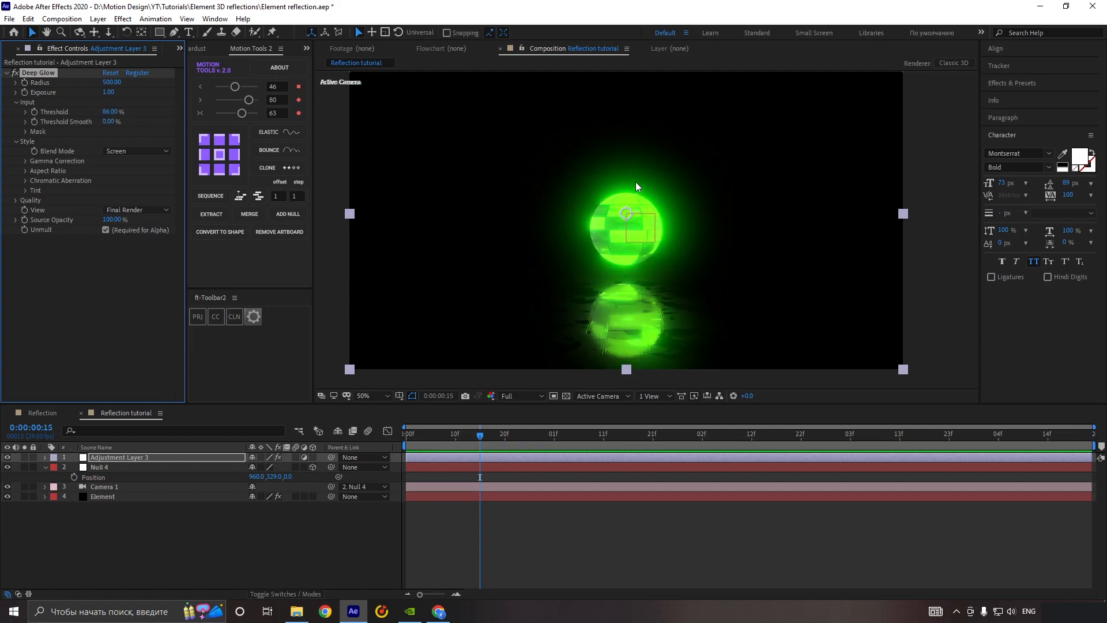
pyautogui.scroll(-1, 636, 185)
pyautogui.scroll(1, 568, 253)
pyautogui.scroll(-1, 587, 212)
# Step: Set the null's vertical position to 385 and draw a rectangular mask on the adjustment layer around the floor reflection below the sphere
pyautogui.click(134, 468)
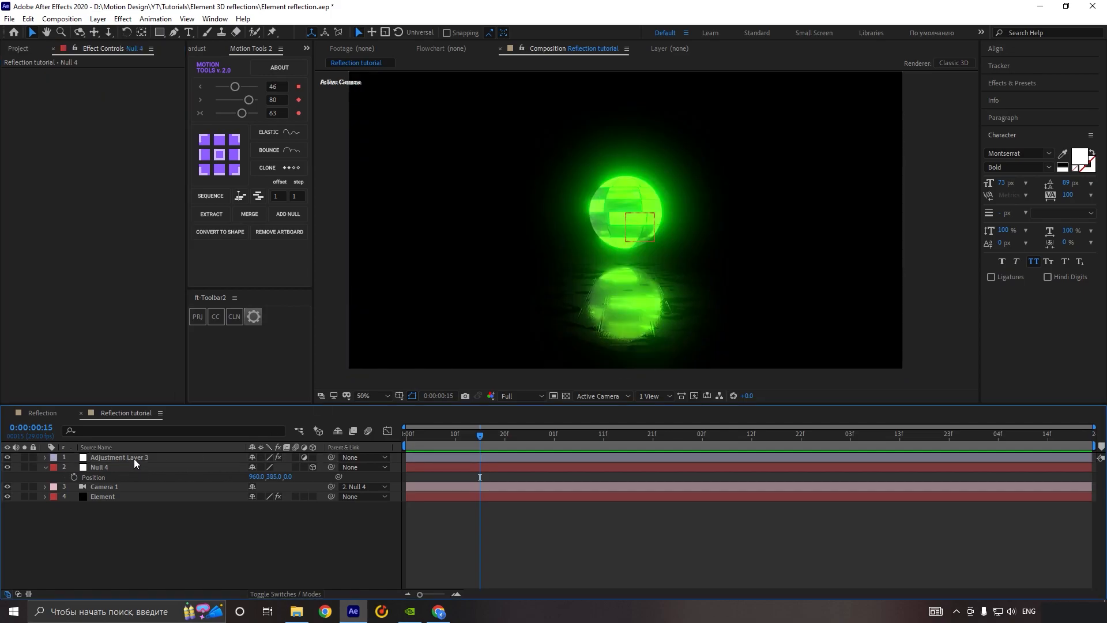
pyautogui.click(135, 459)
pyautogui.press('q')
pyautogui.moveTo(332, 259); pyautogui.dragTo(945, 383)
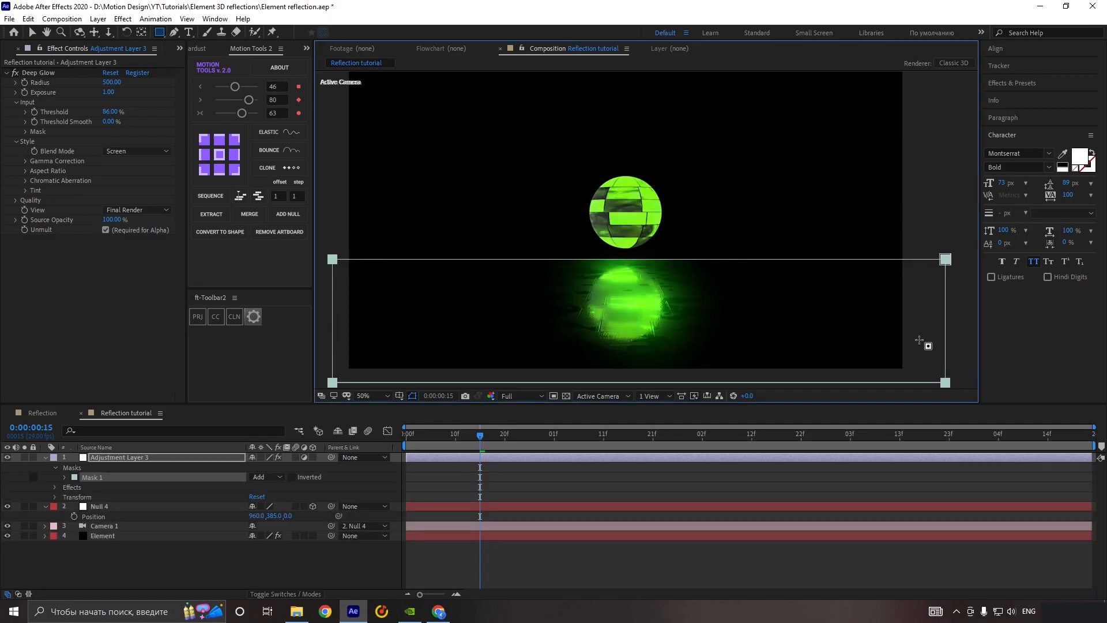
# Step: Move the upper edge of the adjustment layer's mask slightly down, just above the sphere's floor reflection
pyautogui.press('v')
pyautogui.scroll(-2, 918, 335)
pyautogui.moveTo(833, 234); pyautogui.dragTo(475, 268)
pyautogui.scroll(2, 465, 277)
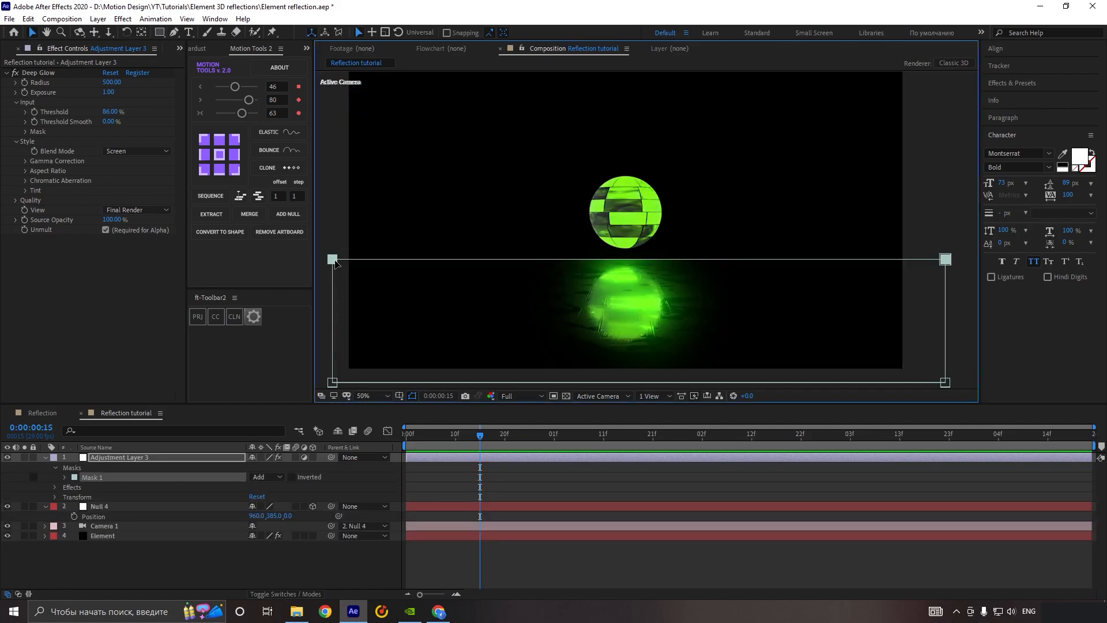
pyautogui.moveTo(334, 263); pyautogui.dragTo(334, 266)
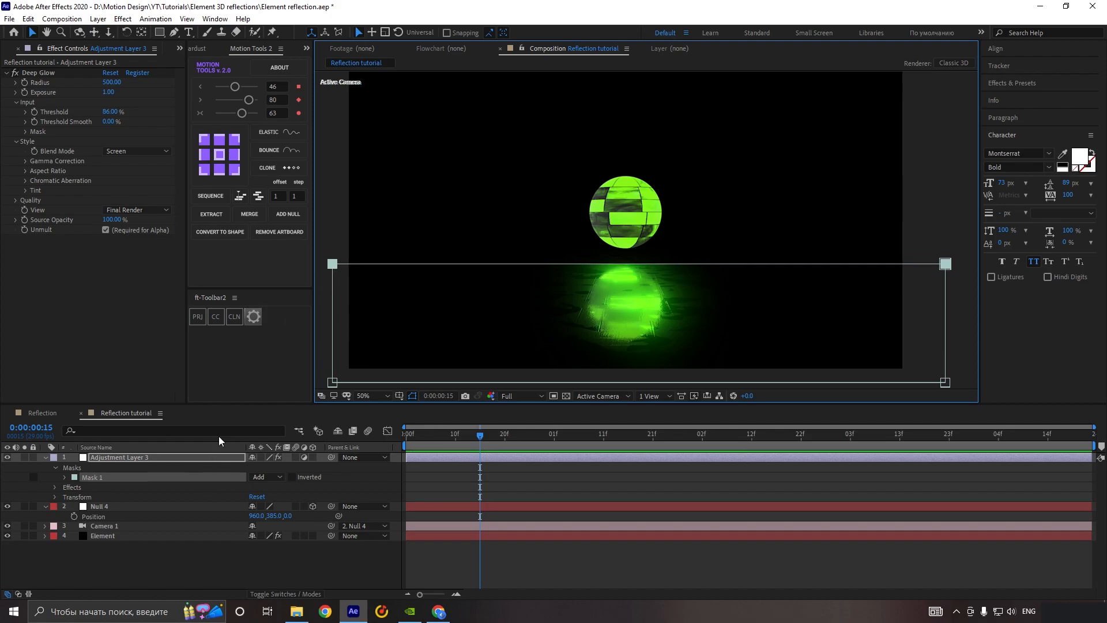
# Step: Set the mask feather on the adjustment layer to 94 pixels to soften the glow's edge
pyautogui.click(65, 477)
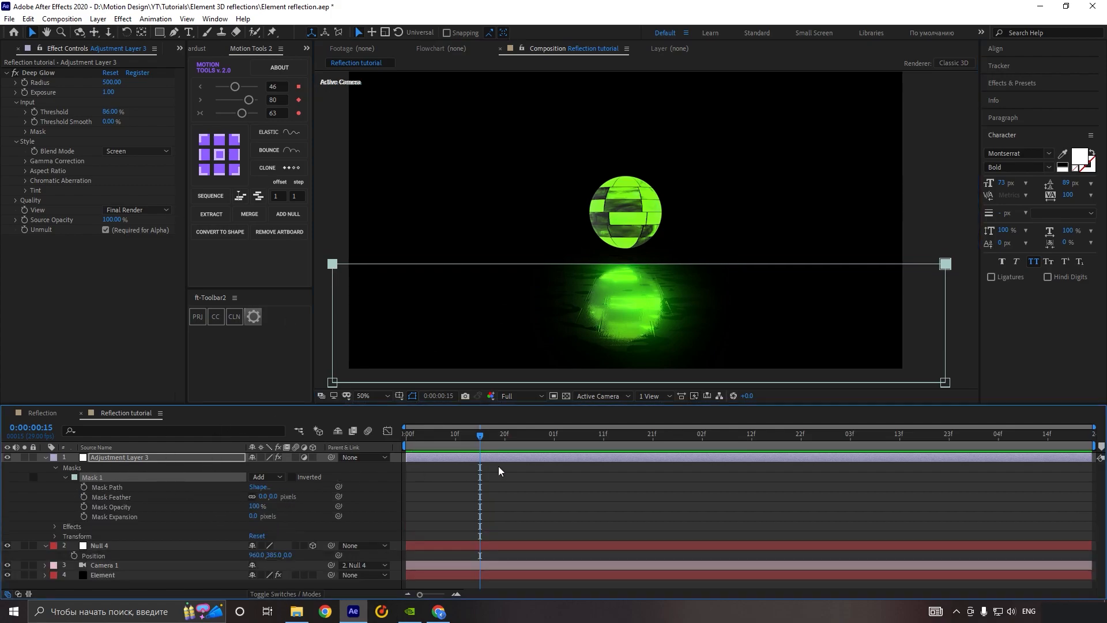
pyautogui.click(609, 486)
pyautogui.scroll(2, 671, 290)
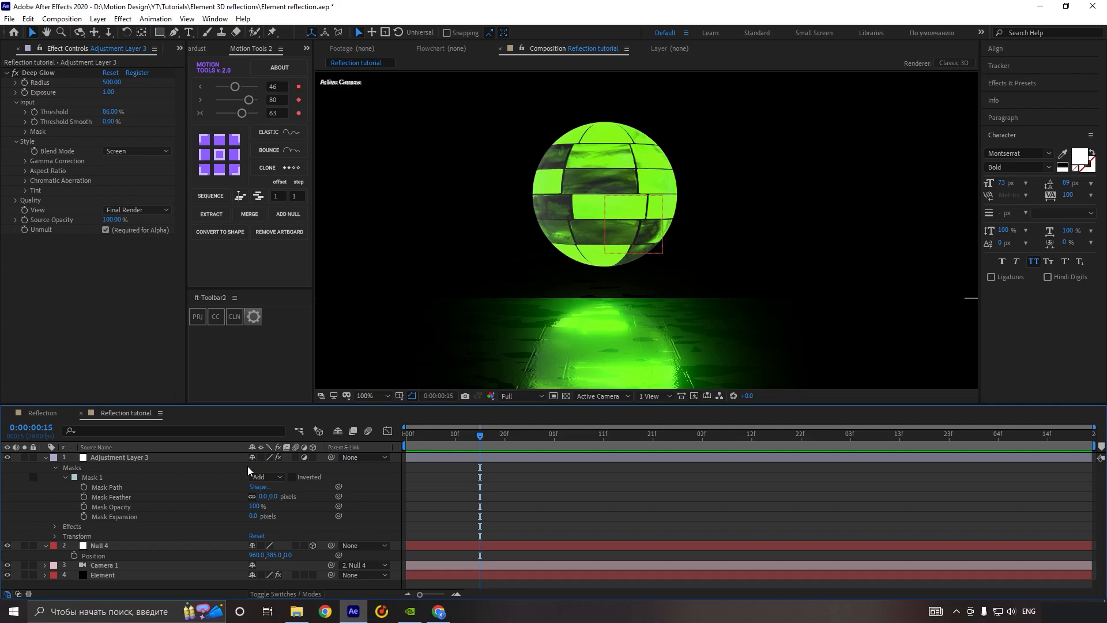
pyautogui.click(277, 499)
pyautogui.moveTo(305, 499); pyautogui.dragTo(318, 496)
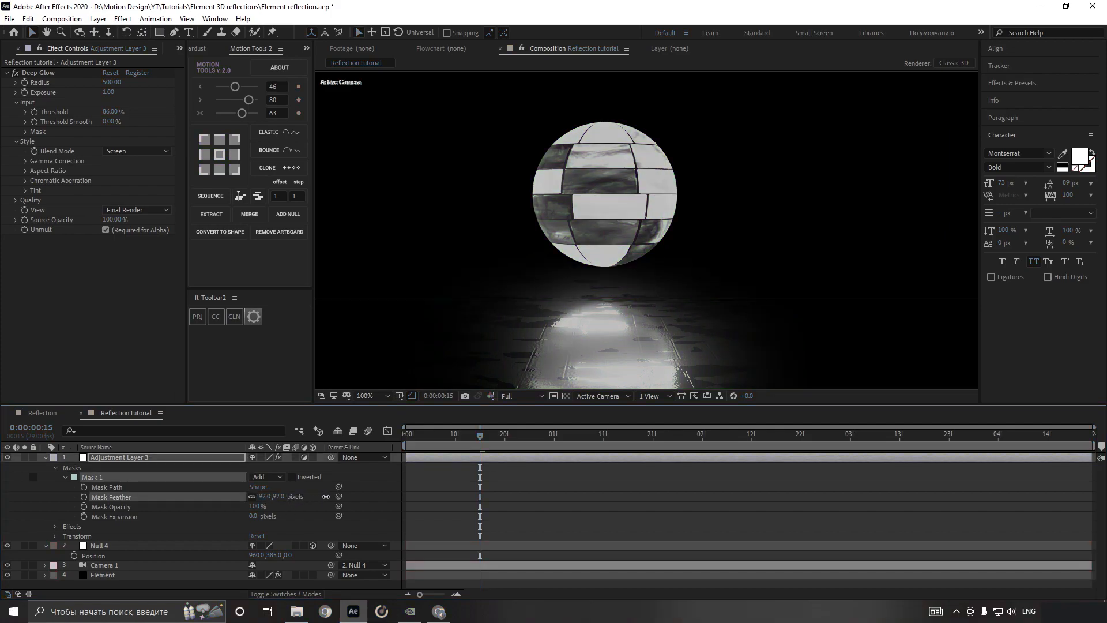
pyautogui.click(578, 501)
pyautogui.scroll(-3, 686, 283)
pyautogui.scroll(2, 711, 281)
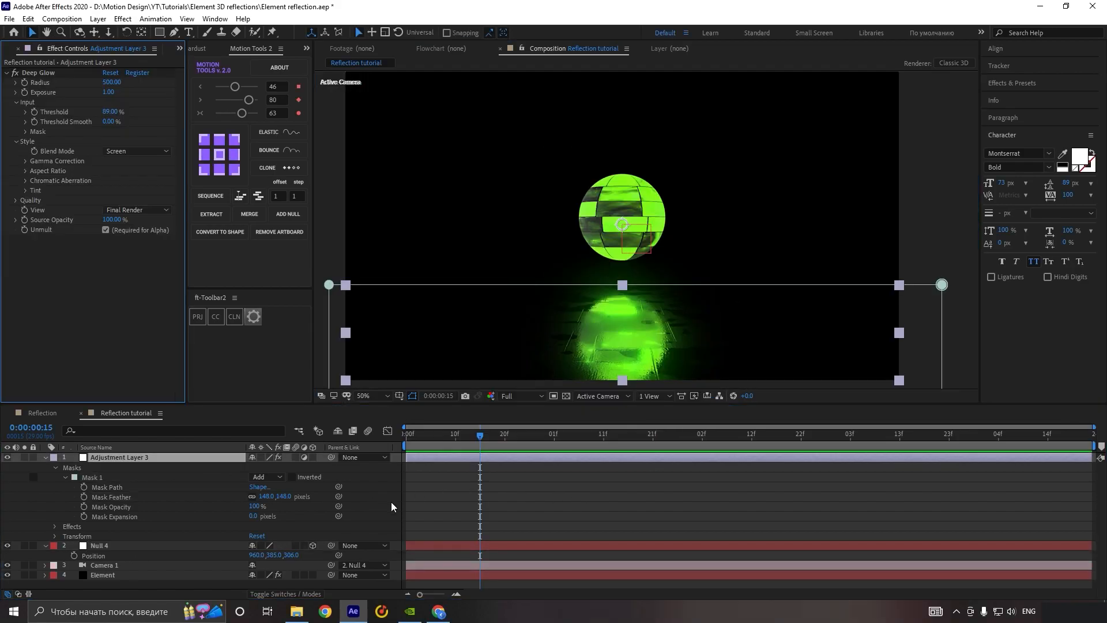
# Step: Add a second adjustment layer above all other layers and apply the Deep Glow effect to it
pyautogui.rightClick(368, 496)
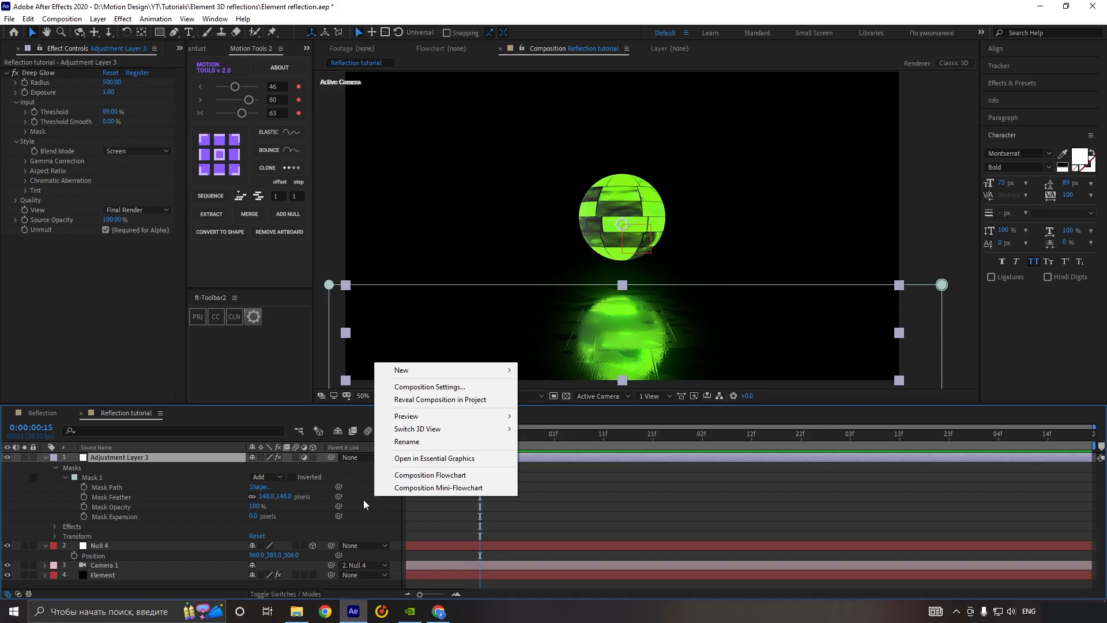
pyautogui.moveTo(456, 369)
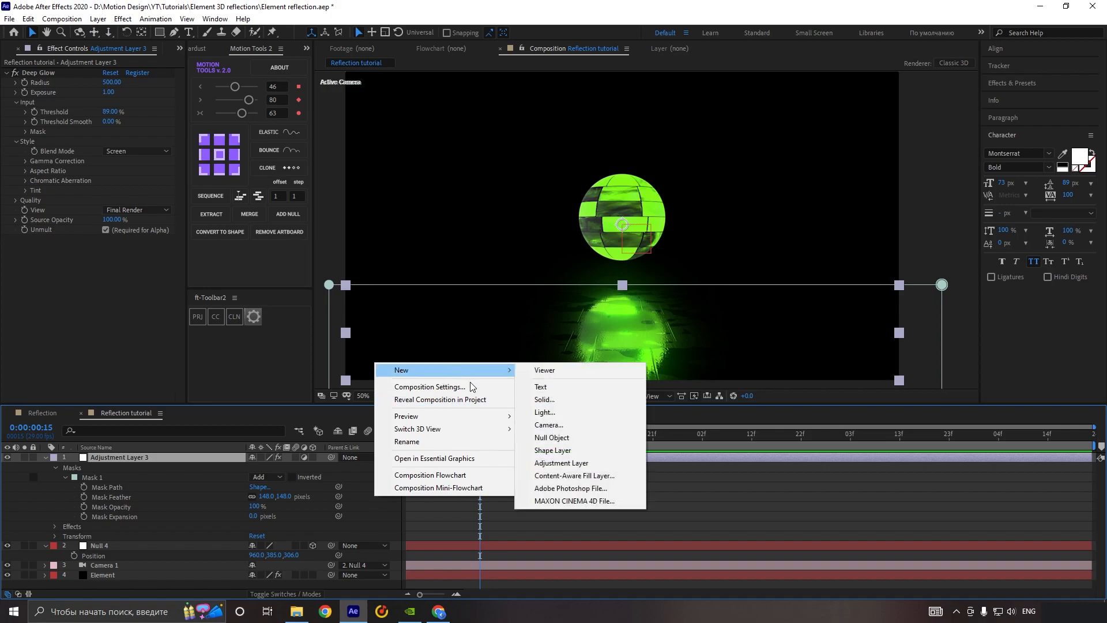
pyautogui.click(561, 464)
pyautogui.click(45, 467)
pyautogui.hotkey('ctrl', 'space')
pyautogui.write('d')
pyautogui.click(67, 484)
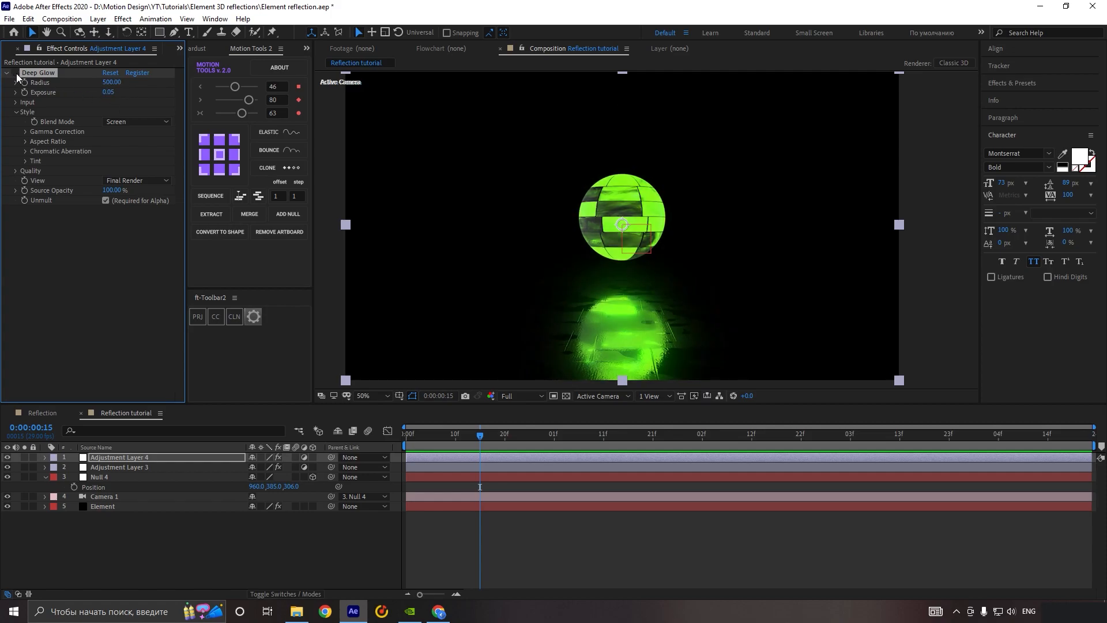
# Step: Set the Deep Glow threshold on the new adjustment layer to 47% and compare the image without the effect
pyautogui.click(16, 103)
pyautogui.moveTo(128, 112)
pyautogui.mouseDown()
pyautogui.moveTo(156, 110)
pyautogui.moveTo(142, 110)
pyautogui.mouseUp()
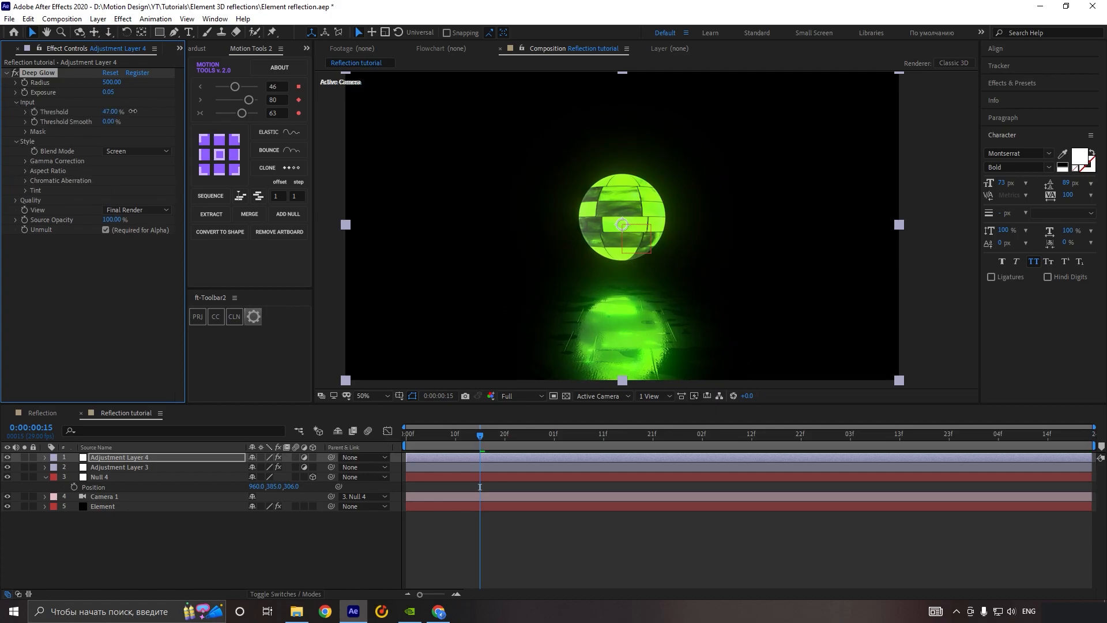
pyautogui.click(15, 72)
pyautogui.click(15, 73)
pyautogui.click(679, 450)
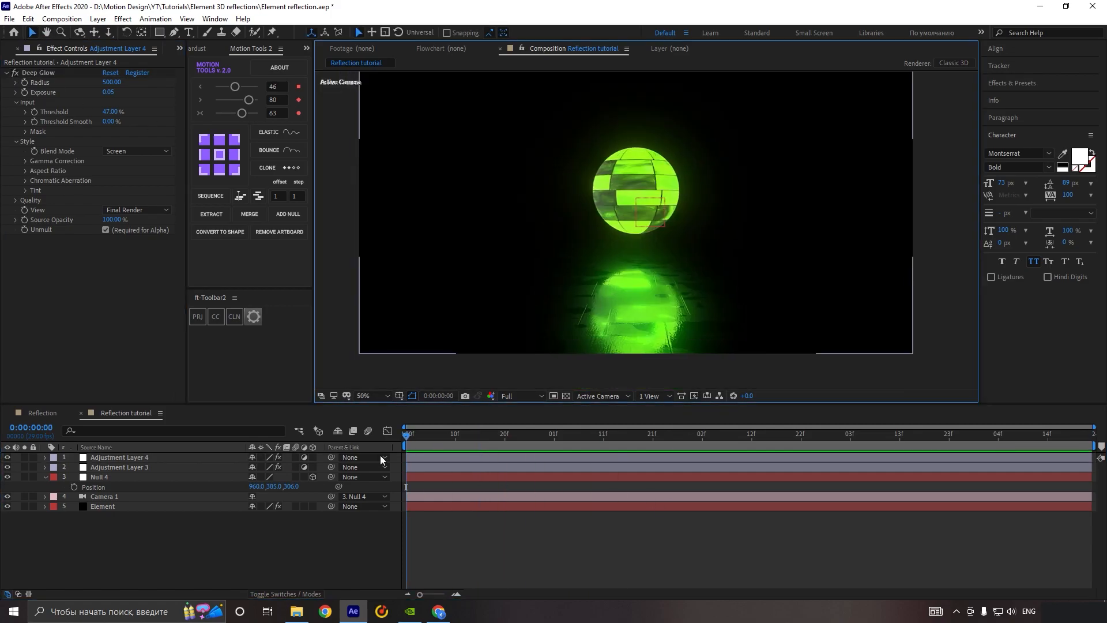
# Step: Create a black 1920 by 1080 solid named Background and place it below all other layers
pyautogui.rightClick(199, 531)
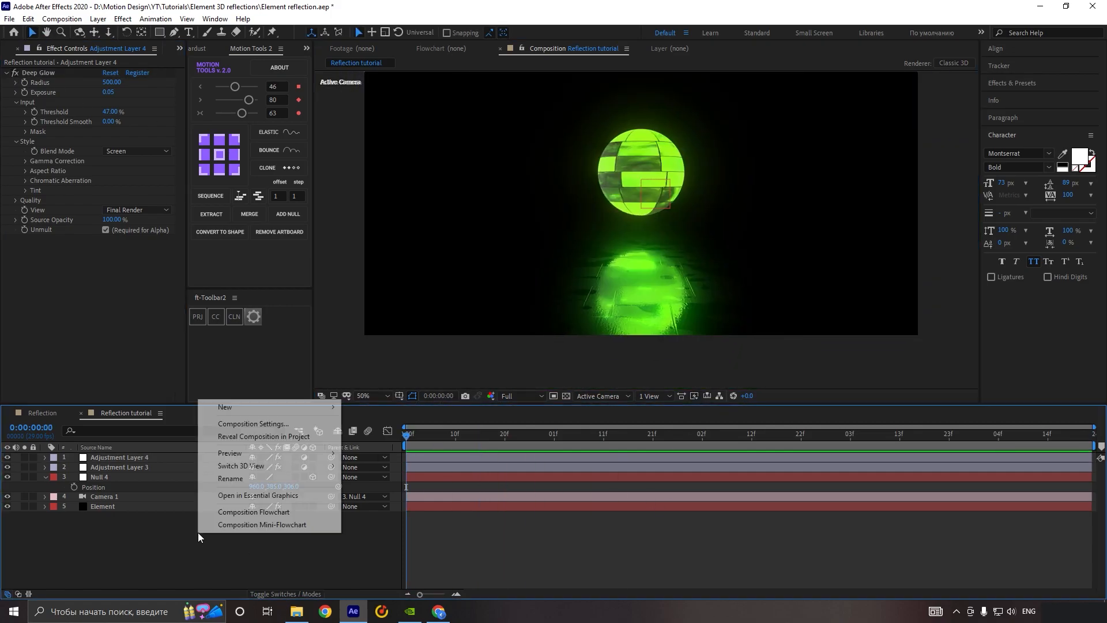
pyautogui.moveTo(306, 406)
pyautogui.click(392, 437)
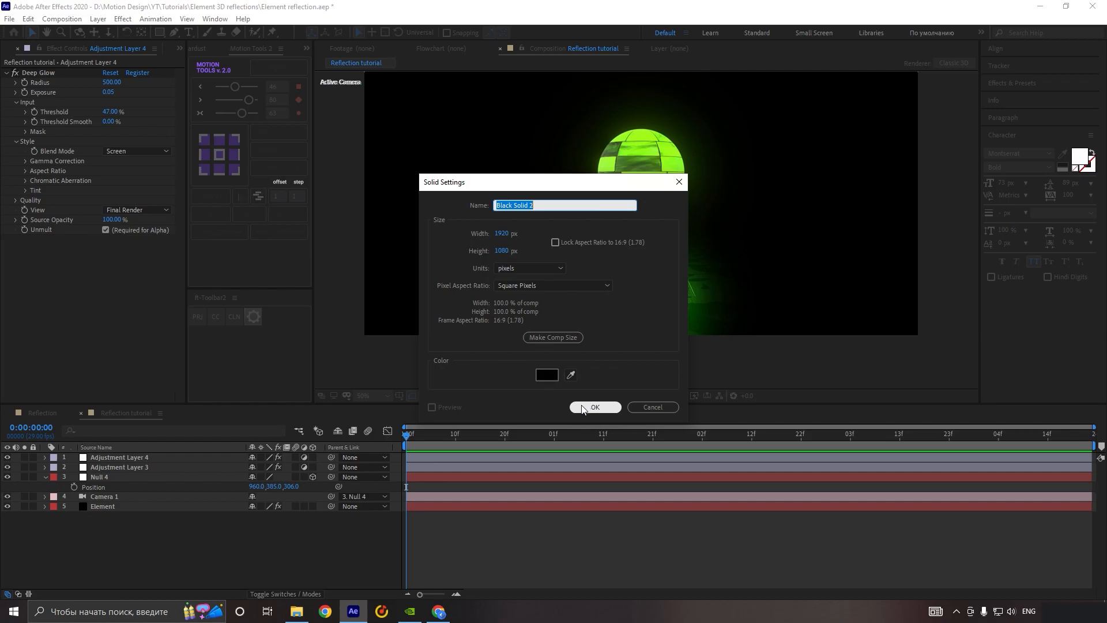
pyautogui.write('Background')
pyautogui.press('Return')
pyautogui.moveTo(186, 456); pyautogui.dragTo(196, 521)
# Step: Apply Gradient Ramp to the Background layer and set its end color to a very dark gray
pyautogui.hotkey('ctrl', 'space')
pyautogui.write('ramp')
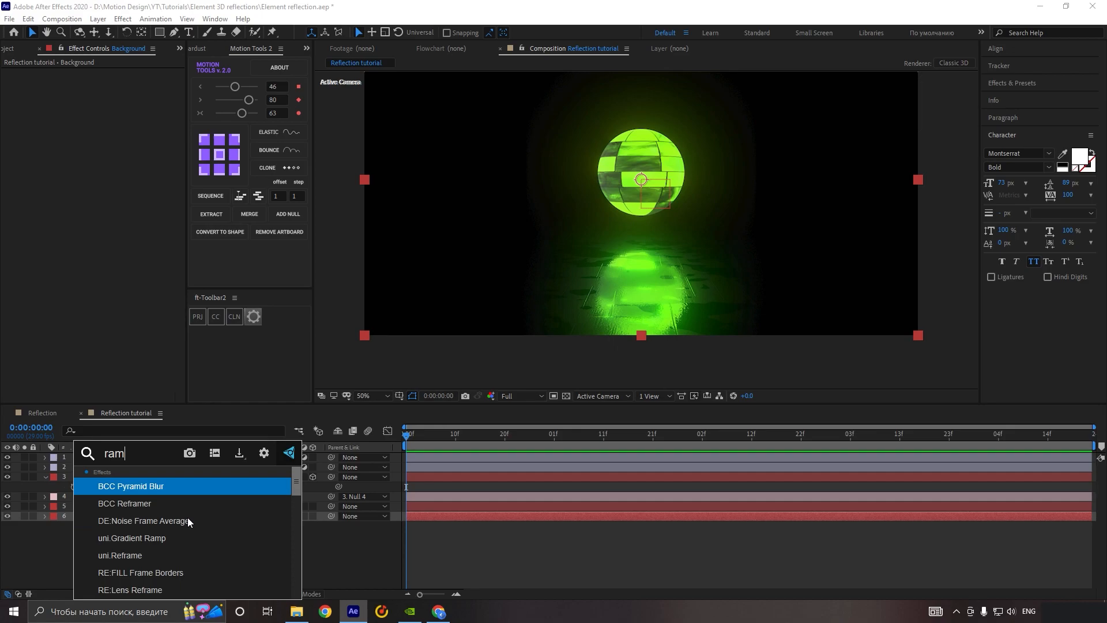
pyautogui.click(162, 503)
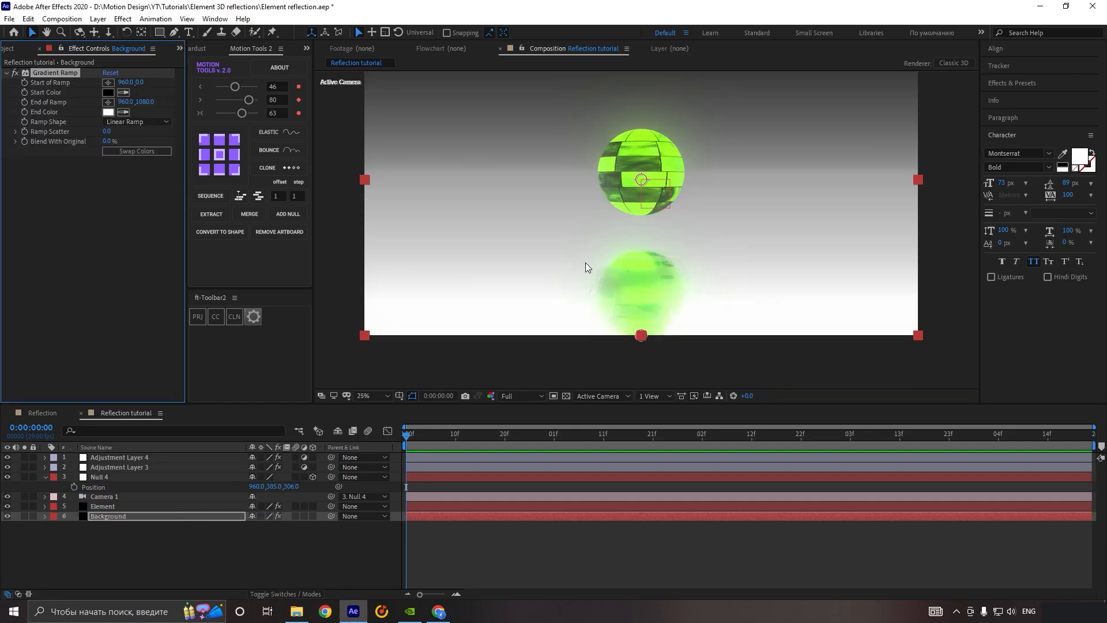
pyautogui.scroll(-2, 586, 262)
pyautogui.click(108, 112)
pyautogui.click(294, 109)
pyautogui.scroll(2, 628, 231)
pyautogui.moveTo(158, 227); pyautogui.dragTo(63, 233)
pyautogui.click(110, 112)
pyautogui.click(206, 183)
pyautogui.click(295, 109)
# Step: Refine the Gradient Ramp's start and end colors to dark, muted shades for a subtle backdrop
pyautogui.click(109, 92)
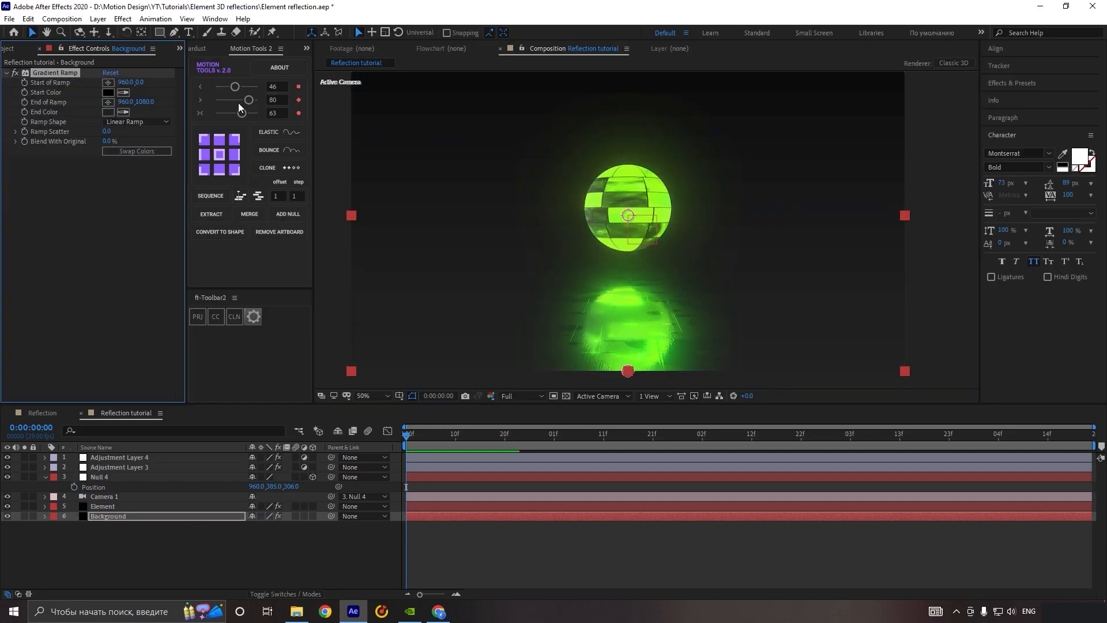
pyautogui.click(378, 204)
pyautogui.moveTo(287, 281); pyautogui.dragTo(215, 289)
pyautogui.click(470, 150)
pyautogui.click(691, 552)
pyautogui.click(107, 112)
pyautogui.click(470, 149)
pyautogui.click(109, 92)
pyautogui.click(471, 150)
# Step: Revisit the Element scene setup, apply it, and create a null controlling Group 1
pyautogui.click(99, 477)
pyautogui.press('r')
pyautogui.click(102, 536)
pyautogui.click(75, 98)
pyautogui.click(645, 114)
pyautogui.click(652, 161)
pyautogui.click(1073, 46)
pyautogui.click(34, 179)
pyautogui.click(67, 192)
# Step: Set keyframes at the first frame for the Group 1 Null's scale, position and X, Y and Z rotation
pyautogui.click(114, 456)
pyautogui.press('r')
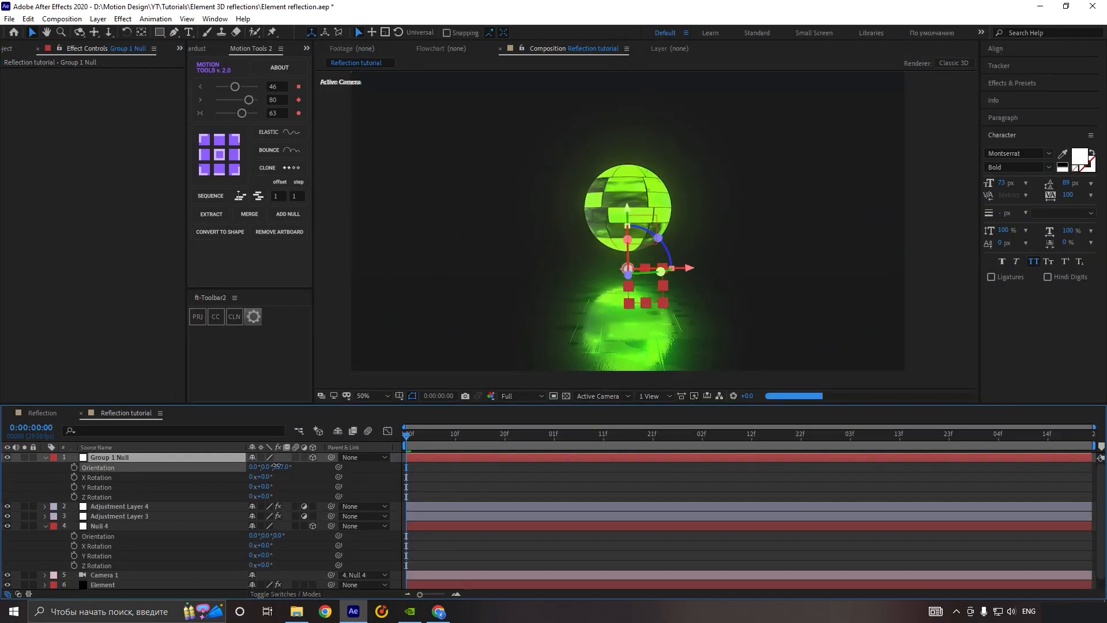
pyautogui.press('s')
pyautogui.click(75, 468)
pyautogui.hotkey('shift', 'p')
pyautogui.click(74, 467)
pyautogui.hotkey('shift', 'r')
pyautogui.click(74, 497)
pyautogui.click(74, 506)
pyautogui.click(74, 517)
# Step: End the work area at about 0:00:03:13 and remove the scale animation from the Group 1 Null
pyautogui.moveTo(406, 436); pyautogui.dragTo(900, 437)
pyautogui.press('n')
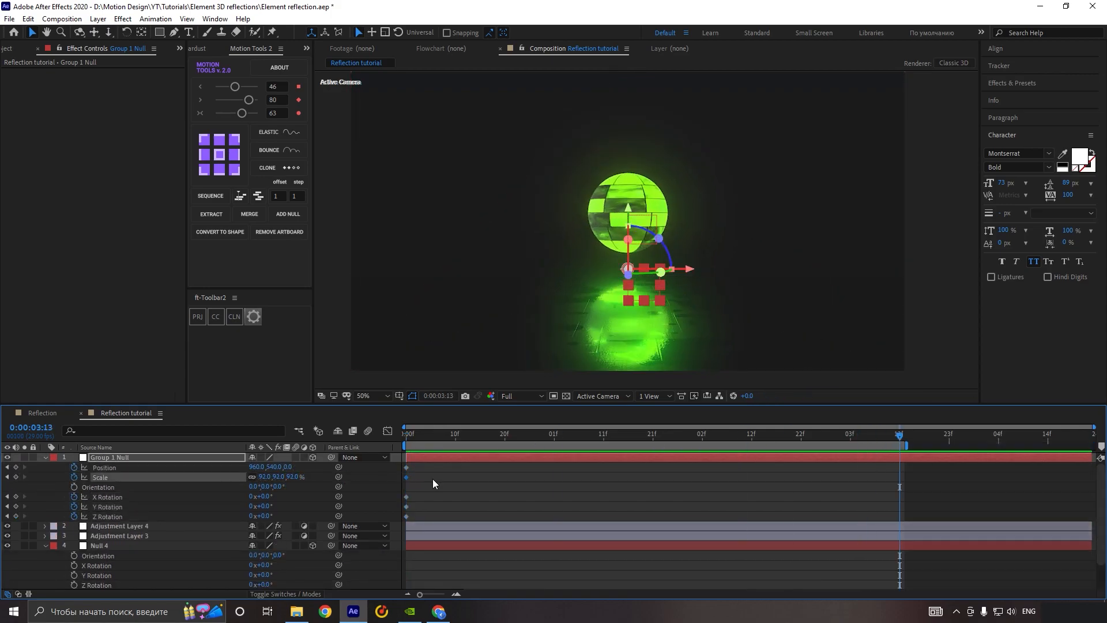
pyautogui.click(74, 477)
# Step: Animate the camera null's scale from 100% at the first frame to 91% at 0:00:03:14
pyautogui.click(100, 546)
pyautogui.press('s')
pyautogui.click(74, 556)
pyautogui.moveTo(407, 436); pyautogui.dragTo(905, 437)
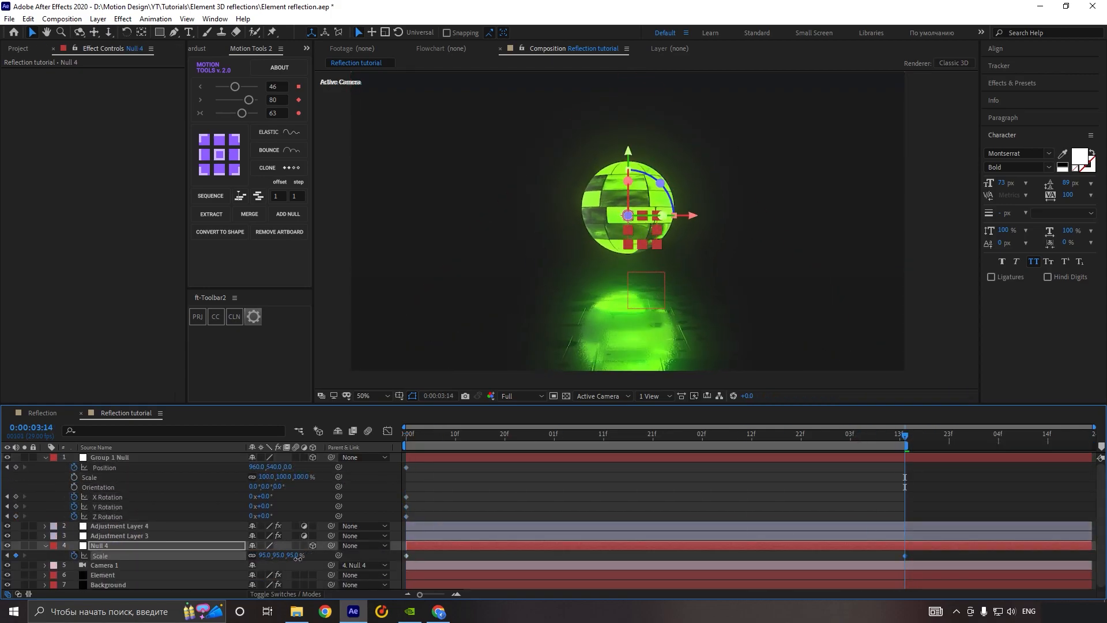
pyautogui.moveTo(300, 555); pyautogui.dragTo(288, 555)
# Step: Hide both Deep Glow adjustment layers and preview the animation
pyautogui.click(119, 526)
pyautogui.click(8, 527)
pyautogui.press('space')
# Step: Animate the Group 1 Null's position away from its start and back by 0:00:03:14, and apply Easy Ease to the keyframes
pyautogui.press('space')
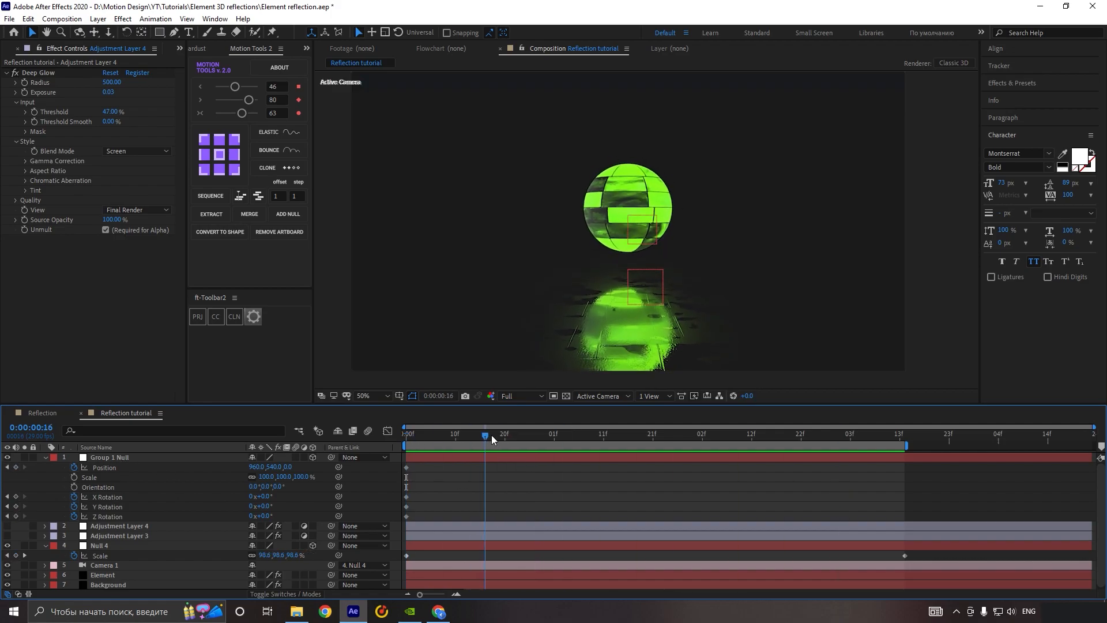
pyautogui.moveTo(477, 437); pyautogui.dragTo(505, 437)
pyautogui.moveTo(279, 467); pyautogui.dragTo(268, 467)
pyautogui.moveTo(504, 436); pyautogui.dragTo(607, 438)
# Step: Preview the floating motion and move the middle position keyframe of the Group 1 Null slightly earlier
pyautogui.press('space')
pyautogui.press('space')
pyautogui.moveTo(639, 480); pyautogui.dragTo(424, 461)
pyautogui.moveTo(608, 467); pyautogui.dragTo(905, 468)
pyautogui.press('F9')
pyautogui.press('space')
# Step: Set the Group 1 Null's Y rotation to 81° at 0:00:03:14 and preview the spin
pyautogui.press('space')
pyautogui.press('space')
pyautogui.press('space')
pyautogui.moveTo(650, 468); pyautogui.dragTo(643, 468)
pyautogui.press('space')
pyautogui.press('space')
pyautogui.click(905, 436)
pyautogui.moveTo(265, 506); pyautogui.dragTo(313, 502)
pyautogui.press('space')
pyautogui.press('space')
# Step: Add a Z rotation keyframe midway on the Group 1 Null, copy the starting one to 0:00:03:14, and apply Easy Ease
pyautogui.moveTo(657, 437); pyautogui.dragTo(643, 437)
pyautogui.moveTo(264, 516); pyautogui.dragTo(267, 516)
pyautogui.moveTo(882, 437); pyautogui.dragTo(904, 437)
pyautogui.click(407, 517)
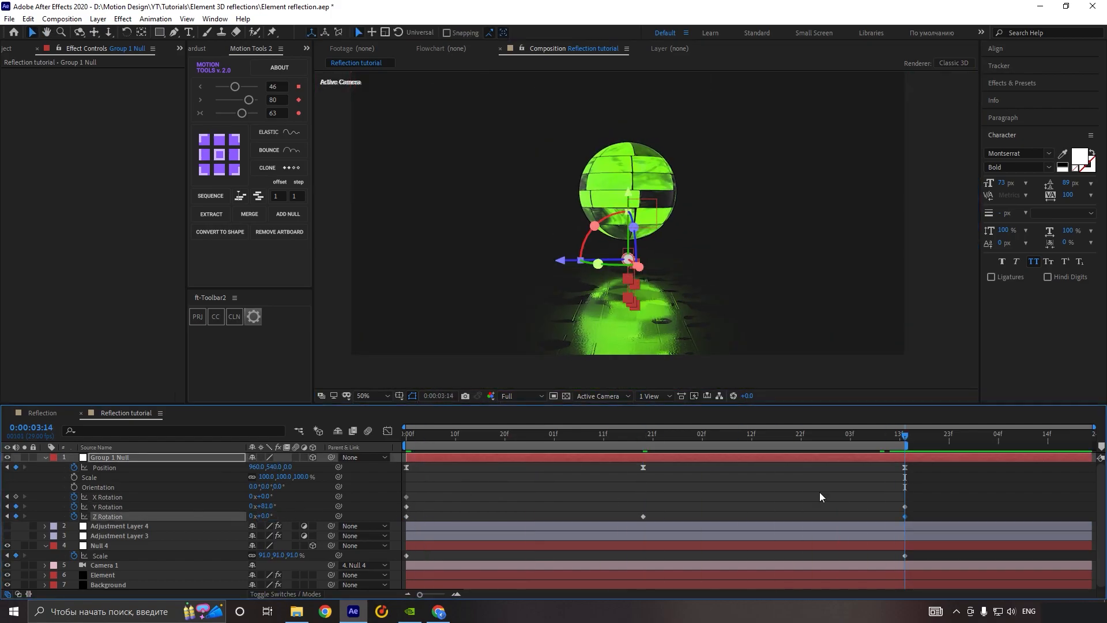
pyautogui.hotkey('ctrl', 'c')
pyautogui.hotkey('ctrl', 'v')
pyautogui.press('F9')
# Step: Set the Group 1 Null's Z rotation to -2° and preview the animation
pyautogui.press('space')
pyautogui.click(265, 516)
pyautogui.write('-2')
pyautogui.press('Return')
pyautogui.press('space')
# Step: Move both adjustment layers above the Group 1 Null and make them visible again
pyautogui.click(151, 525)
pyautogui.keyDown('shift'); pyautogui.click(154, 534); pyautogui.keyUp('shift')
pyautogui.moveTo(156, 533); pyautogui.dragTo(157, 457)
pyautogui.click(7, 458)
# Step: Set the Deep Glow threshold on the topmost adjustment layer to 93% and compare with the effect off
pyautogui.click(121, 457)
pyautogui.moveTo(109, 111); pyautogui.dragTo(123, 109)
pyautogui.click(15, 74)
pyautogui.click(16, 73)
pyautogui.click(150, 476)
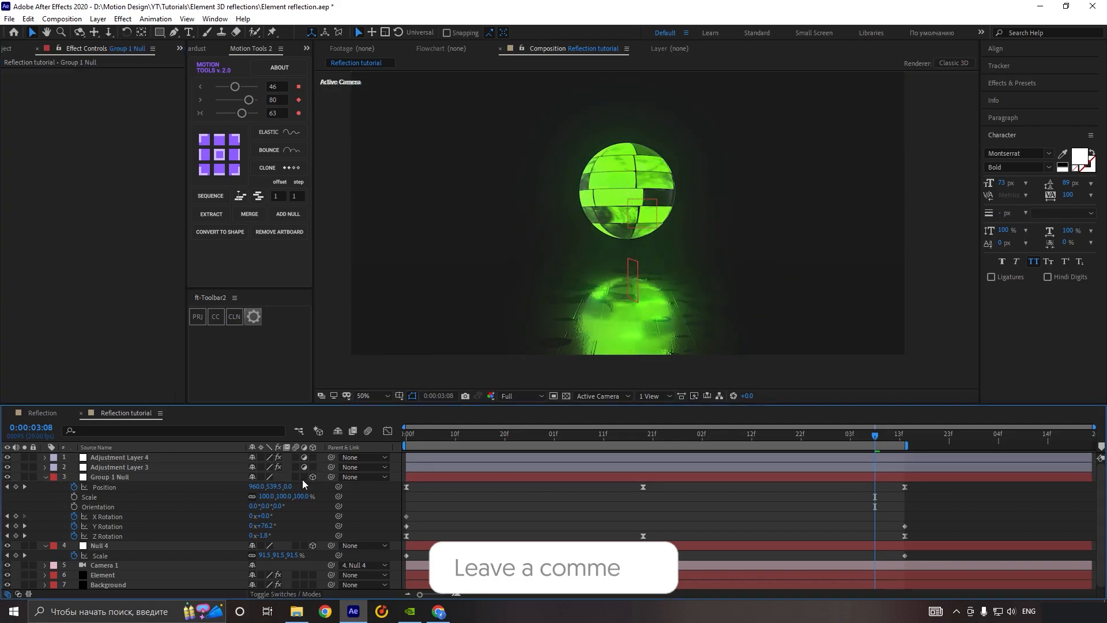
# Step: Apply Noise with an amount of 3% and Sharpen with an amount of 5 to the topmost adjustment layer
pyautogui.click(582, 203)
pyautogui.hotkey('ctrl', 'space')
pyautogui.write('noise')
pyautogui.press('Return')
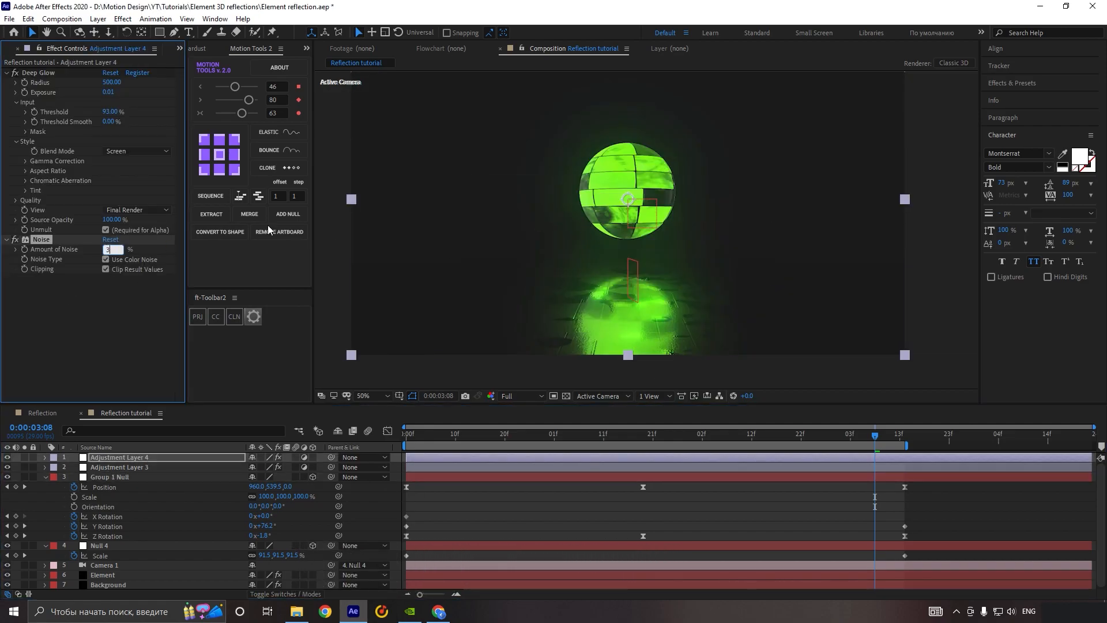
pyautogui.press('Return')
pyautogui.scroll(2, 548, 208)
pyautogui.click(15, 239)
pyautogui.click(15, 239)
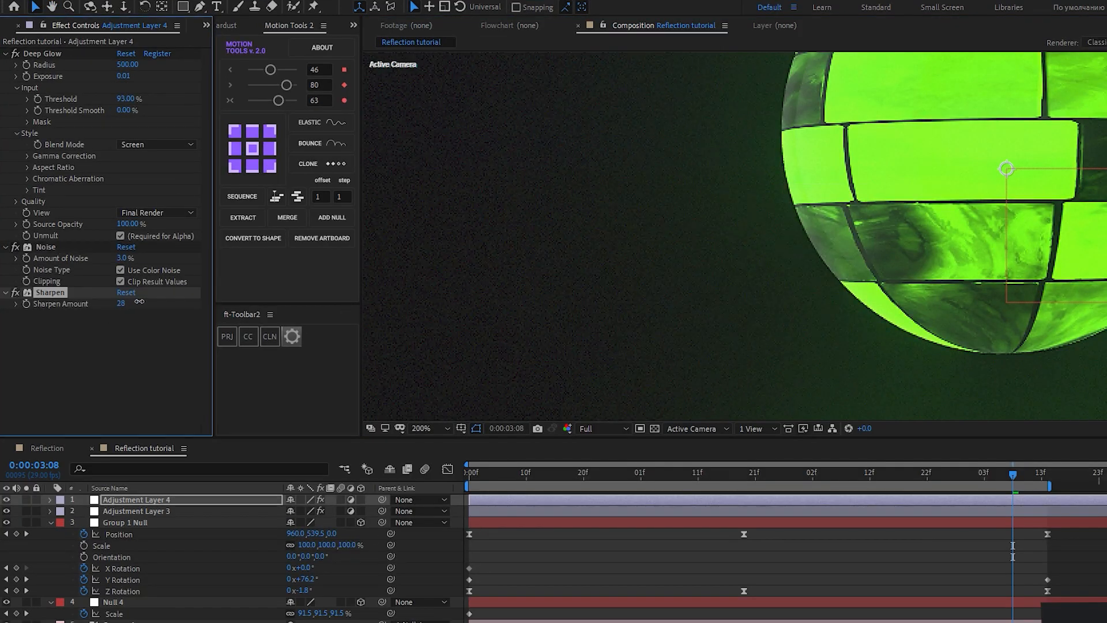
pyautogui.scroll(-3, 588, 218)
pyautogui.click(457, 553)
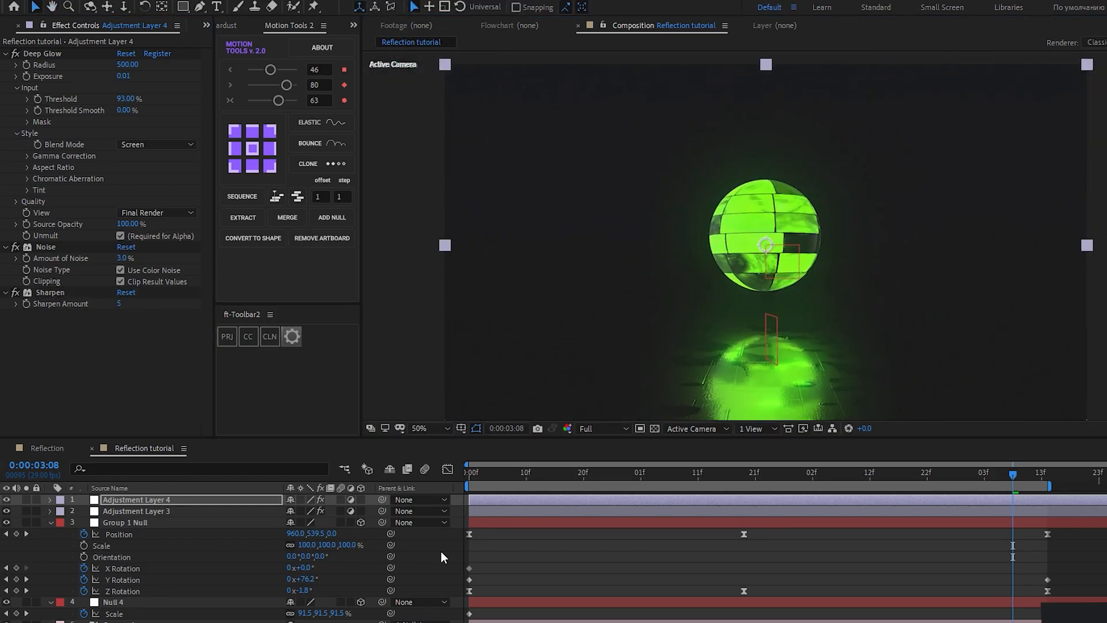
# Step: Apply ft-Lens Distortion to the topmost adjustment layer with red chromatic aberration 4 and blue chromatic aberration -6
pyautogui.hotkey('ctrl', 'space')
pyautogui.write('ft')
pyautogui.click(194, 523)
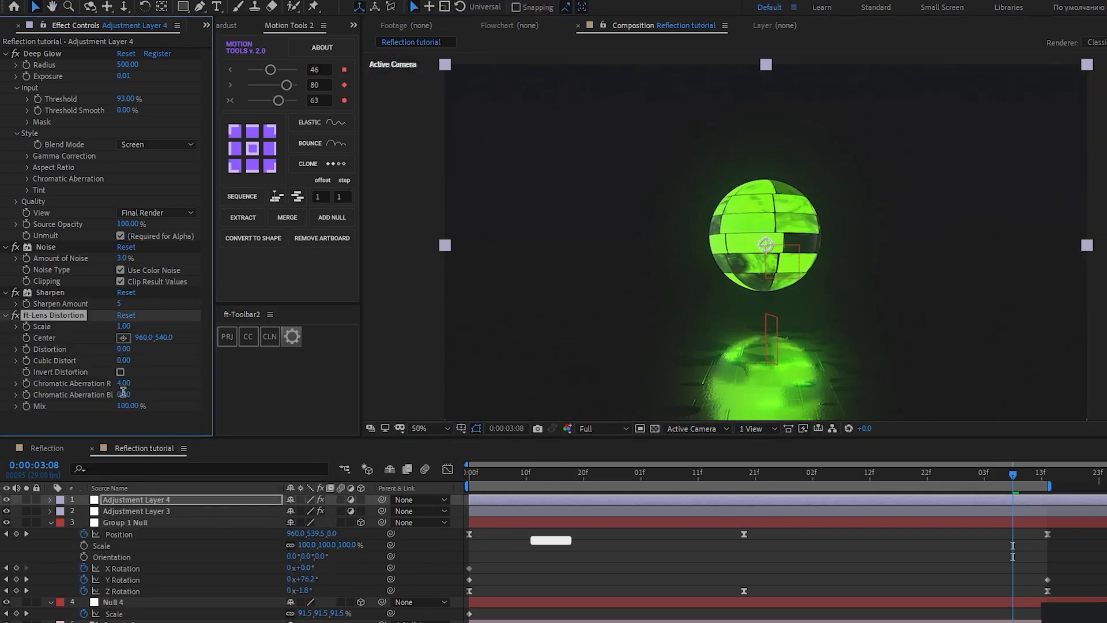
pyautogui.press('Tab')
pyautogui.write('-6')
pyautogui.click(501, 551)
pyautogui.scroll(2, 748, 235)
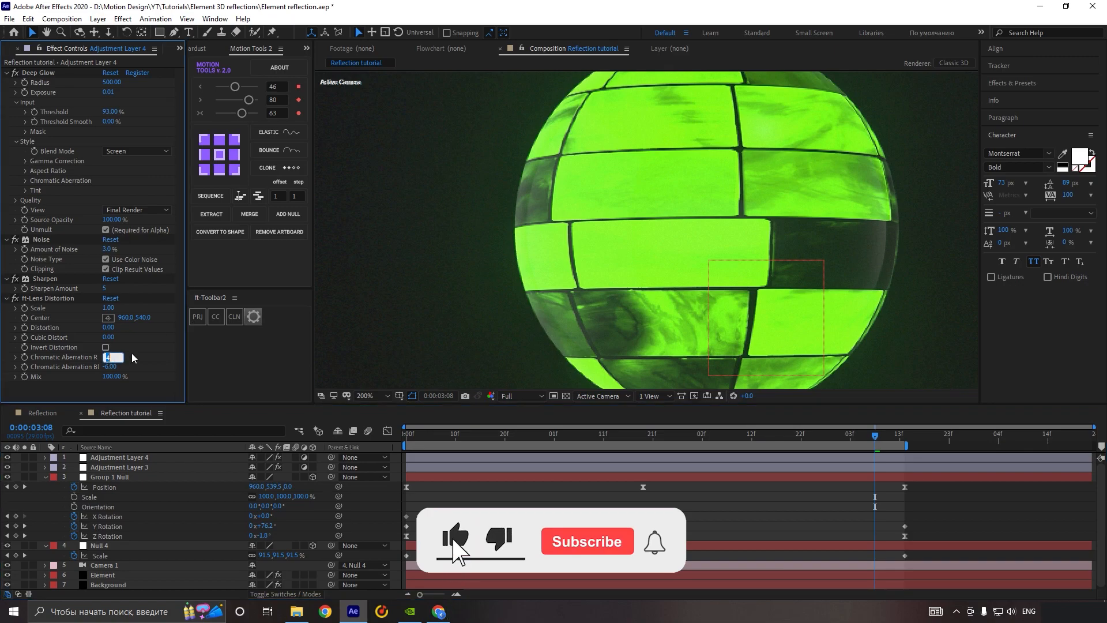
# Step: Strengthen the ft-Lens Distortion chromatic aberration to 10 for red and -15 for blue
pyautogui.write('6')
pyautogui.click(113, 367)
pyautogui.scroll(-2, 715, 243)
pyautogui.scroll(2, 715, 242)
pyautogui.click(109, 356)
pyautogui.write('1')
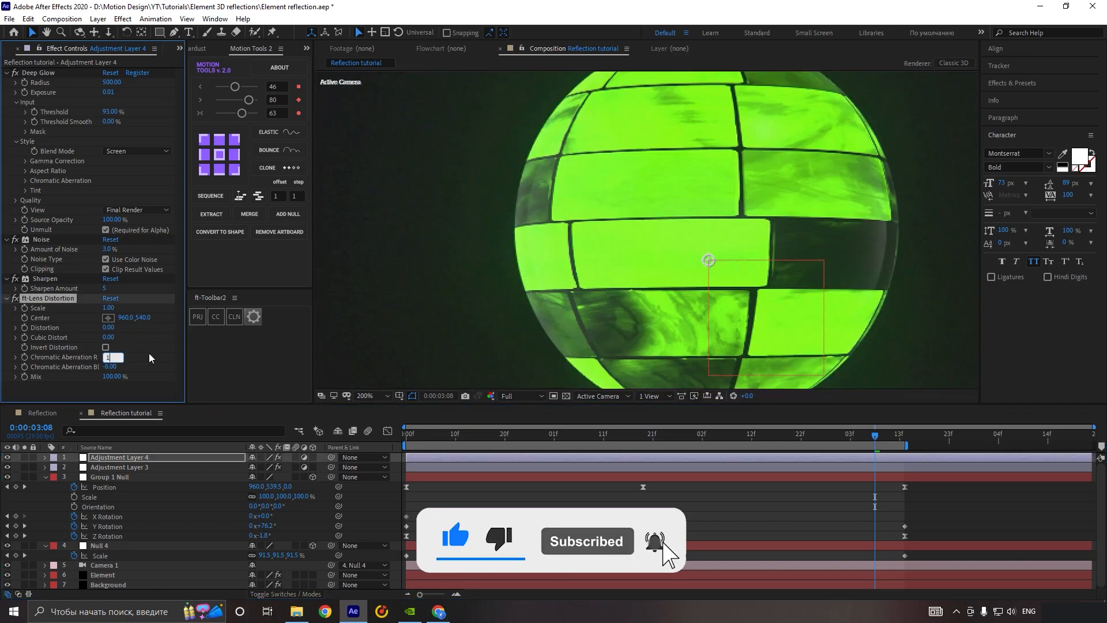
pyautogui.scroll(1, 675, 161)
pyautogui.moveTo(675, 160); pyautogui.dragTo(784, 162)
# Step: Examine the sphere and reflection with ft-Lens Distortion off and on, and preview the finished animation
pyautogui.click(16, 298)
pyautogui.click(15, 299)
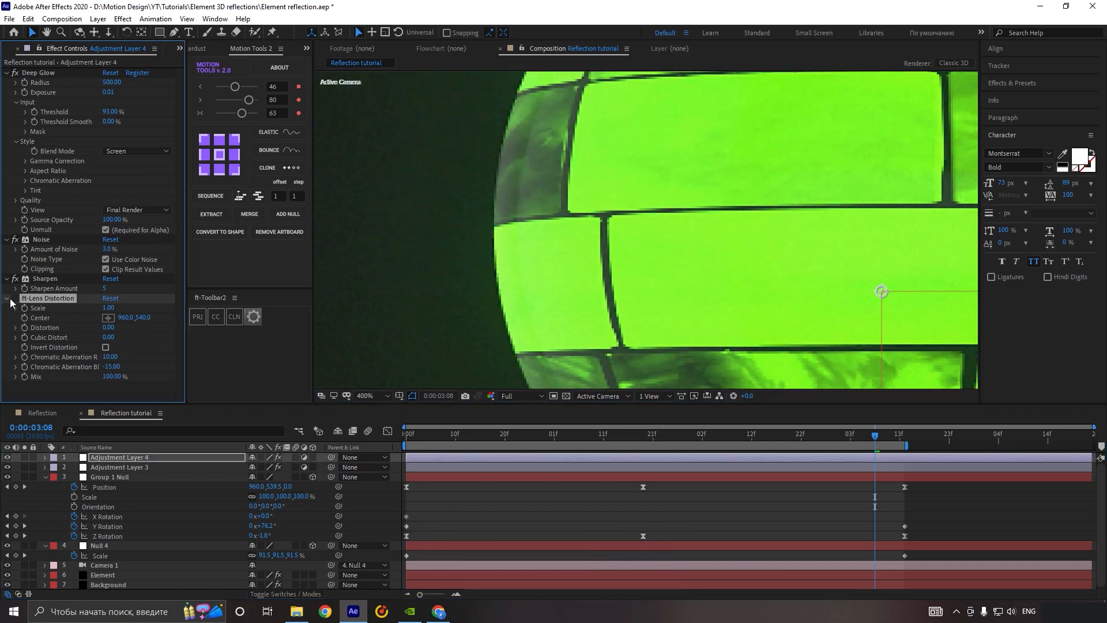
pyautogui.click(16, 298)
pyautogui.click(16, 299)
pyautogui.scroll(-3, 691, 369)
pyautogui.scroll(3, 691, 372)
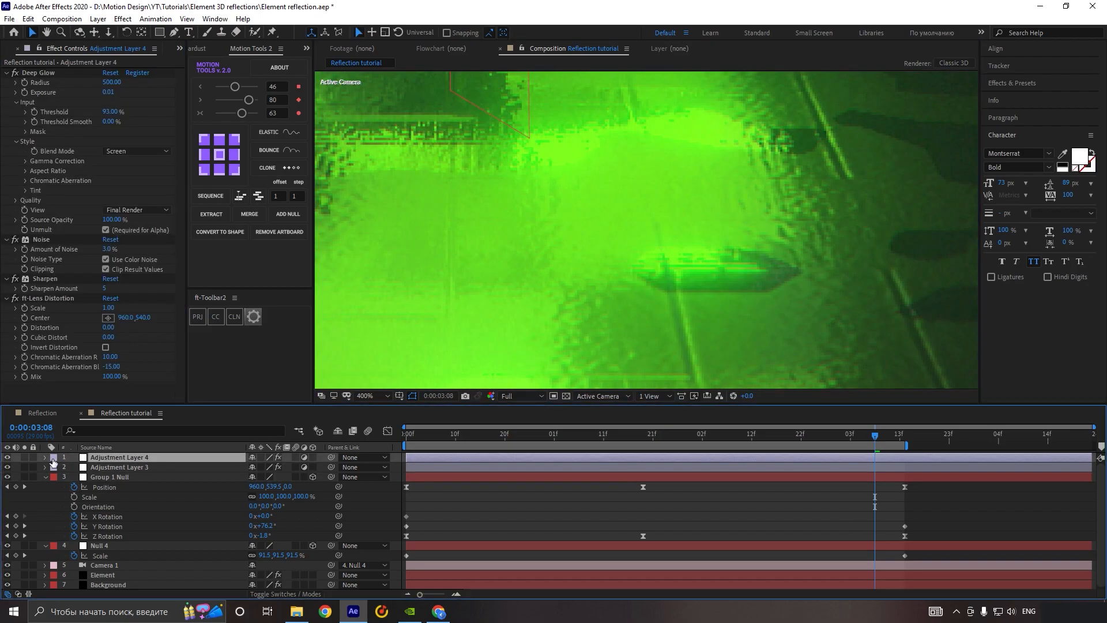
pyautogui.click(17, 299)
pyautogui.click(17, 299)
pyautogui.scroll(-3, 630, 275)
pyautogui.click(369, 397)
pyautogui.click(372, 192)
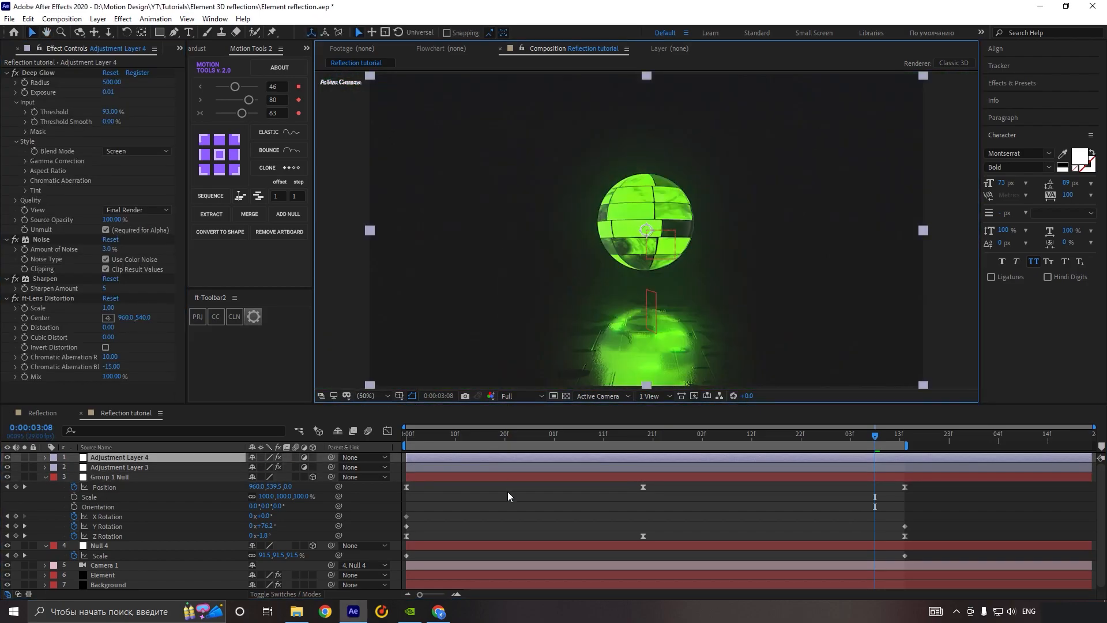
pyautogui.click(509, 500)
pyautogui.press('space')
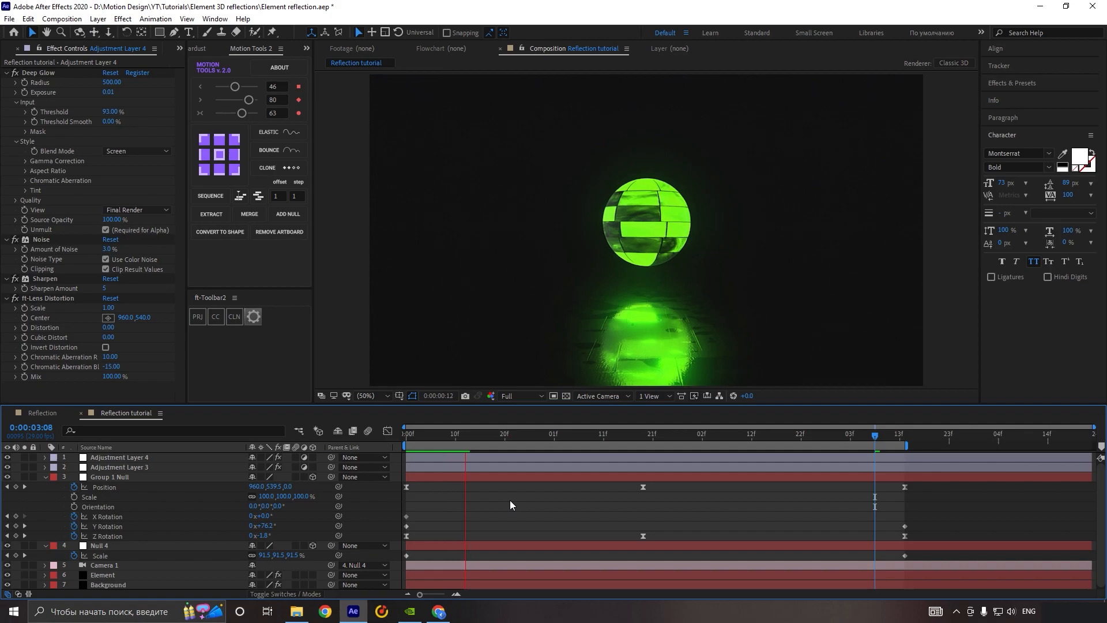